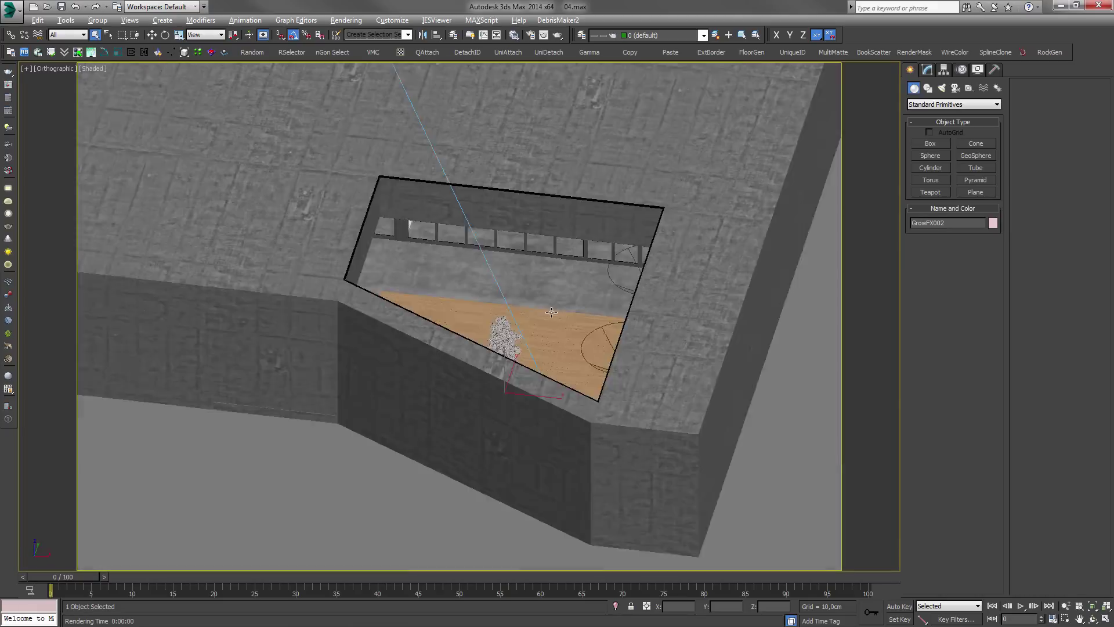
# - Examine the building's exterior and the courtyard opening in its roof from several angles
pyautogui.scroll(-3, 548, 243)
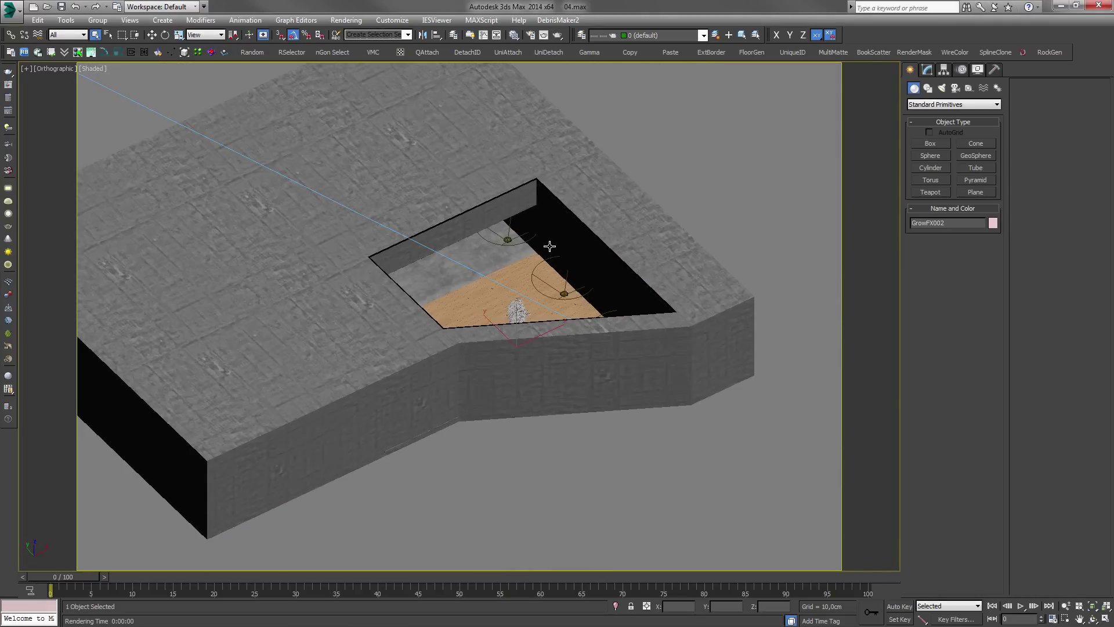
pyautogui.moveTo(548, 243); pyautogui.dragTo(497, 264, button='middle')
pyautogui.scroll(2, 494, 275)
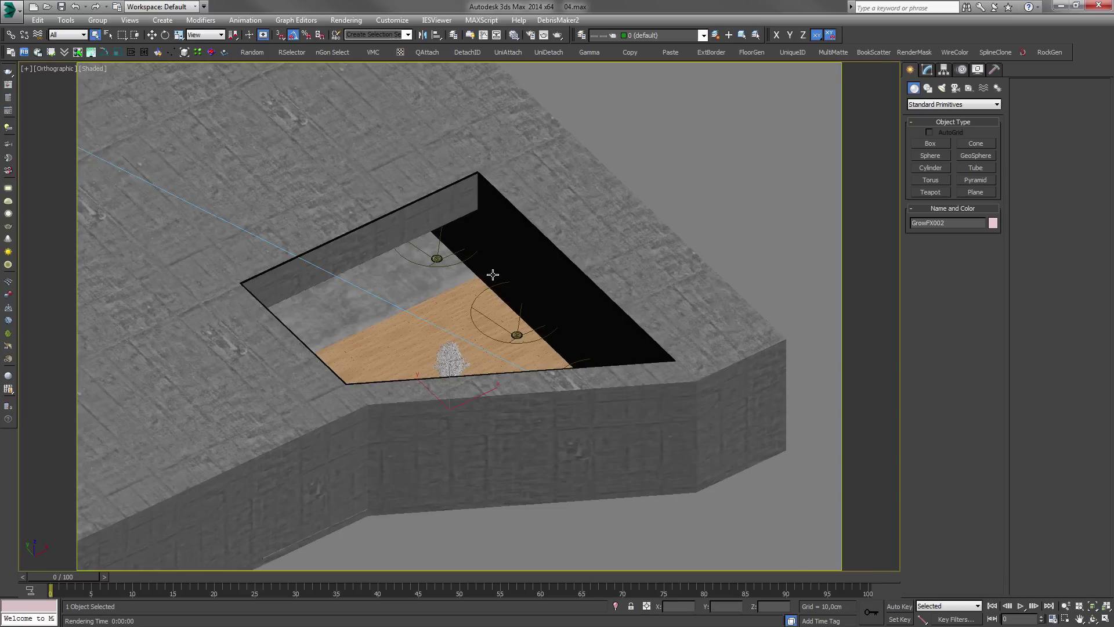
pyautogui.scroll(-10, 492, 273)
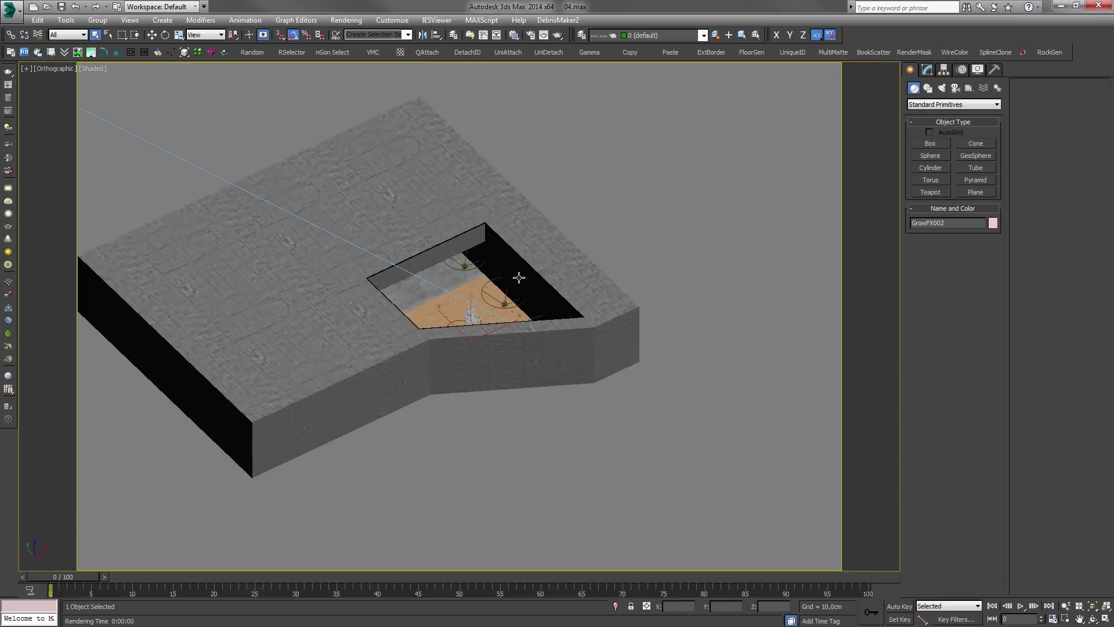
pyautogui.moveTo(397, 250); pyautogui.dragTo(417, 260, button='middle')
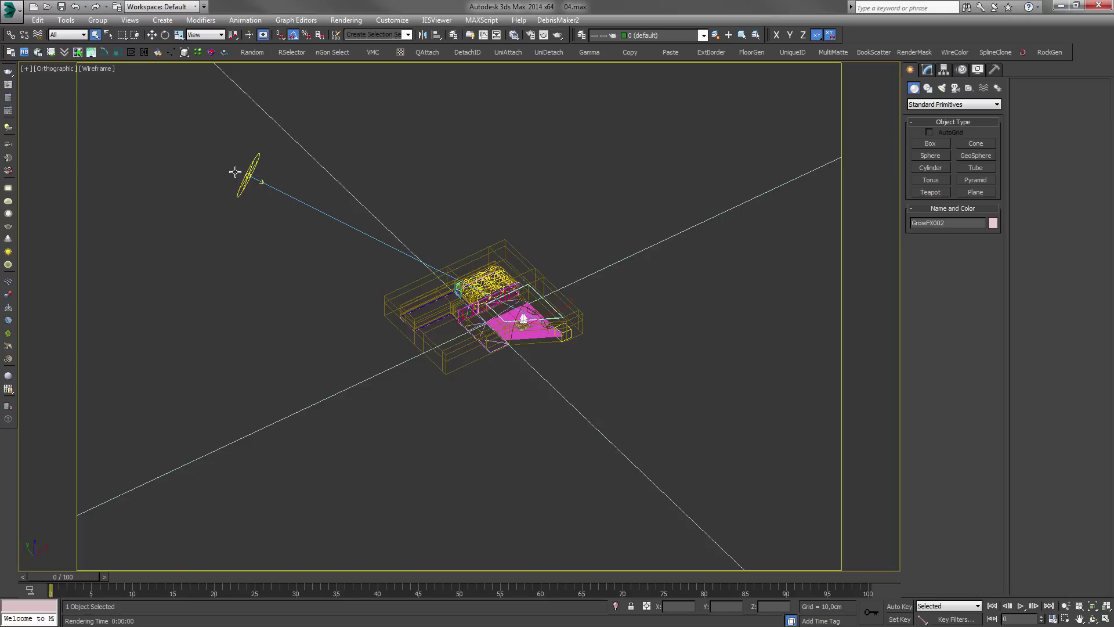
# - Select the V-Ray sun and examine how its light direction enters the courtyard through the roof opening
pyautogui.click(250, 173)
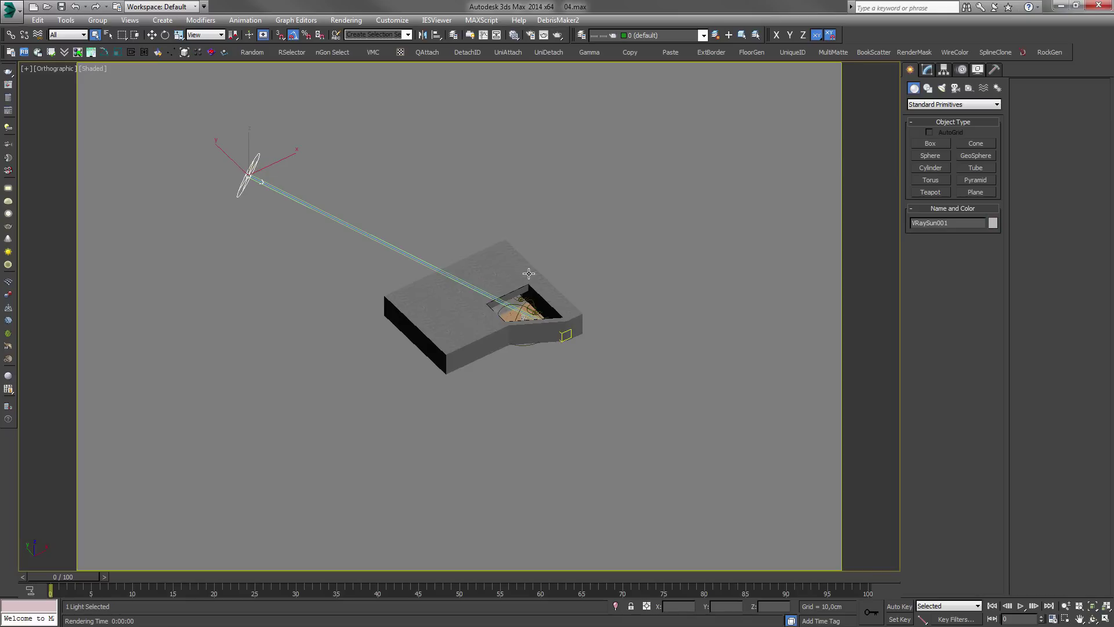
pyautogui.press('8')
pyautogui.click(486, 119)
pyautogui.moveTo(537, 317); pyautogui.dragTo(581, 341, button='middle')
pyautogui.moveTo(580, 341)
pyautogui.keyDown('alt'); pyautogui.mouseDown(button='middle')
pyautogui.moveTo(505, 320)
pyautogui.moveTo(565, 334)
pyautogui.mouseUp(button='middle'); pyautogui.keyUp('alt')
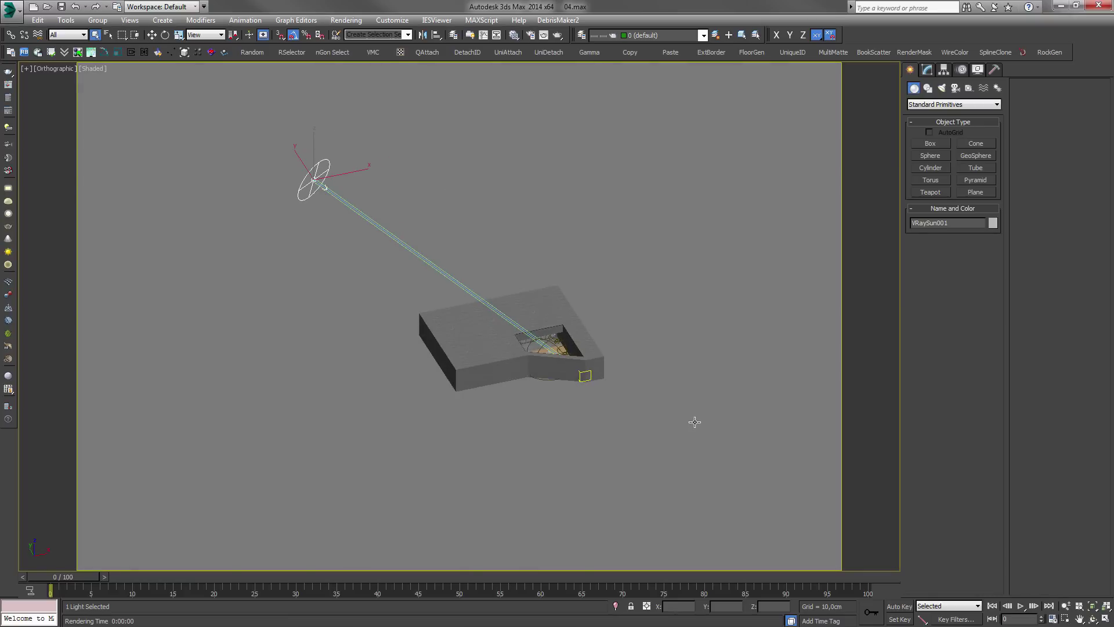
pyautogui.scroll(12, 597, 376)
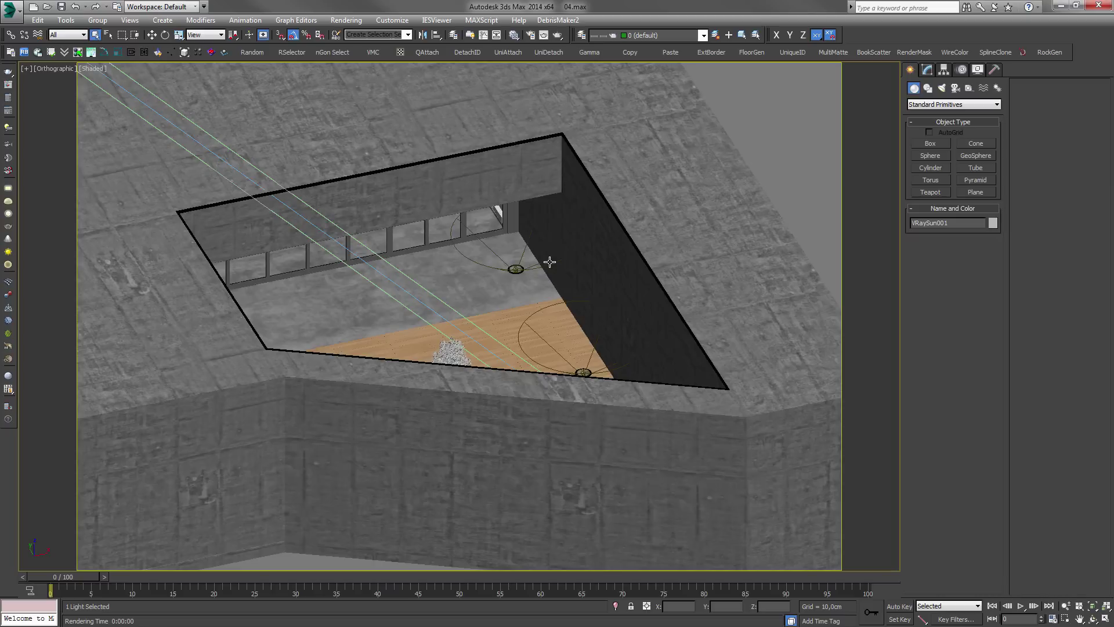
pyautogui.scroll(-12, 528, 283)
pyautogui.keyDown('alt'); pyautogui.moveTo(419, 338); pyautogui.dragTo(470, 300, button='middle'); pyautogui.keyUp('alt')
pyautogui.moveTo(500, 241); pyautogui.dragTo(508, 235, button='middle')
pyautogui.scroll(4, 508, 235)
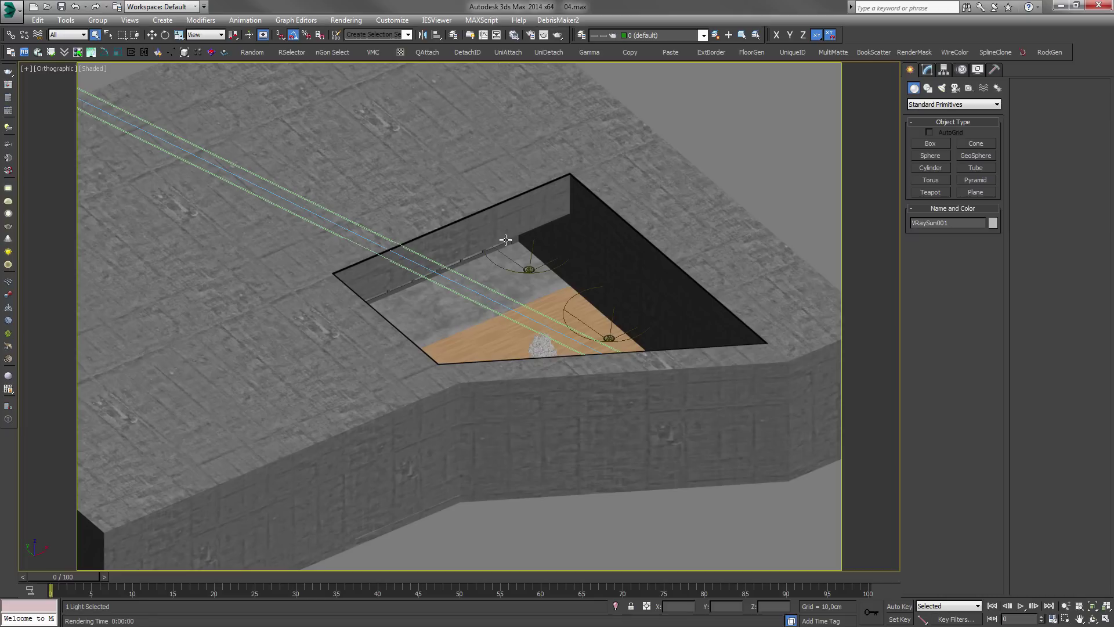
pyautogui.moveTo(505, 240); pyautogui.dragTo(458, 257, button='middle')
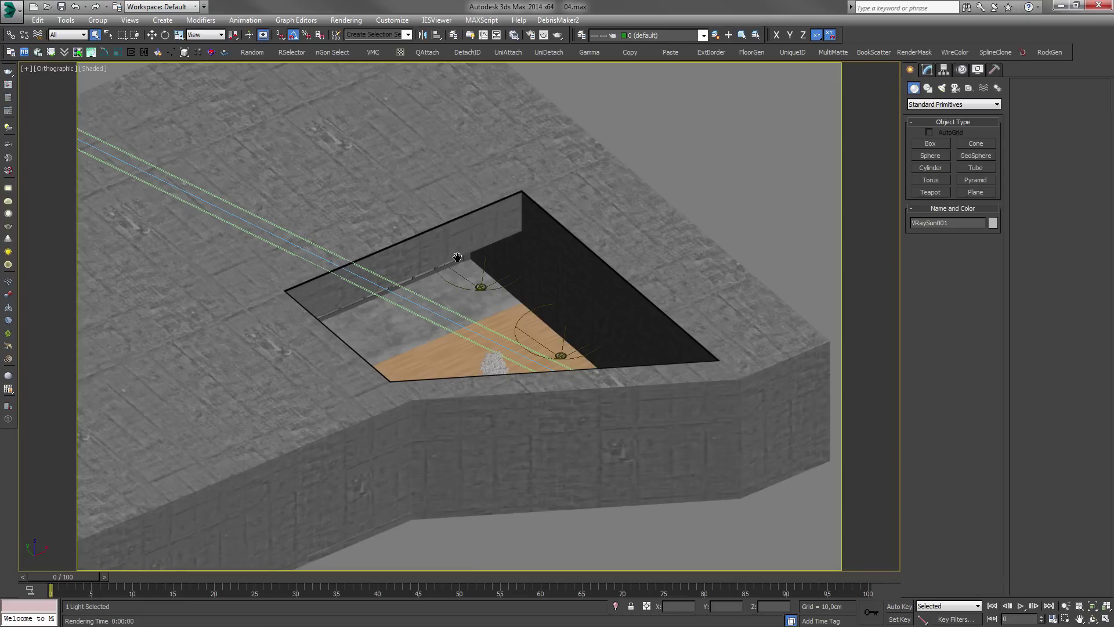
pyautogui.click(457, 257)
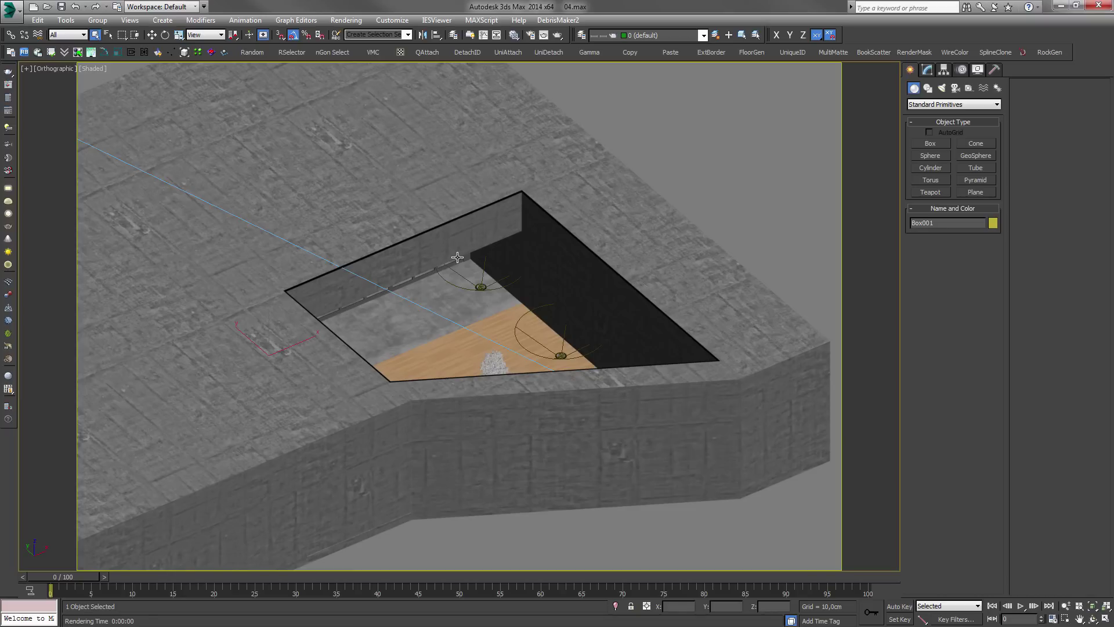
pyautogui.moveTo(484, 288); pyautogui.dragTo(448, 307, button='middle')
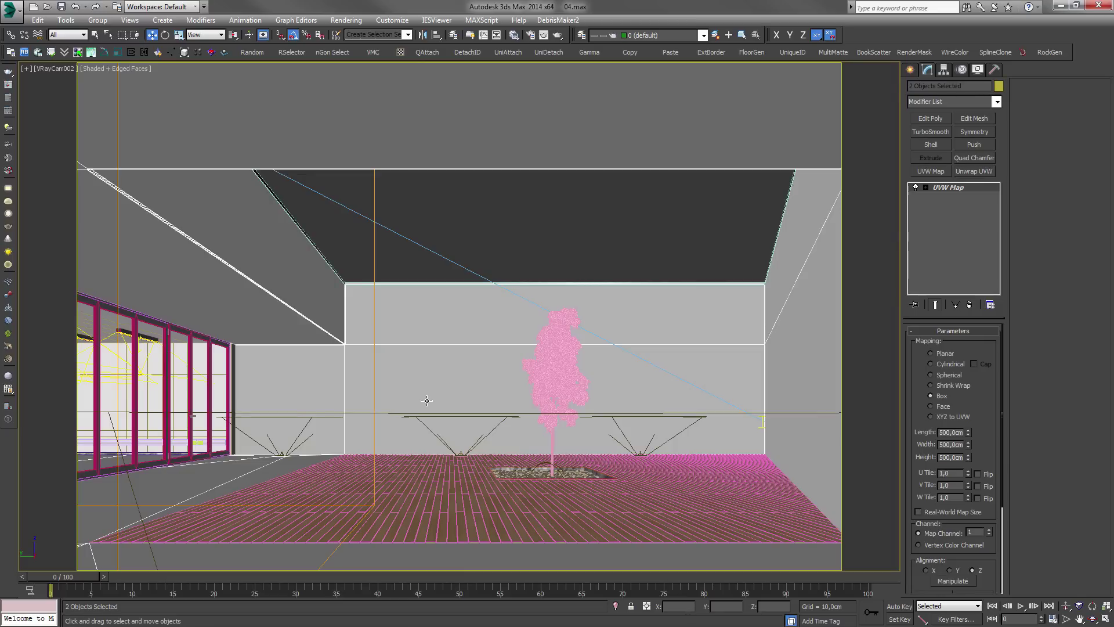
# - Create a new VRayMtl in the Slate Material Editor, place it beside the VRayColor map and show its parameters
pyautogui.press('m')
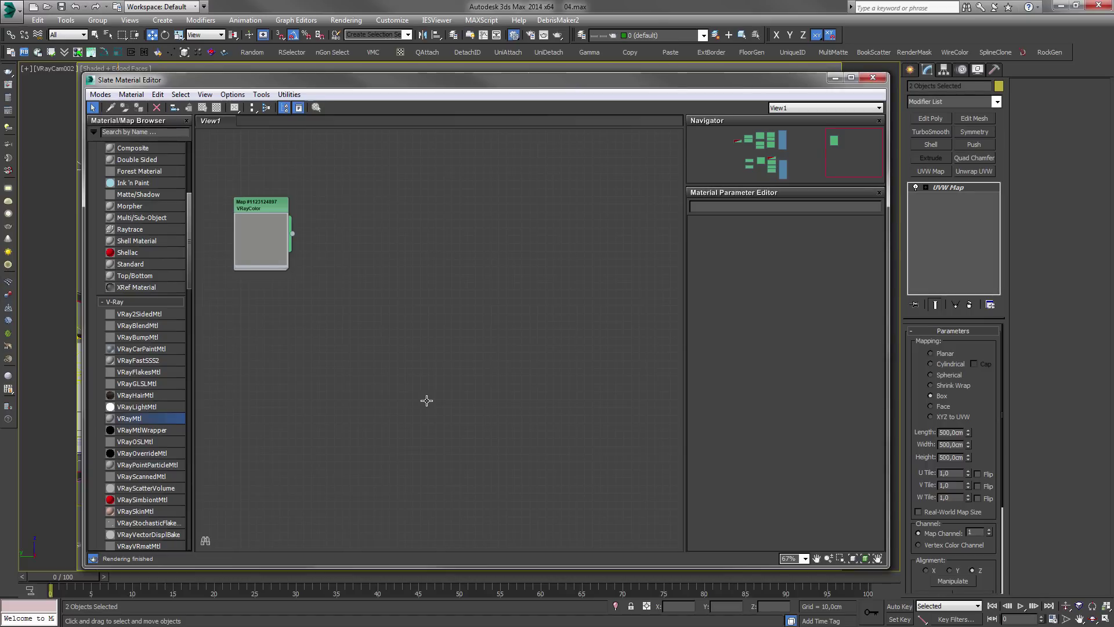
pyautogui.doubleClick(124, 418)
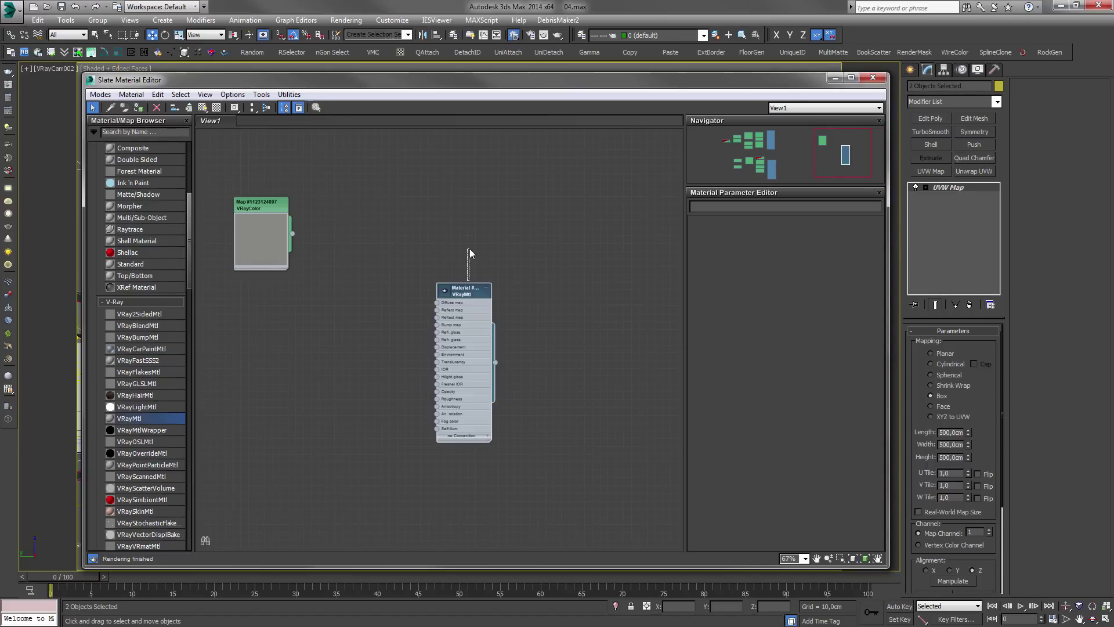
pyautogui.moveTo(447, 298); pyautogui.dragTo(407, 220)
pyautogui.doubleClick(426, 214)
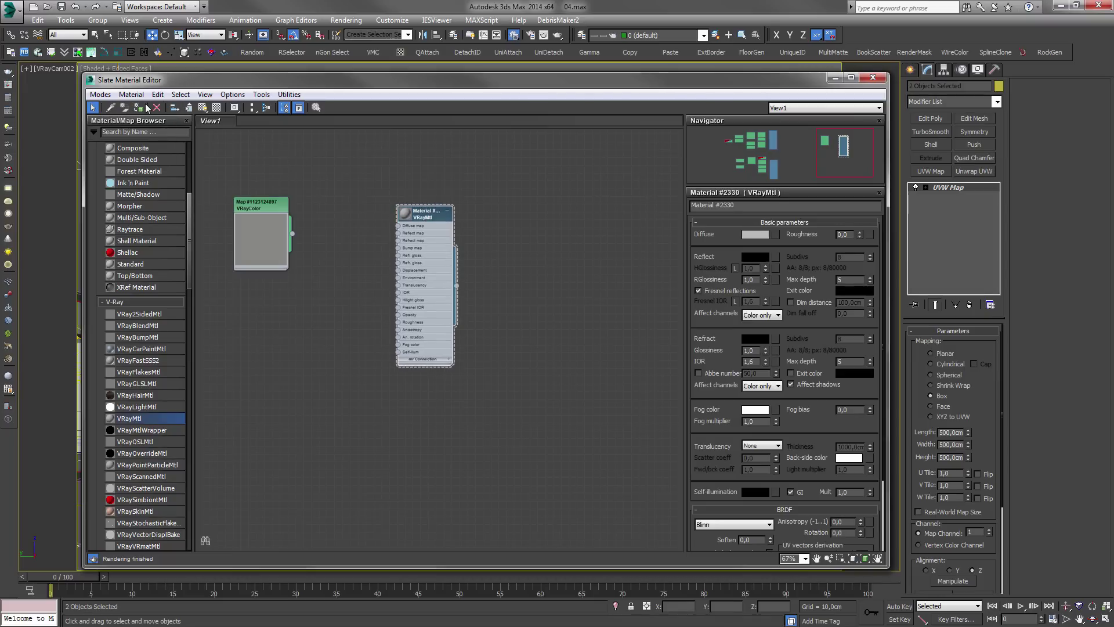
# - Connect the VRayColor map to the new material's Diffuse map input and inspect the map's colour values
pyautogui.moveTo(295, 232); pyautogui.dragTo(398, 226)
pyautogui.moveTo(253, 208); pyautogui.dragTo(308, 191)
pyautogui.scroll(3, 308, 192)
pyautogui.doubleClick(311, 200)
pyautogui.click(862, 317)
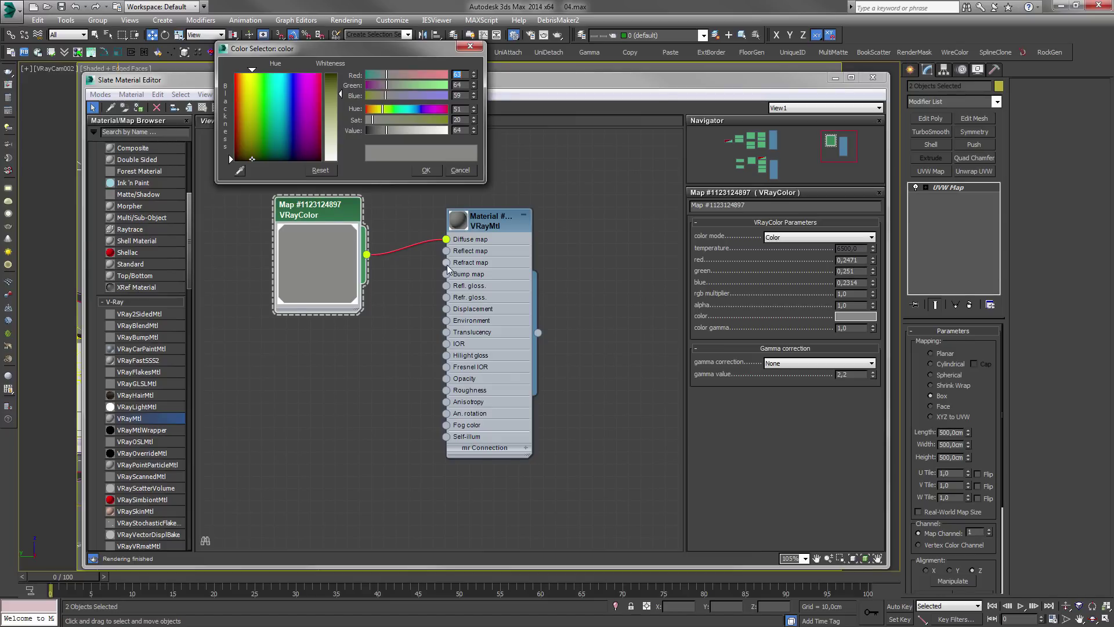
pyautogui.click(426, 170)
# - Spread the colour map and material nodes apart and set the material's reflection colour to pure white (255)
pyautogui.moveTo(336, 216); pyautogui.dragTo(337, 187)
pyautogui.moveTo(487, 228); pyautogui.dragTo(523, 285)
pyautogui.click(523, 286)
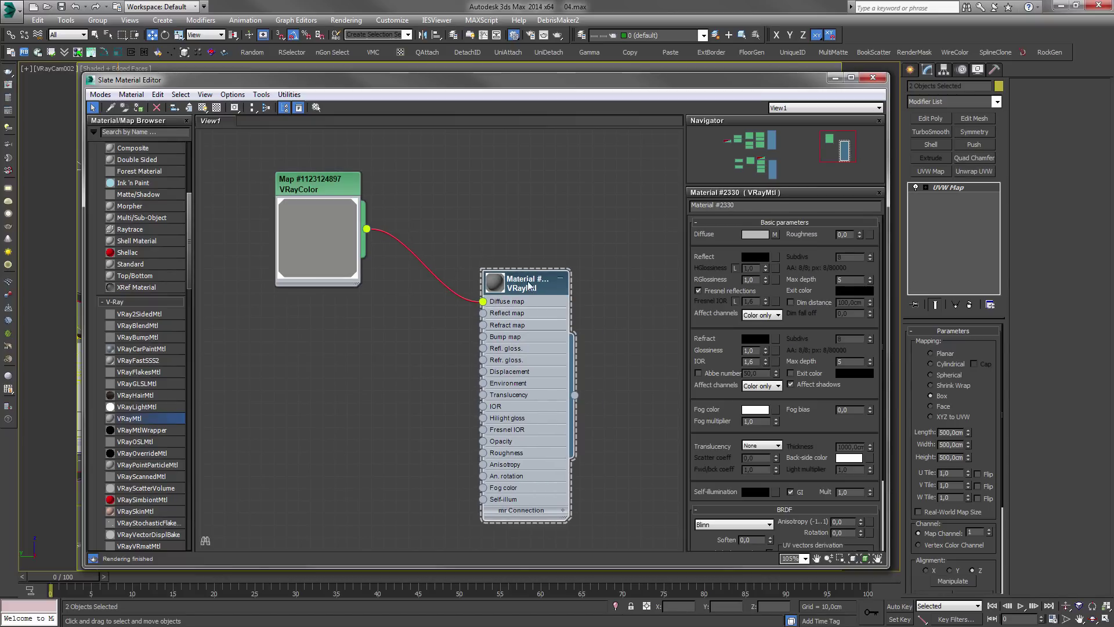
pyautogui.moveTo(528, 286)
pyautogui.mouseDown()
pyautogui.moveTo(571, 266)
pyautogui.moveTo(549, 305)
pyautogui.moveTo(541, 286)
pyautogui.mouseUp()
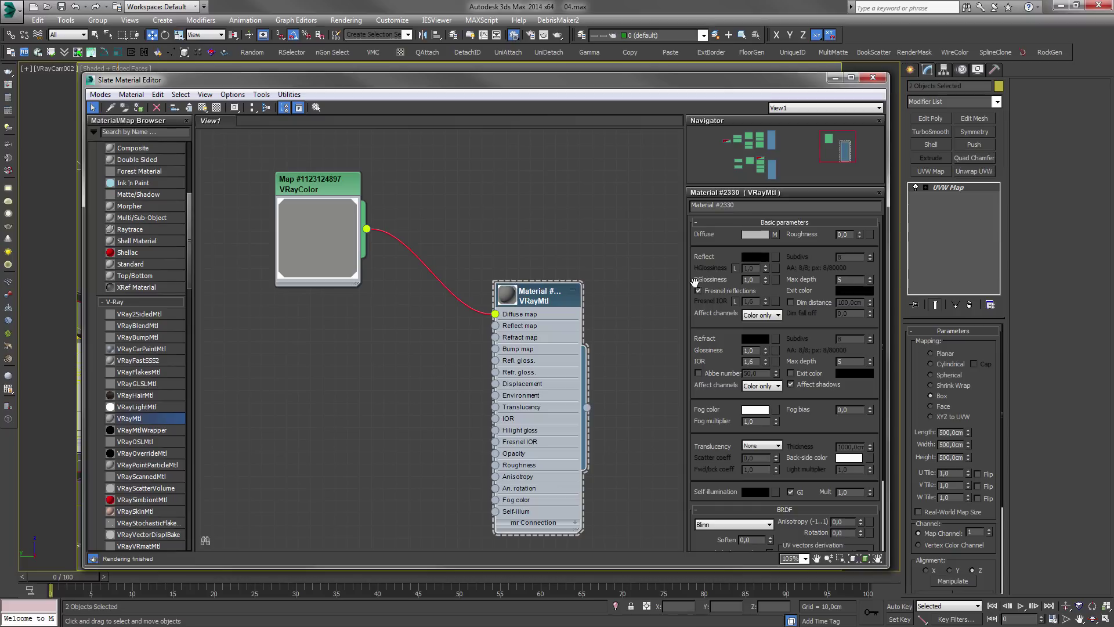
pyautogui.click(755, 257)
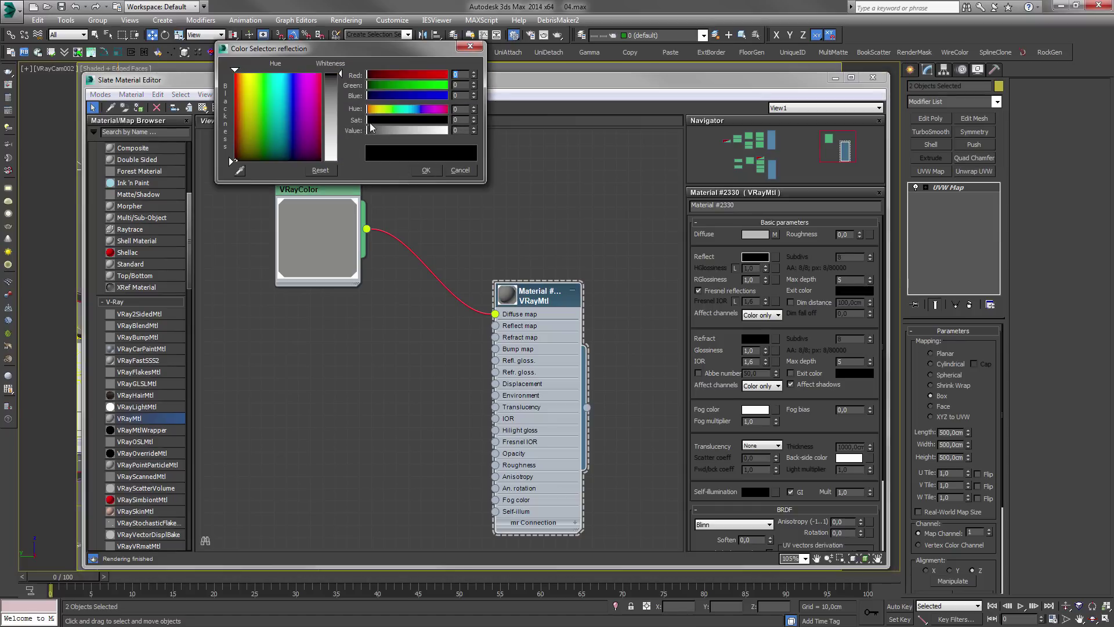
pyautogui.moveTo(338, 81); pyautogui.dragTo(340, 159)
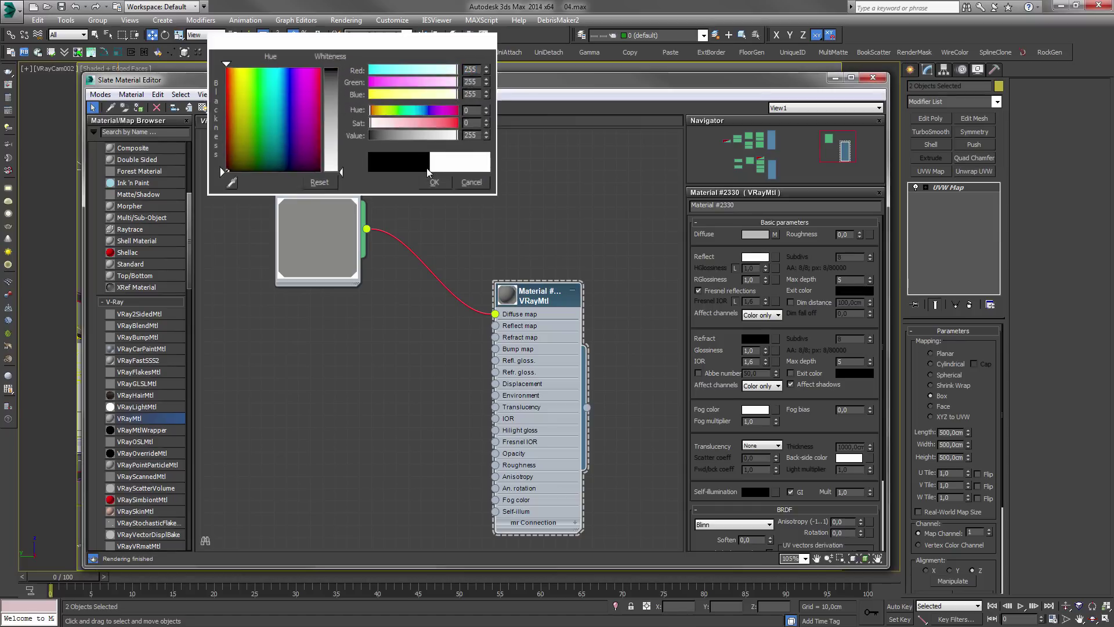
pyautogui.click(426, 170)
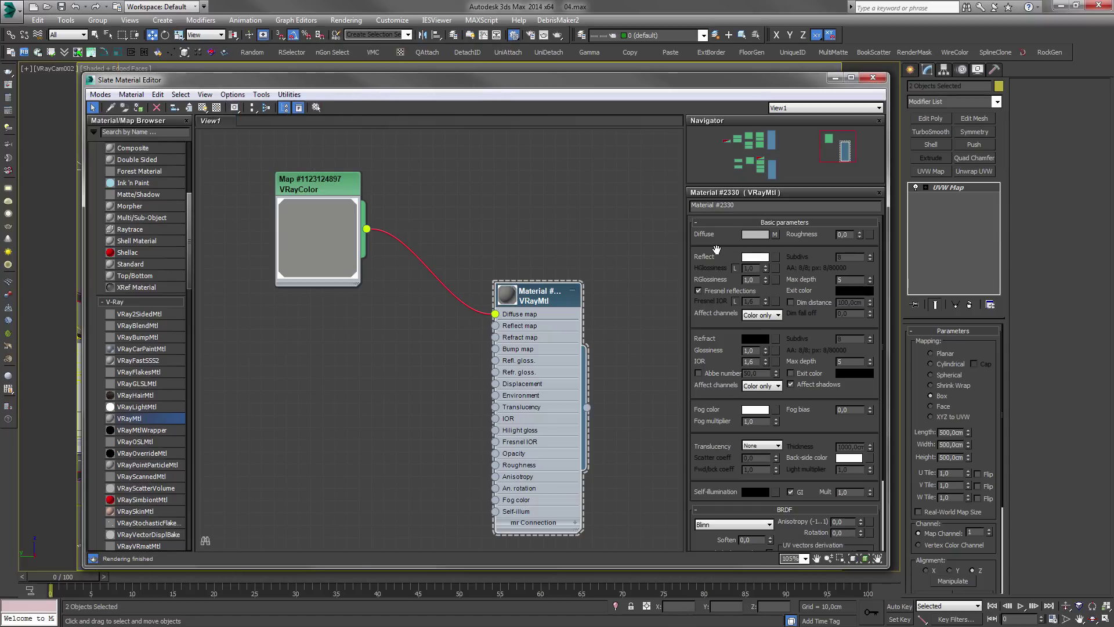
# - Try reflection greys of 107 and 153 on the material, returning to pure white
pyautogui.click(755, 257)
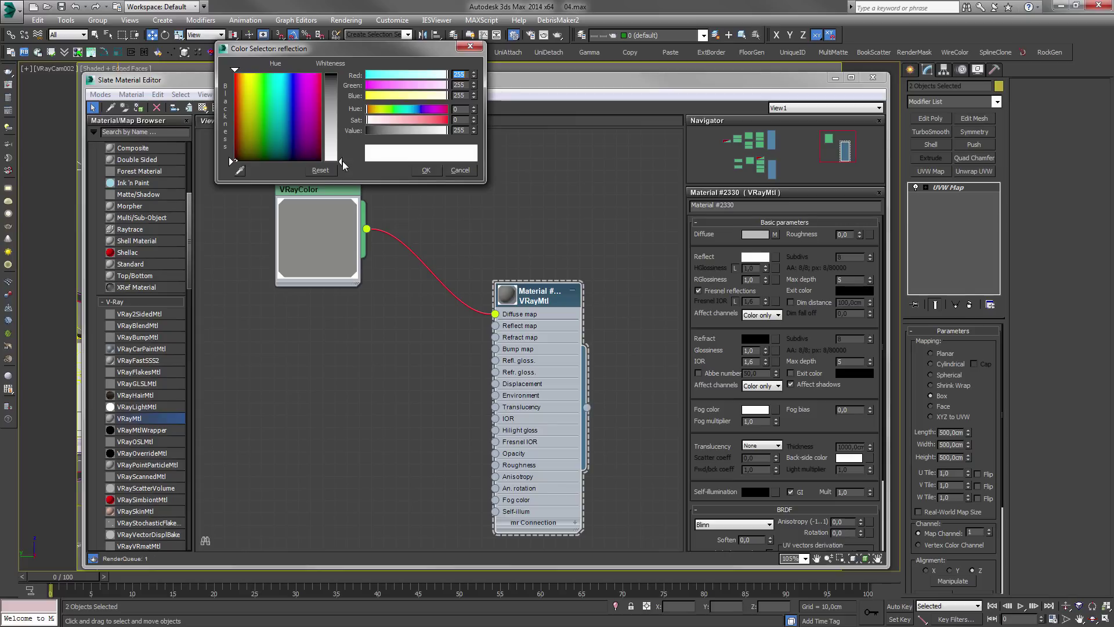
pyautogui.moveTo(340, 162); pyautogui.dragTo(340, 110)
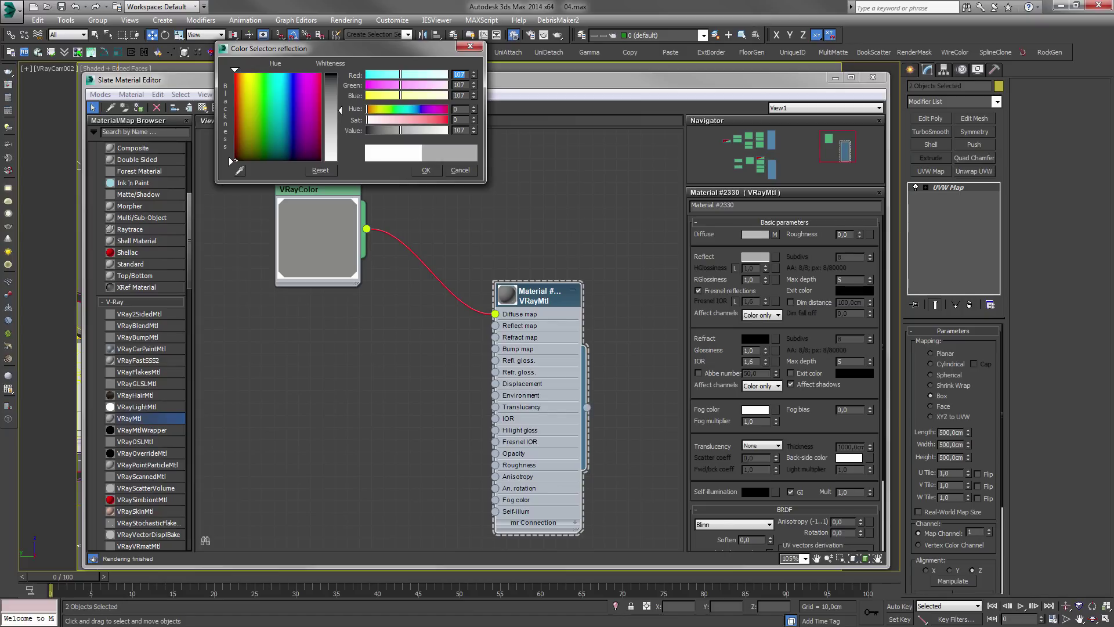
pyautogui.moveTo(340, 110); pyautogui.dragTo(340, 161)
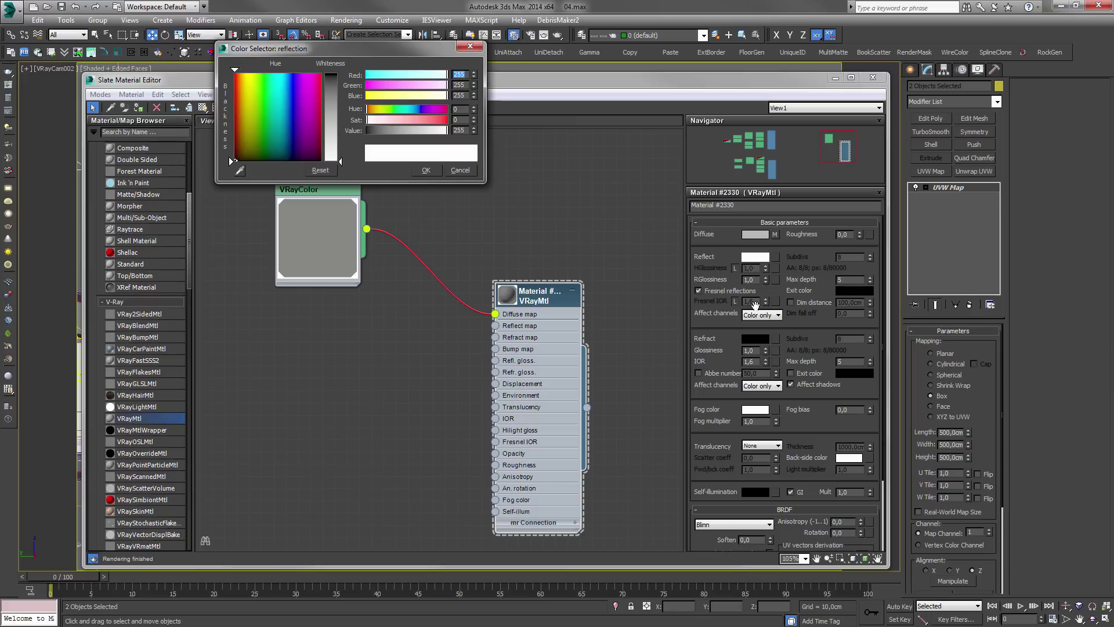
pyautogui.moveTo(343, 160); pyautogui.dragTo(342, 126)
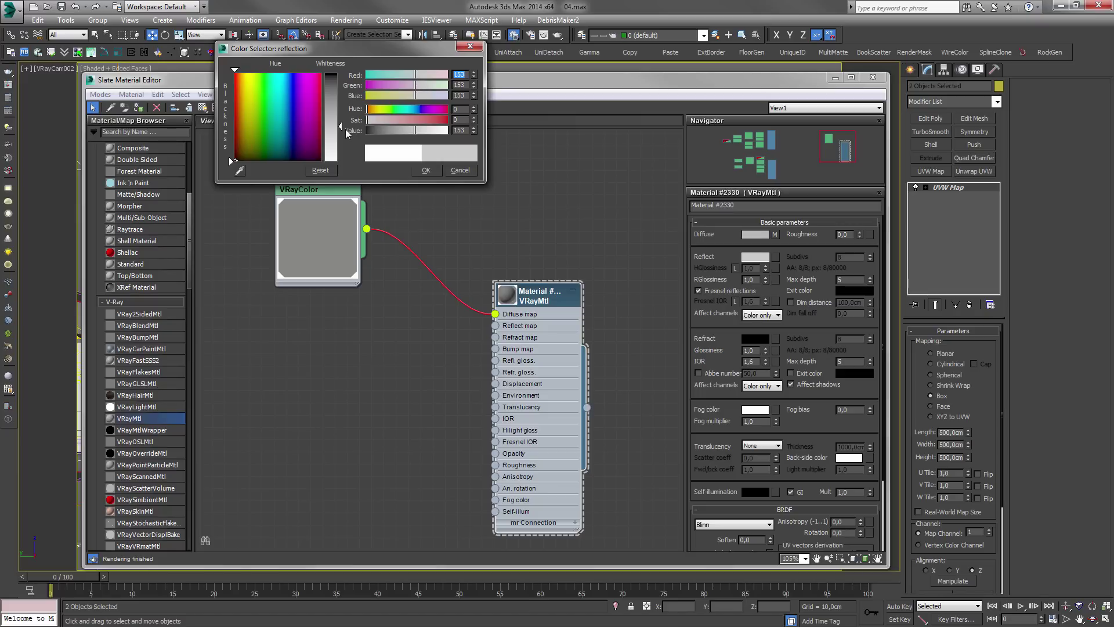
pyautogui.moveTo(339, 125); pyautogui.dragTo(340, 162)
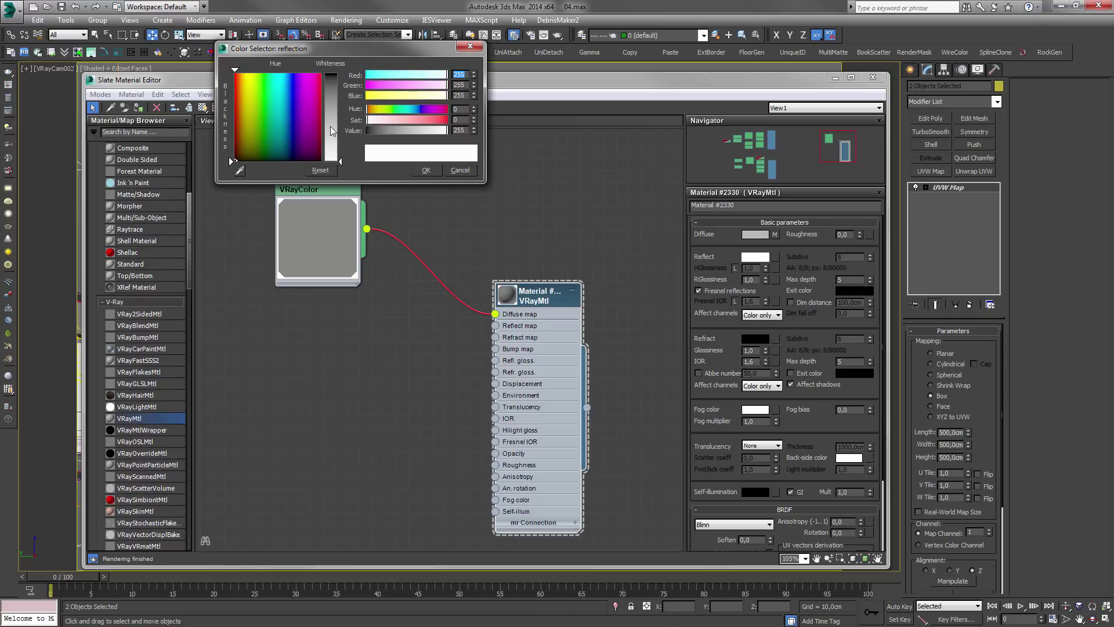
pyautogui.click(424, 170)
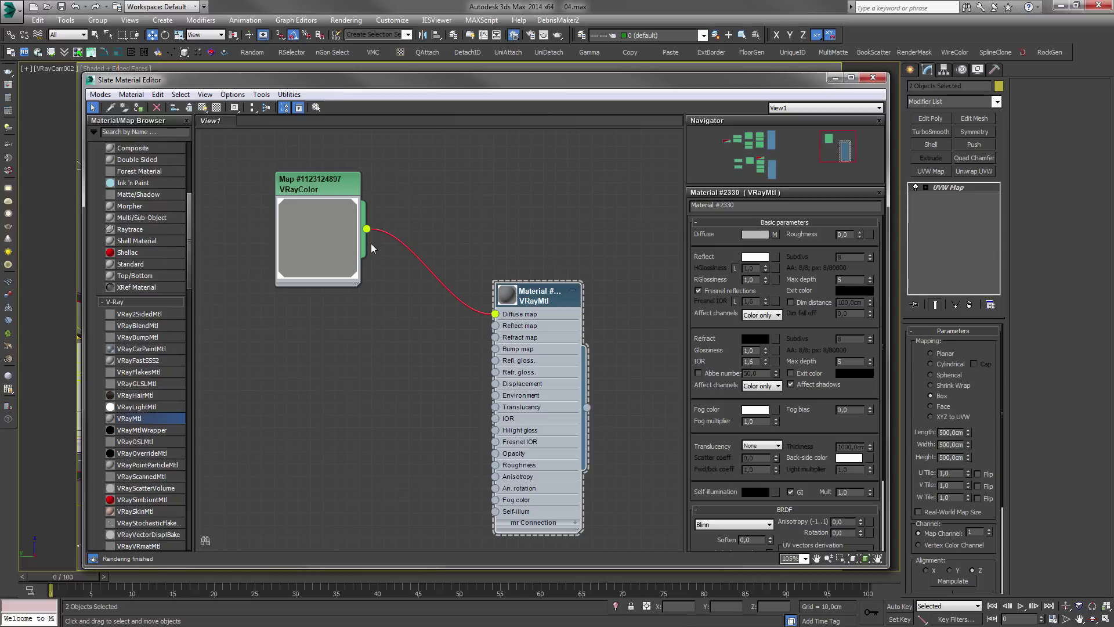
# - Set the material's BRDF to Microfacet GTR (GGX) and show the shaded material in the viewport
pyautogui.doubleClick(507, 294)
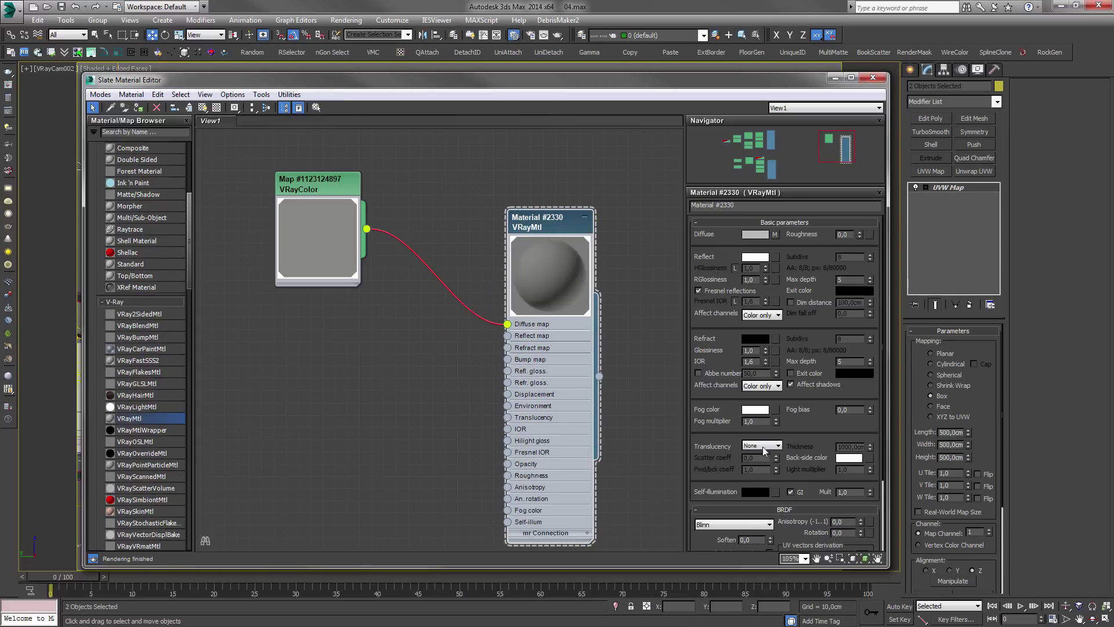
pyautogui.click(746, 530)
pyautogui.click(757, 559)
pyautogui.click(202, 107)
pyautogui.moveTo(552, 224); pyautogui.dragTo(564, 200)
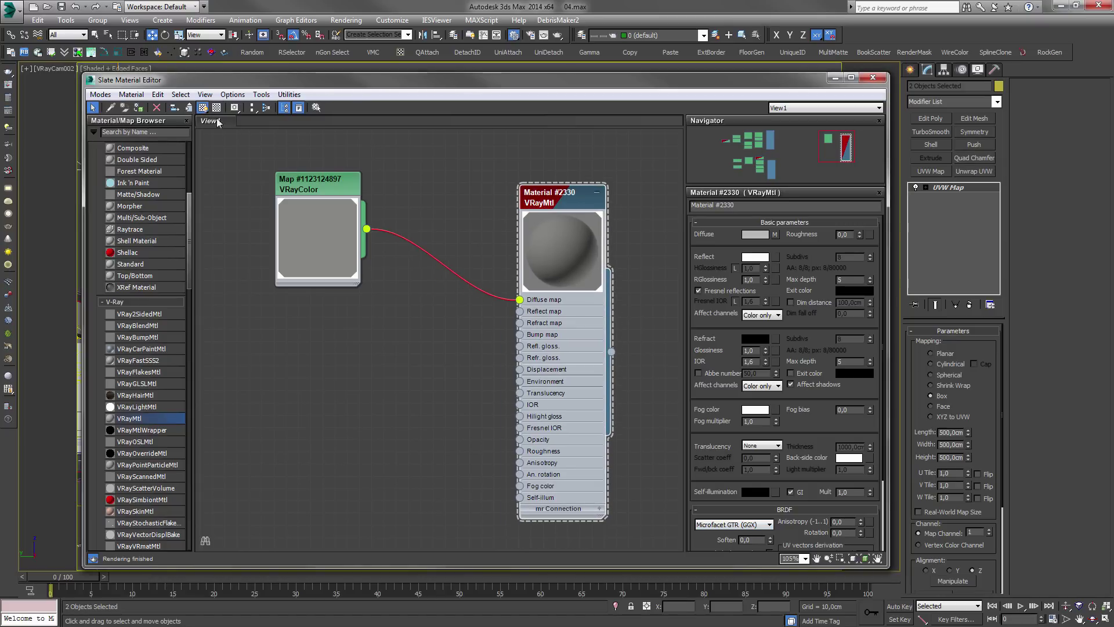
# - Set the material's RGlossiness to 0,7 and show the checkered background in its preview
pyautogui.doubleClick(748, 279)
pyautogui.write('0,7')
pyautogui.press('Return')
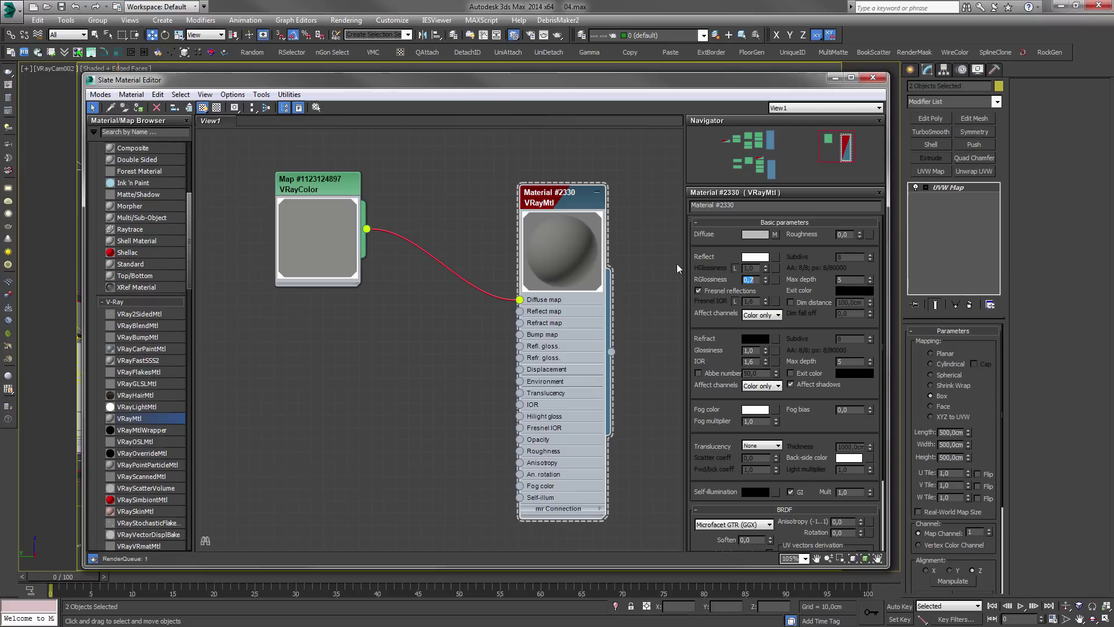
pyautogui.click(216, 107)
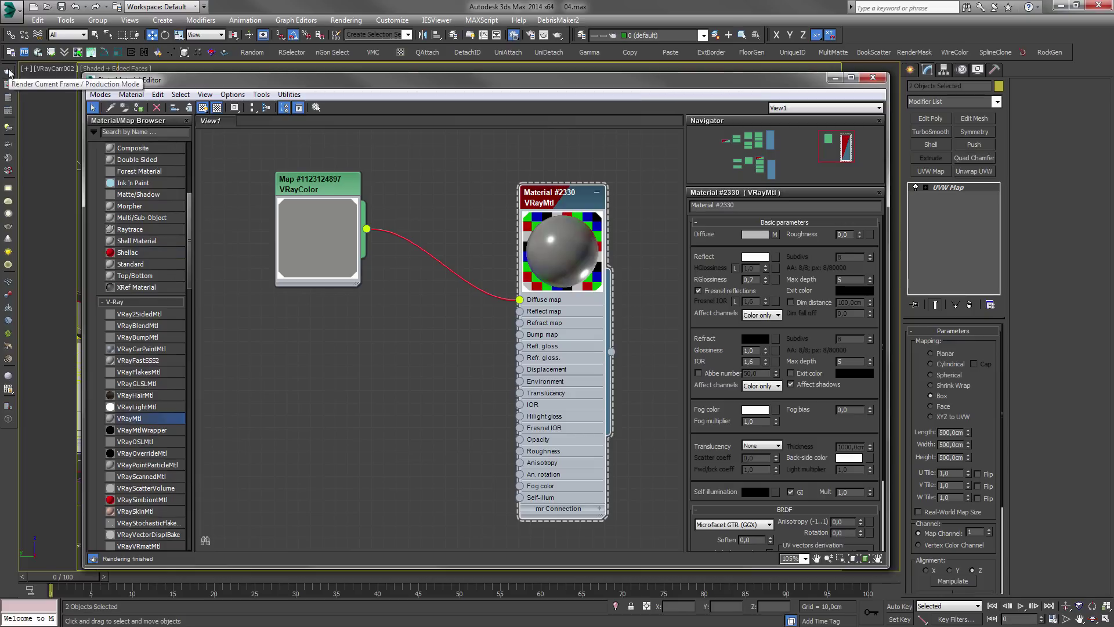
# - Render the current frame in production mode and close the V-Ray frame buffer after reviewing the image
pyautogui.moveTo(544, 196)
pyautogui.mouseDown()
pyautogui.moveTo(521, 243)
pyautogui.moveTo(522, 191)
pyautogui.moveTo(543, 197)
pyautogui.mouseUp()
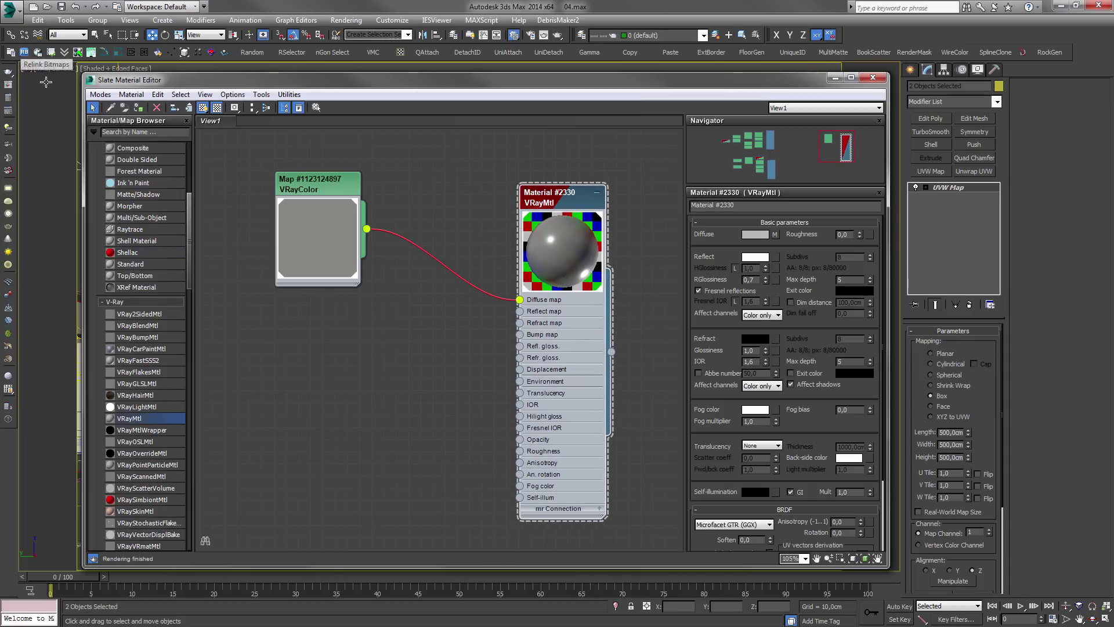
pyautogui.click(9, 74)
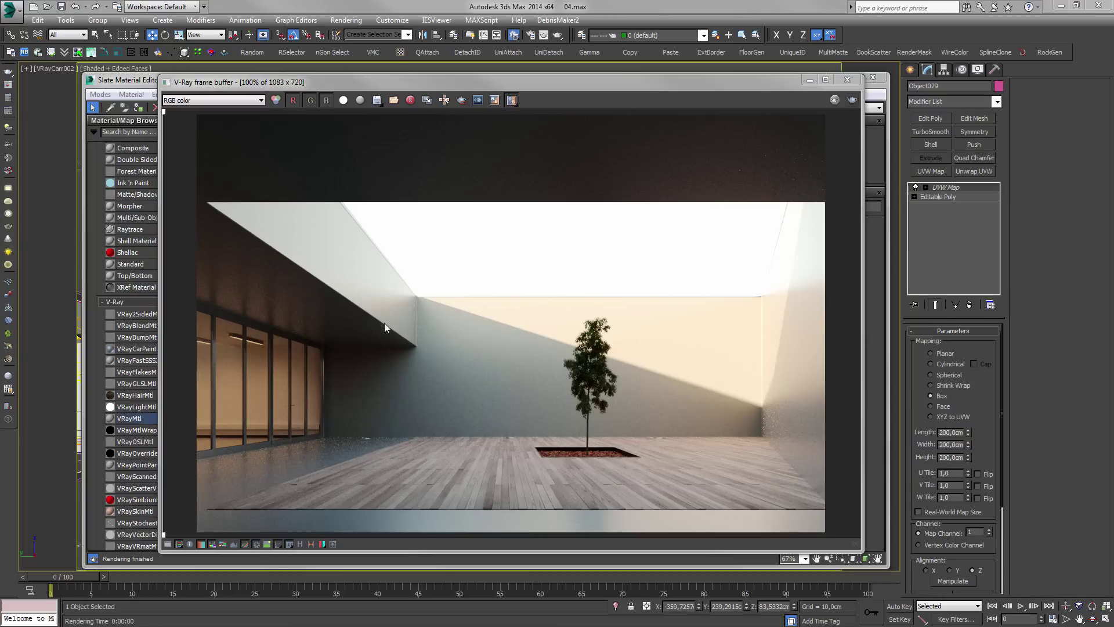
pyautogui.click(846, 82)
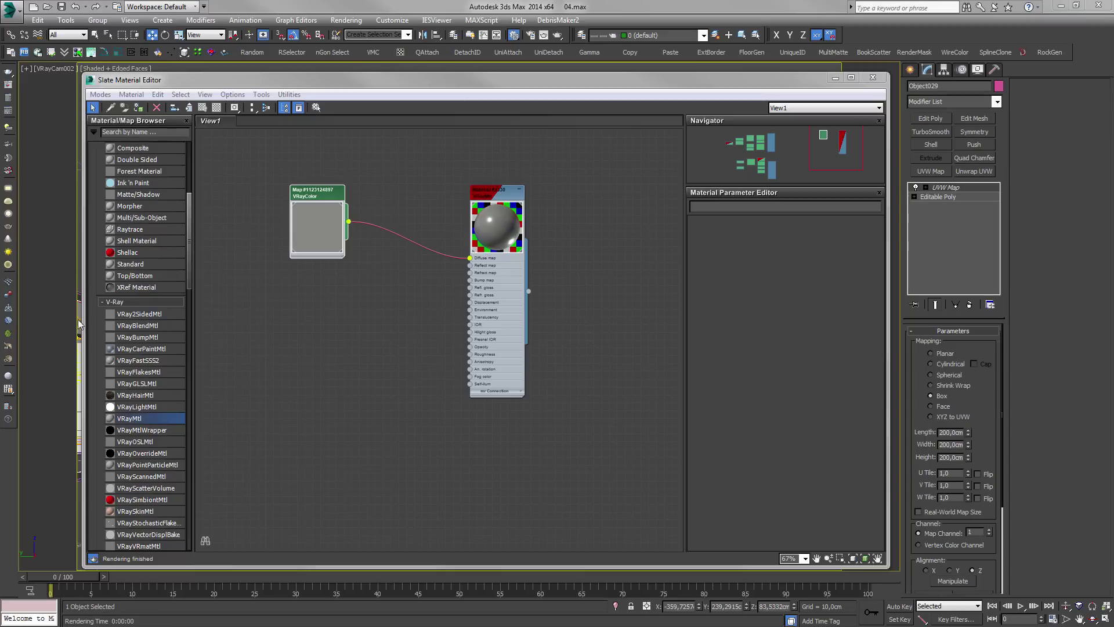
# - Add the two concrete texture bitmaps to the material node view and enlarge both nodes' previews
pyautogui.moveTo(292, 336); pyautogui.dragTo(306, 296)
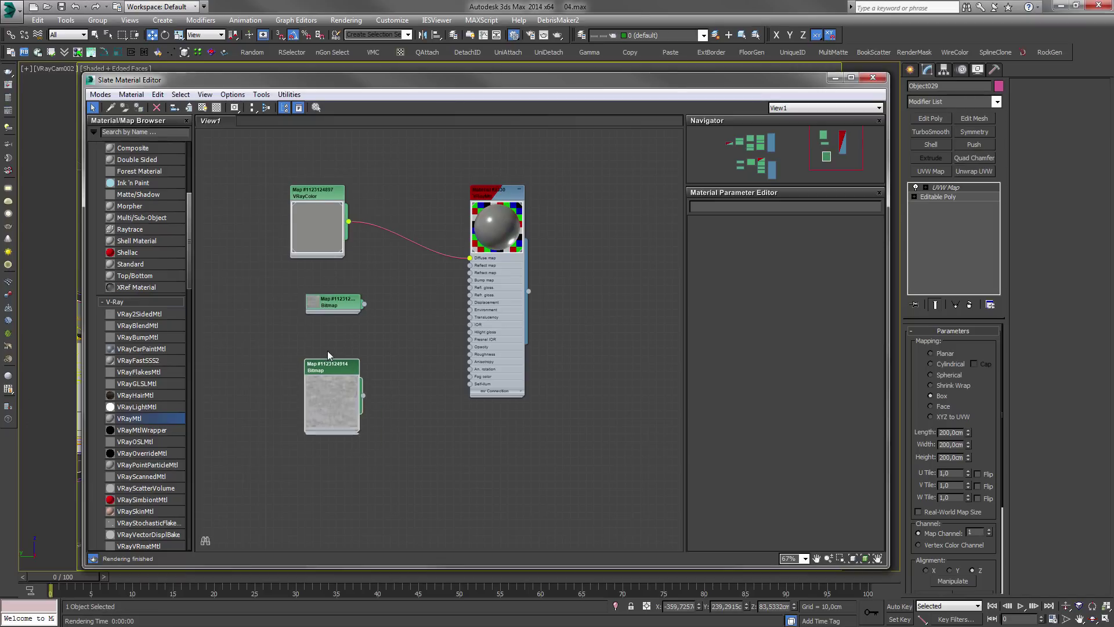
pyautogui.scroll(5, 328, 351)
pyautogui.moveTo(343, 419); pyautogui.dragTo(432, 508)
pyautogui.moveTo(349, 312); pyautogui.dragTo(350, 428)
pyautogui.click(299, 256)
pyautogui.doubleClick(300, 256)
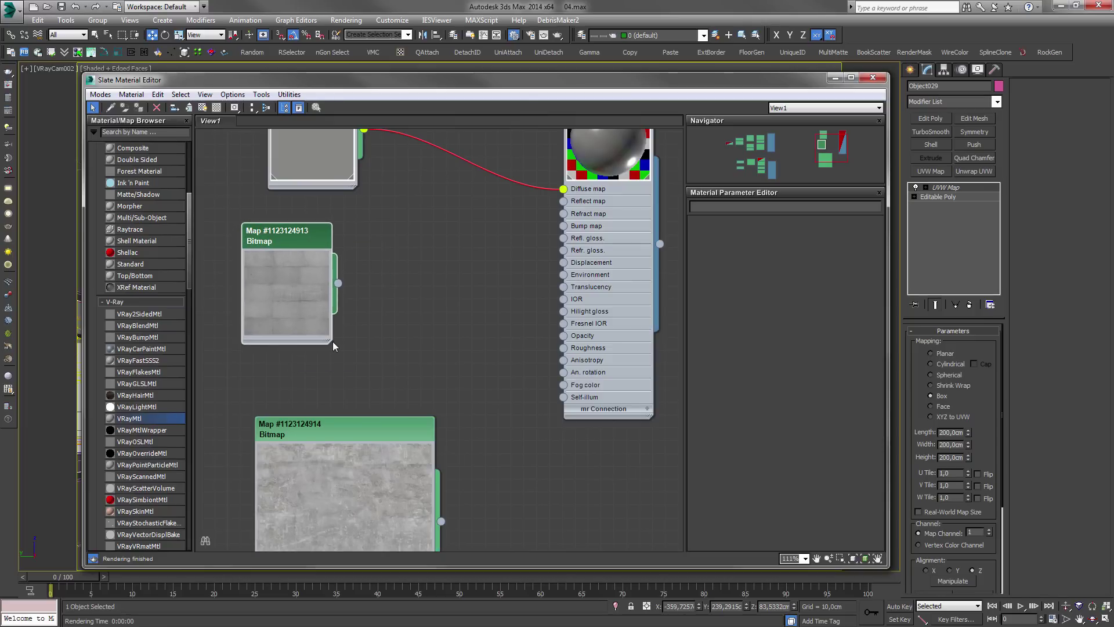
pyautogui.moveTo(329, 342); pyautogui.dragTo(415, 385)
pyautogui.moveTo(332, 242); pyautogui.dragTo(320, 203)
# - Connect the concrete block bitmap, ConcreteBundestagD3s.jpg, to the VRayMtl's Diffuse map input
pyautogui.moveTo(487, 371); pyautogui.dragTo(463, 382, button='middle')
pyautogui.scroll(-1, 463, 381)
pyautogui.moveTo(463, 384); pyautogui.dragTo(597, 293)
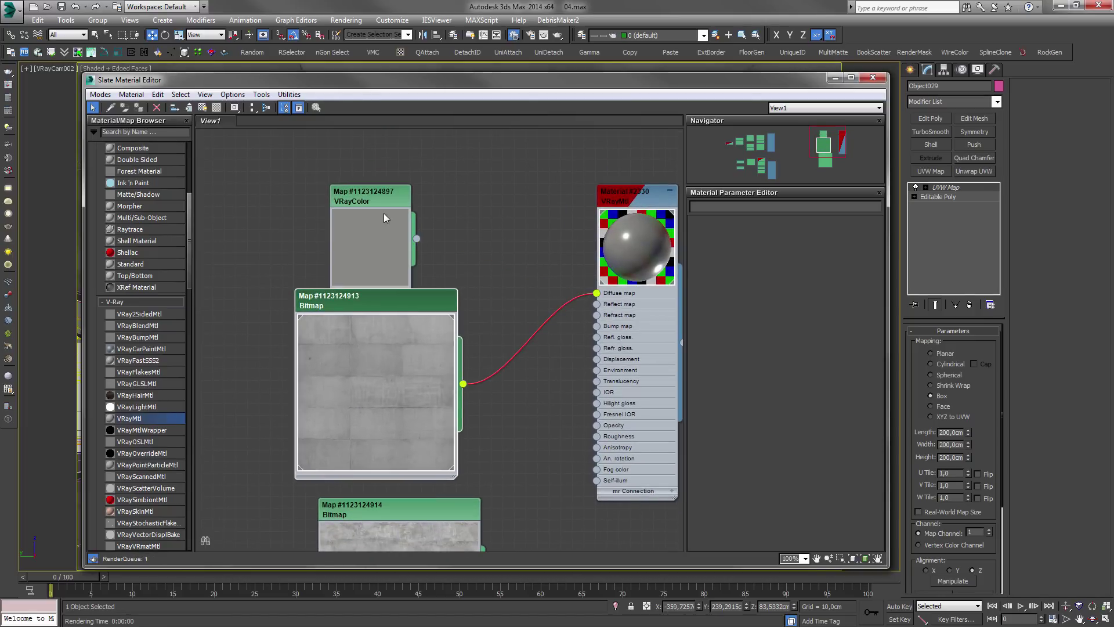
# - Move the VRayColor and diffuse bitmap nodes upward, and set the diffuse bitmap's filtering to None
pyautogui.moveTo(382, 199); pyautogui.dragTo(347, 107)
pyautogui.moveTo(390, 299); pyautogui.dragTo(367, 195)
pyautogui.doubleClick(367, 195)
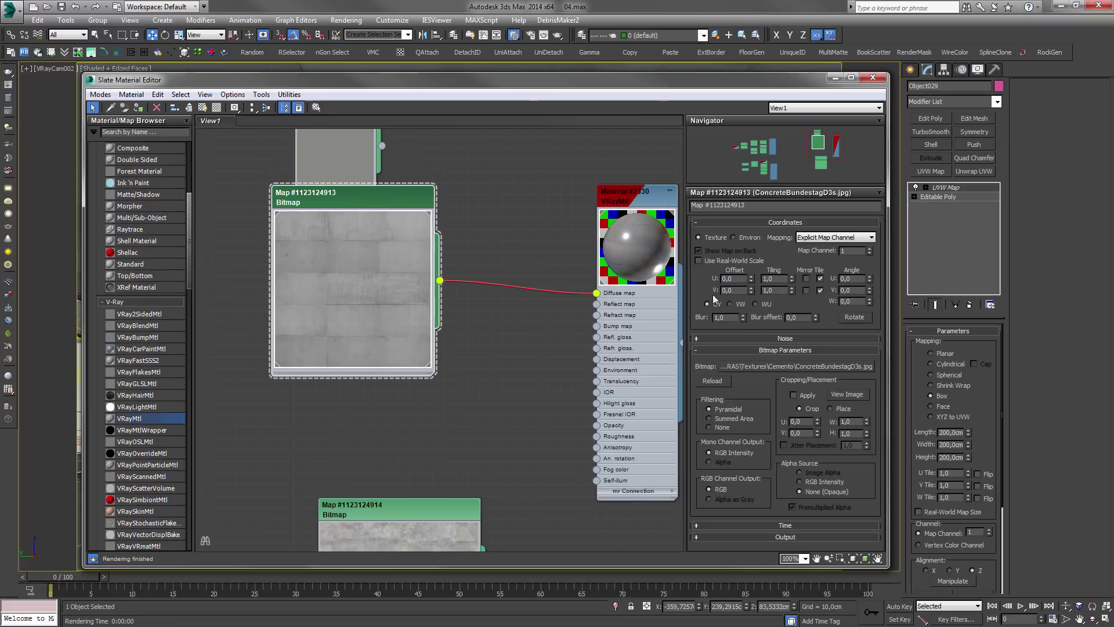
pyautogui.click(717, 428)
# - Space the VRayColor, diffuse bitmap and material nodes apart in the node view
pyautogui.moveTo(562, 418); pyautogui.dragTo(437, 411, button='middle')
pyautogui.moveTo(485, 193); pyautogui.dragTo(507, 215)
pyautogui.moveTo(288, 253); pyautogui.dragTo(354, 269, button='middle')
pyautogui.moveTo(312, 210); pyautogui.dragTo(309, 235)
pyautogui.moveTo(310, 235); pyautogui.dragTo(398, 248, button='middle')
pyautogui.moveTo(398, 247); pyautogui.dragTo(378, 258)
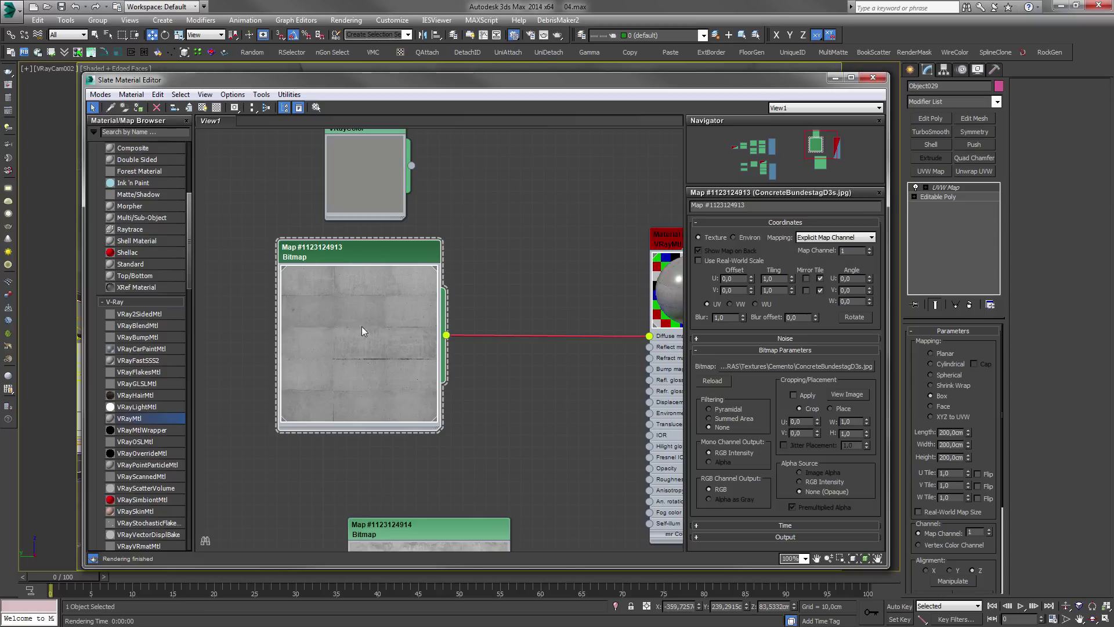
pyautogui.moveTo(370, 260); pyautogui.dragTo(371, 268)
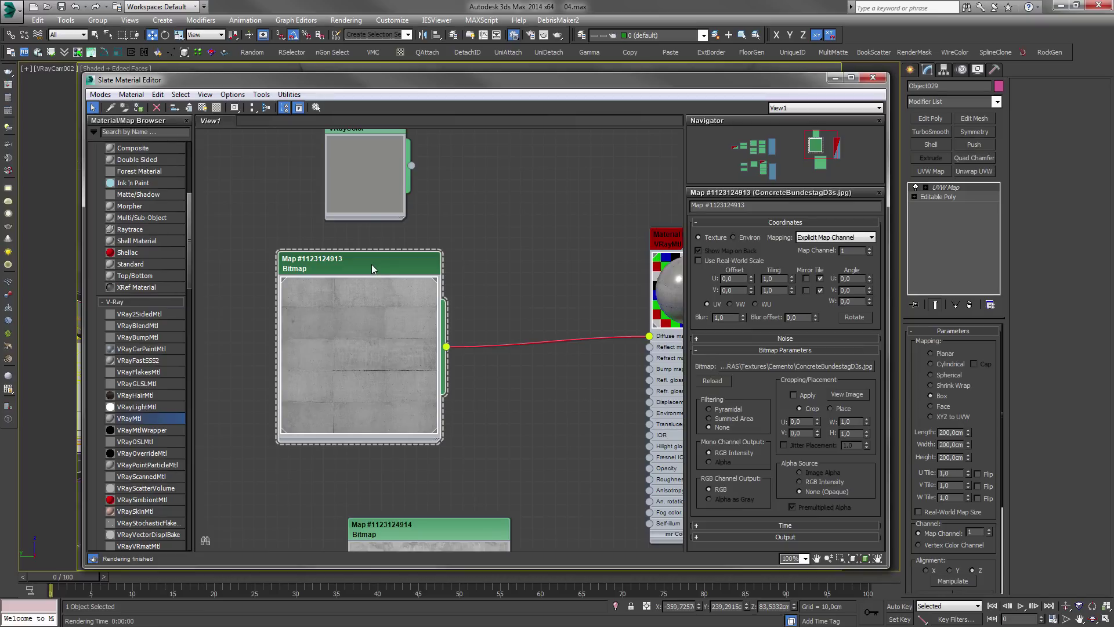
pyautogui.moveTo(372, 264); pyautogui.dragTo(377, 262)
pyautogui.moveTo(376, 261); pyautogui.dragTo(391, 253)
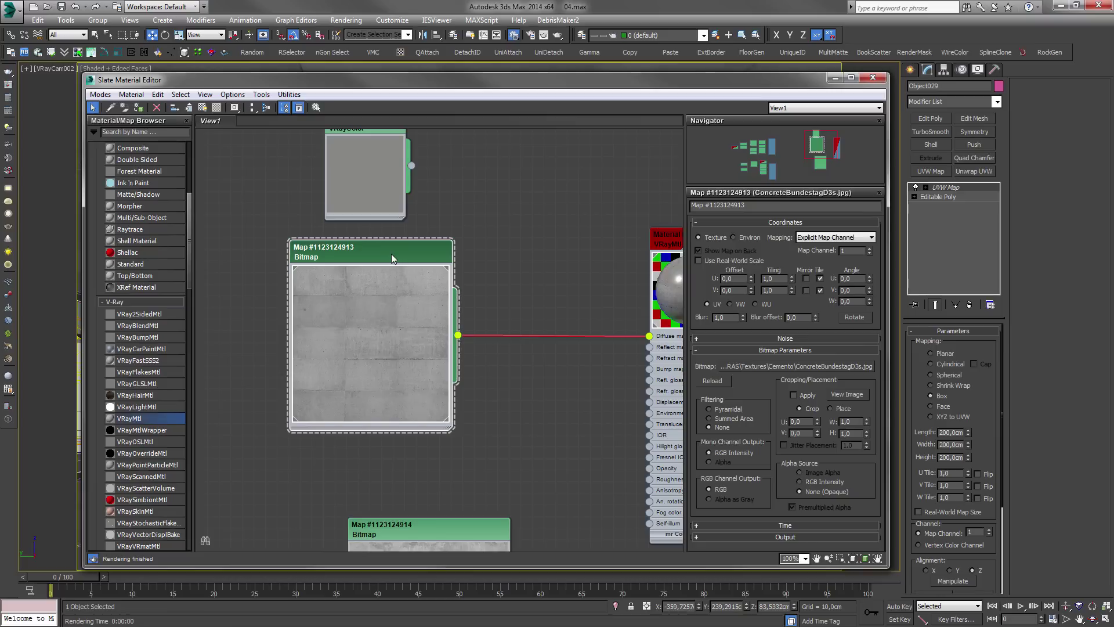
# - Enable the diffuse bitmap's output color map and darken the midtones with a curved Bezier point at about 0,55 and 0,391
pyautogui.click(786, 537)
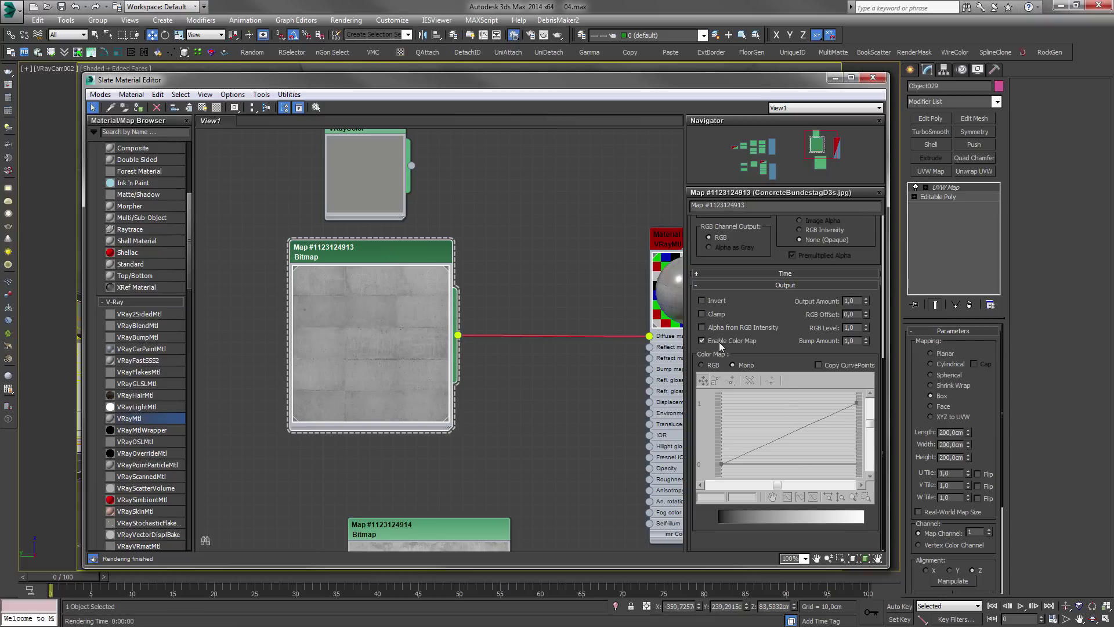
pyautogui.click(719, 341)
pyautogui.click(733, 382)
pyautogui.click(788, 433)
pyautogui.rightClick(789, 435)
pyautogui.moveTo(788, 434)
pyautogui.mouseDown()
pyautogui.moveTo(817, 427)
pyautogui.moveTo(795, 441)
pyautogui.mouseUp()
pyautogui.rightClick(791, 438)
pyautogui.click(815, 456)
# - Lower the material node and show its parameters, render the camera view, and close the frame buffer after reviewing the full image
pyautogui.moveTo(469, 308); pyautogui.dragTo(423, 326, button='middle')
pyautogui.scroll(-4, 422, 326)
pyautogui.scroll(3, 452, 325)
pyautogui.moveTo(646, 287); pyautogui.dragTo(658, 331)
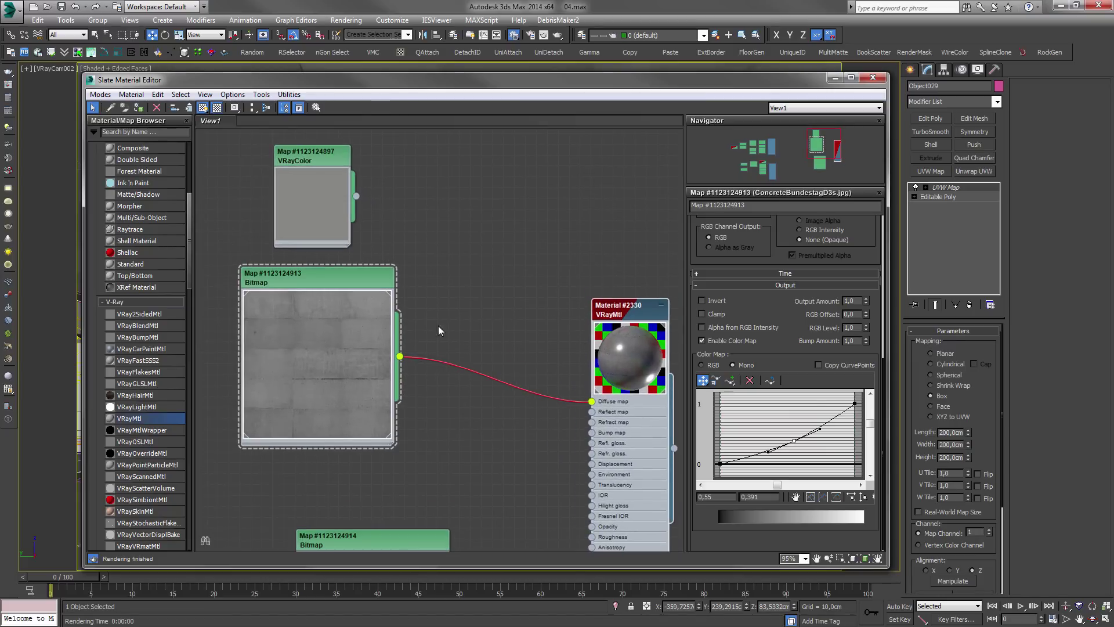
pyautogui.doubleClick(638, 305)
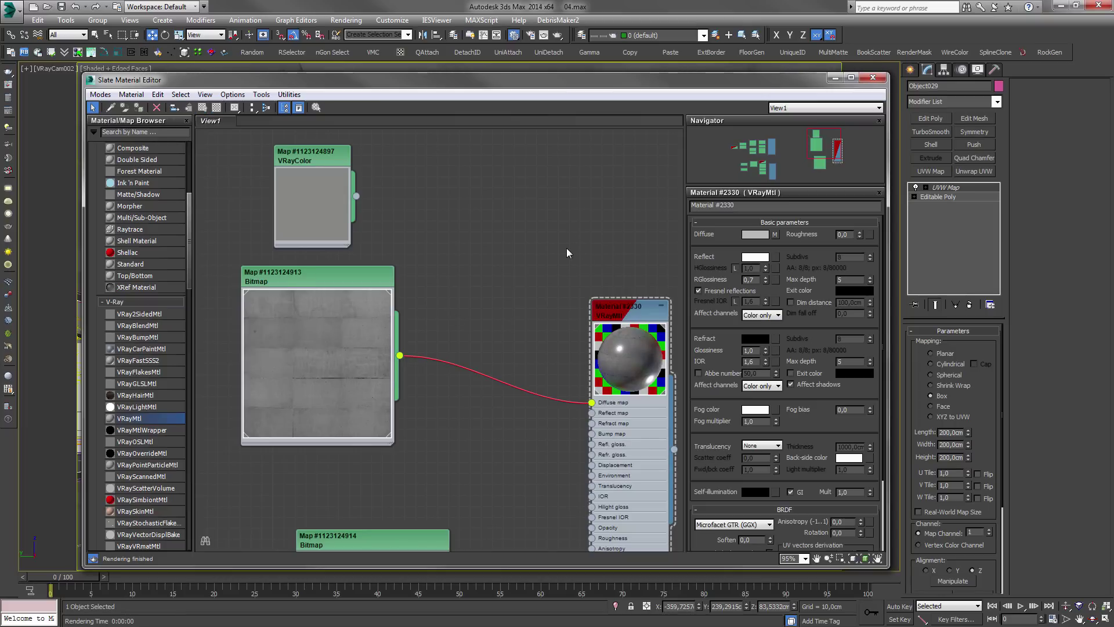
pyautogui.hotkey('shift', 'q')
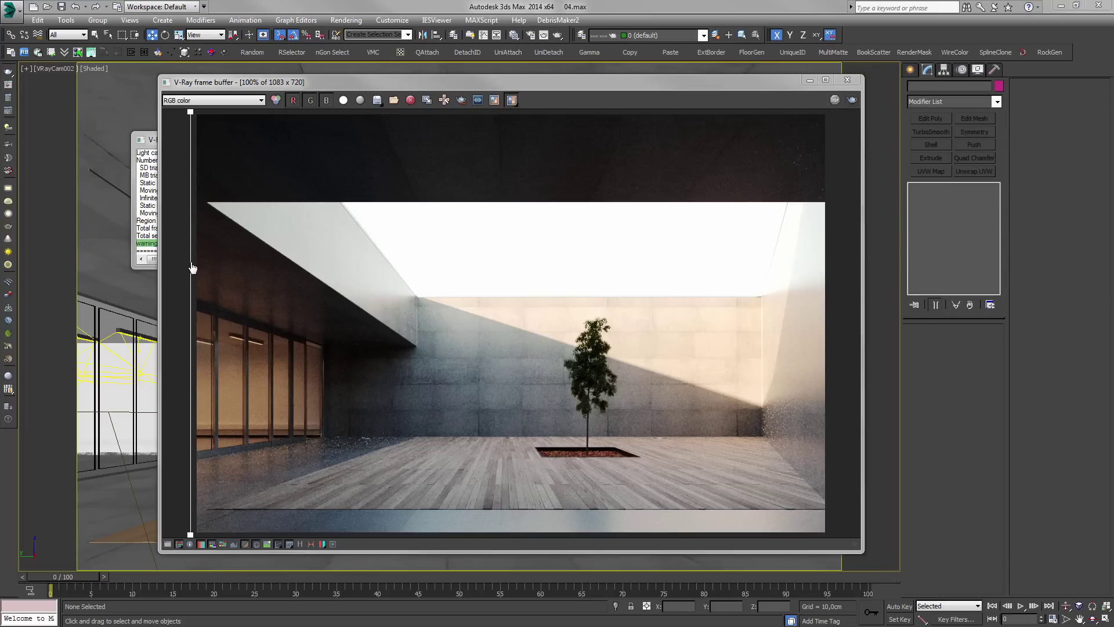
pyautogui.moveTo(194, 256); pyautogui.dragTo(123, 322)
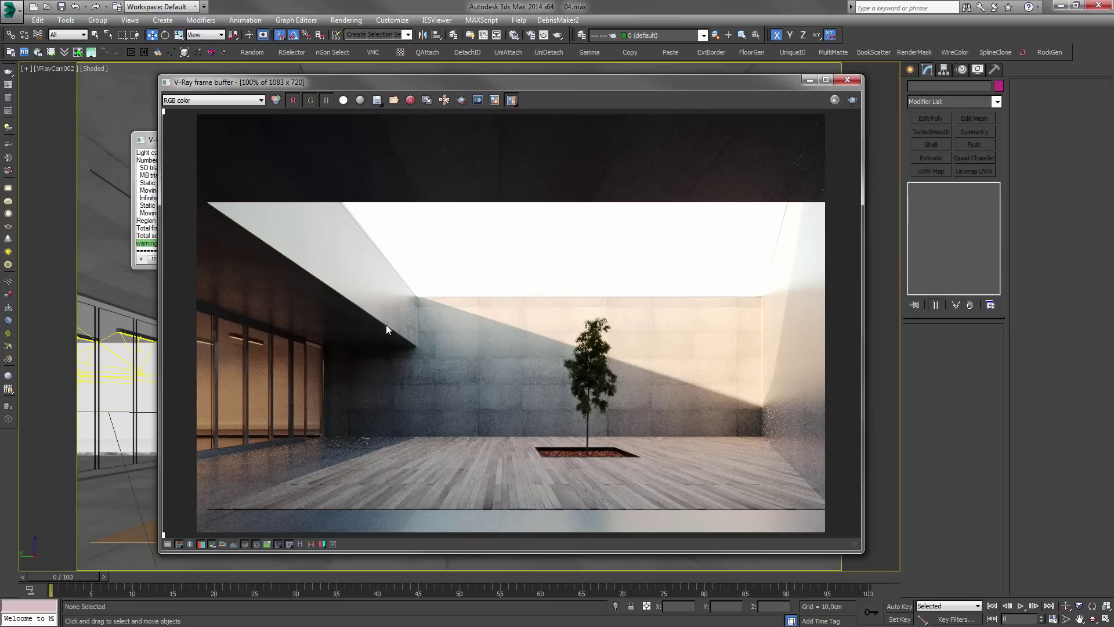
pyautogui.click(847, 81)
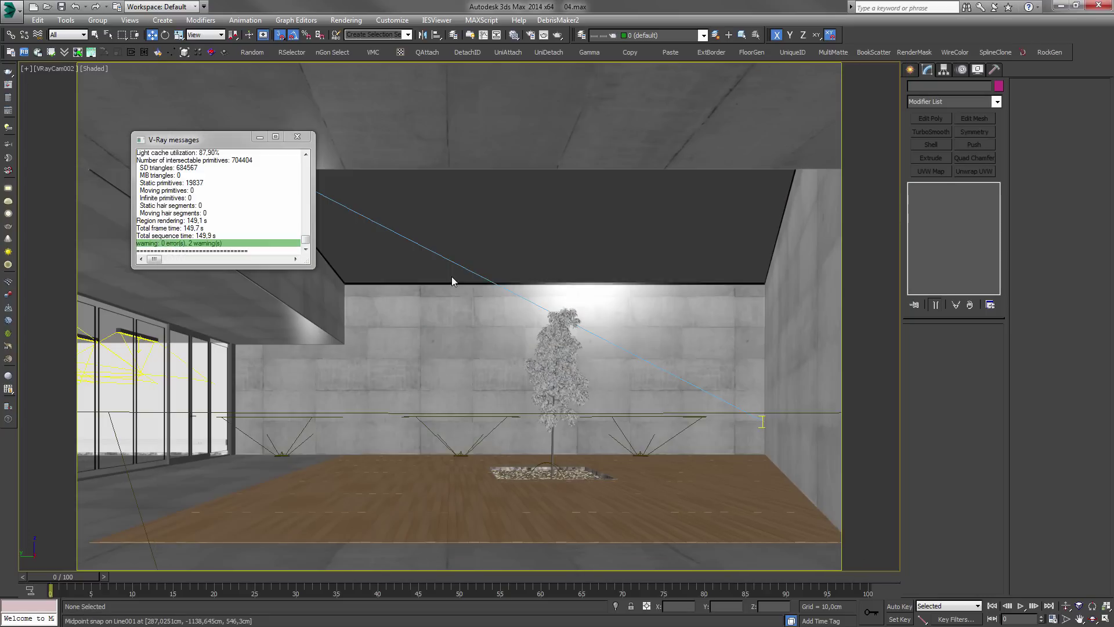
# - Reopen the material editor and move the unconnected second concrete bitmap above and away from the other nodes
pyautogui.press('m')
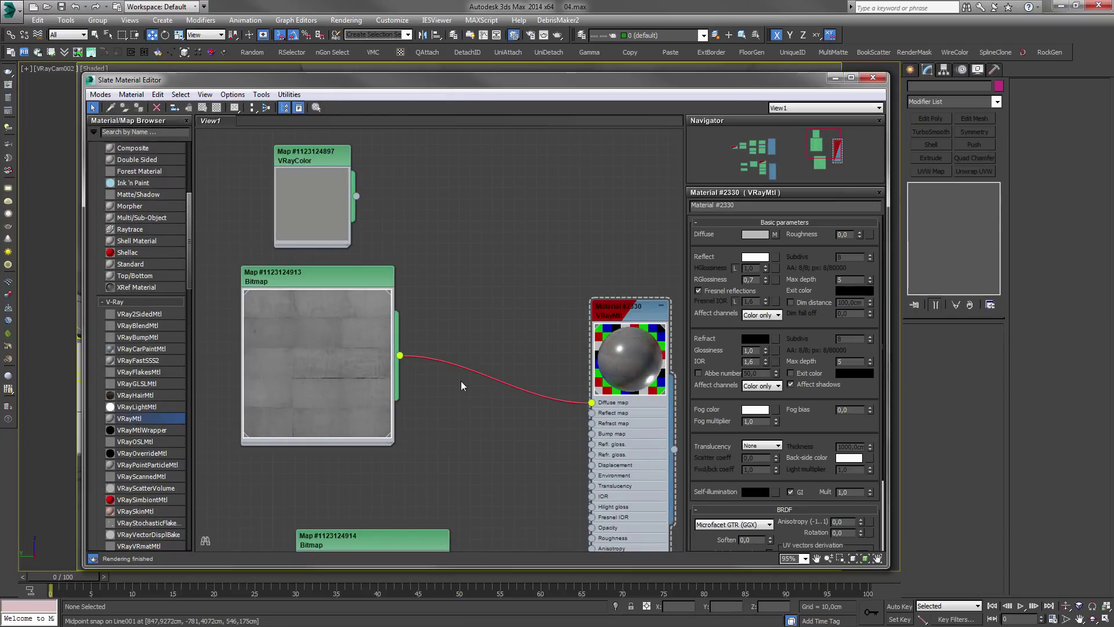
pyautogui.scroll(-2, 365, 452)
pyautogui.moveTo(367, 469); pyautogui.dragTo(241, 240)
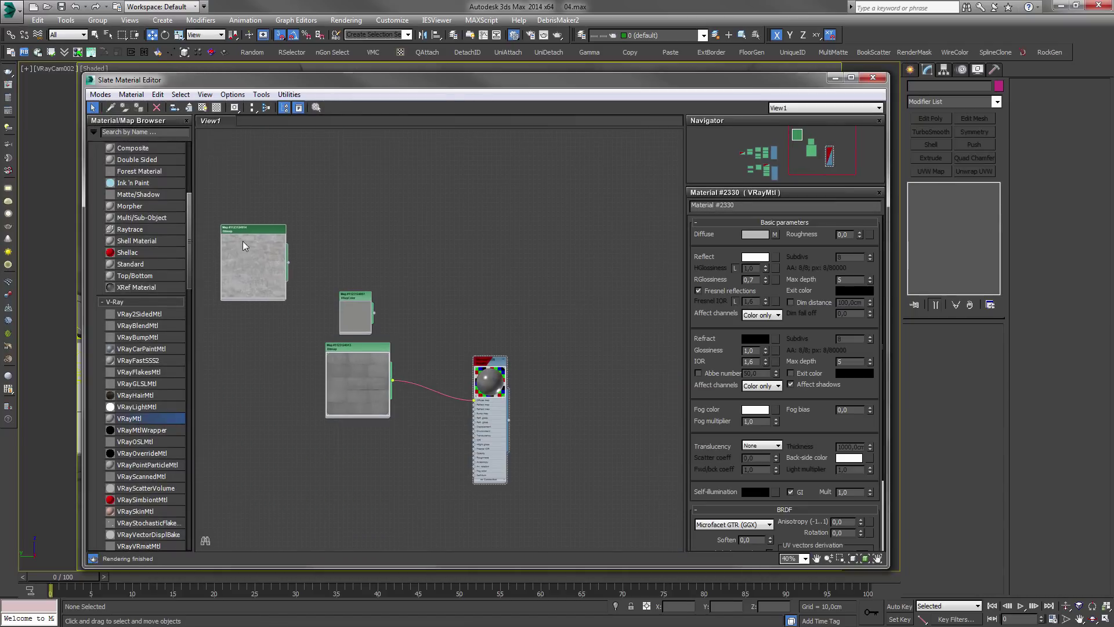
pyautogui.scroll(2, 390, 408)
pyautogui.scroll(1, 619, 357)
# - Connect the diffuse concrete bitmap to the material's Bump map input as well
pyautogui.moveTo(521, 353); pyautogui.dragTo(522, 220, button='middle')
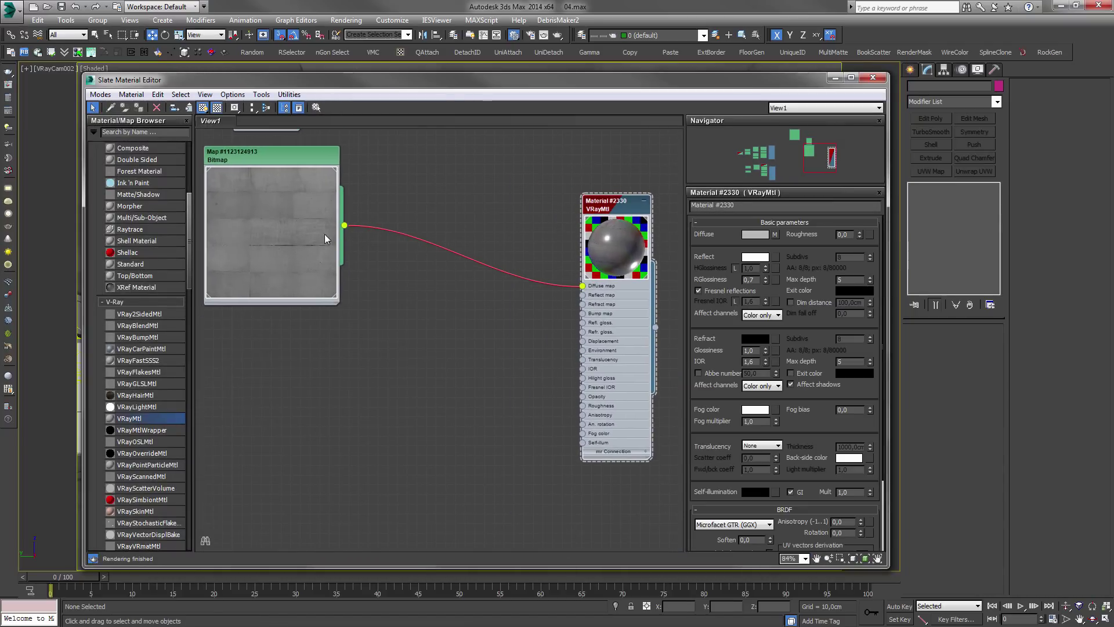
pyautogui.scroll(-1, 297, 165)
pyautogui.scroll(1, 263, 154)
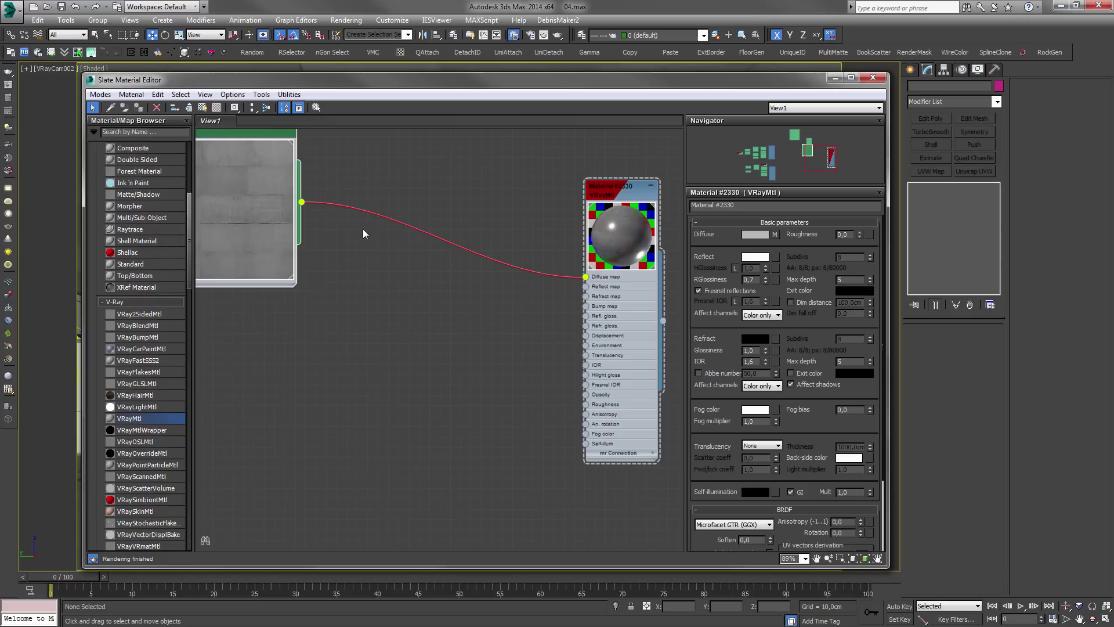
pyautogui.scroll(1, 281, 165)
pyautogui.moveTo(269, 159)
pyautogui.mouseDown()
pyautogui.moveTo(258, 163)
pyautogui.moveTo(270, 159)
pyautogui.mouseUp()
pyautogui.moveTo(469, 272); pyautogui.dragTo(366, 233, button='middle')
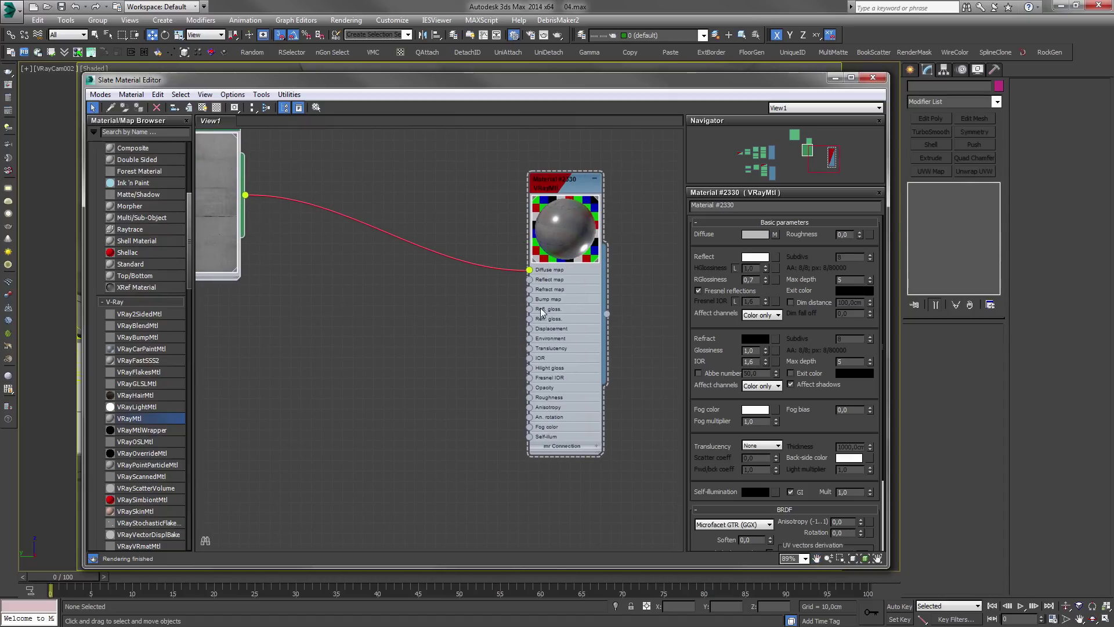
pyautogui.moveTo(246, 195); pyautogui.dragTo(530, 299)
pyautogui.click(573, 185)
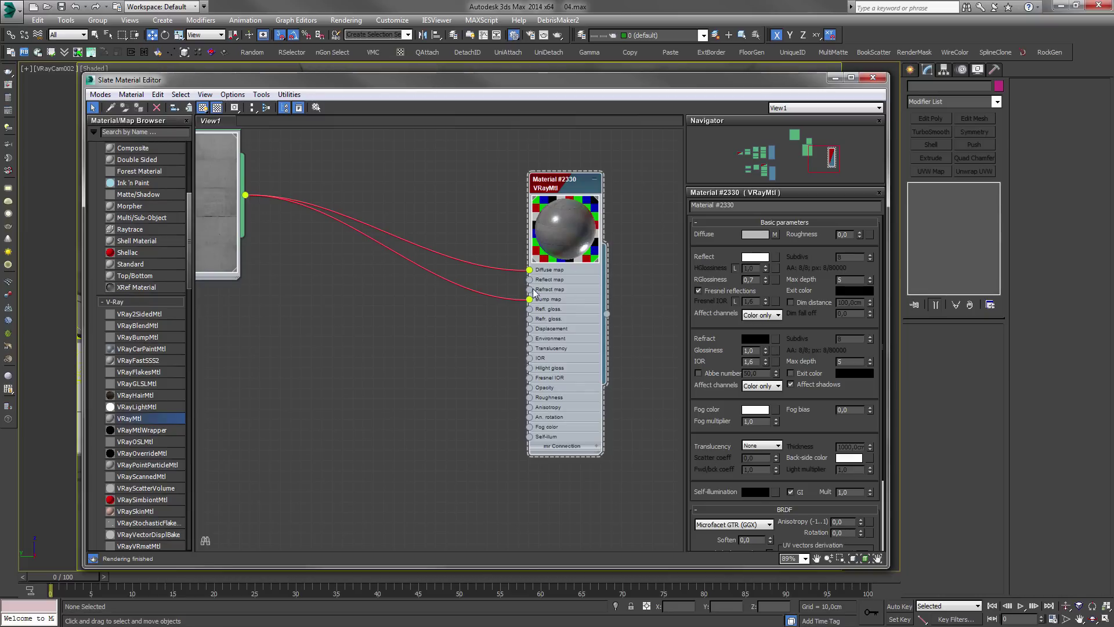
# - Enlarge the VRayMtl node's sphere preview to inspect the bump effect
pyautogui.scroll(1, 575, 218)
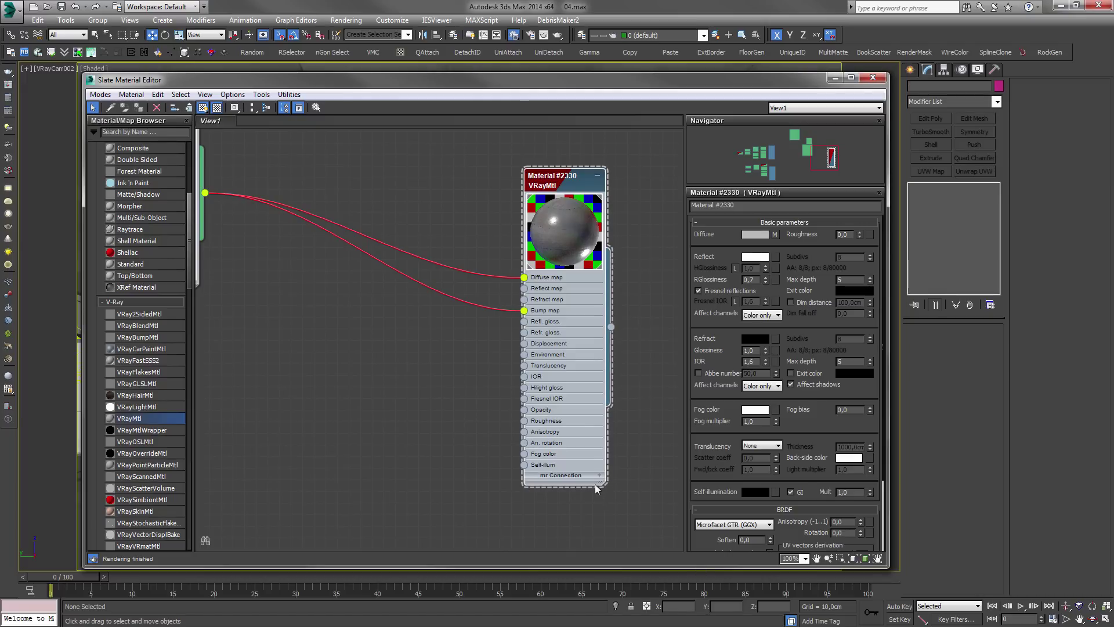
pyautogui.moveTo(596, 486); pyautogui.dragTo(671, 560)
pyautogui.scroll(2, 503, 256)
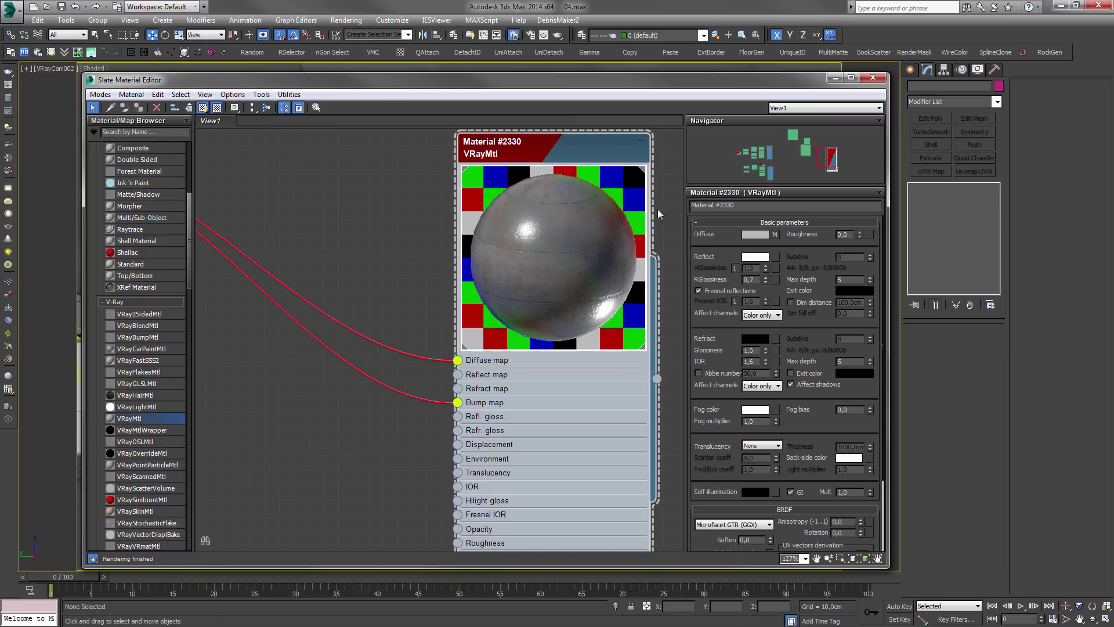
# - Try a Bump amount of 15 in the material's map settings
pyautogui.scroll(-3, 729, 426)
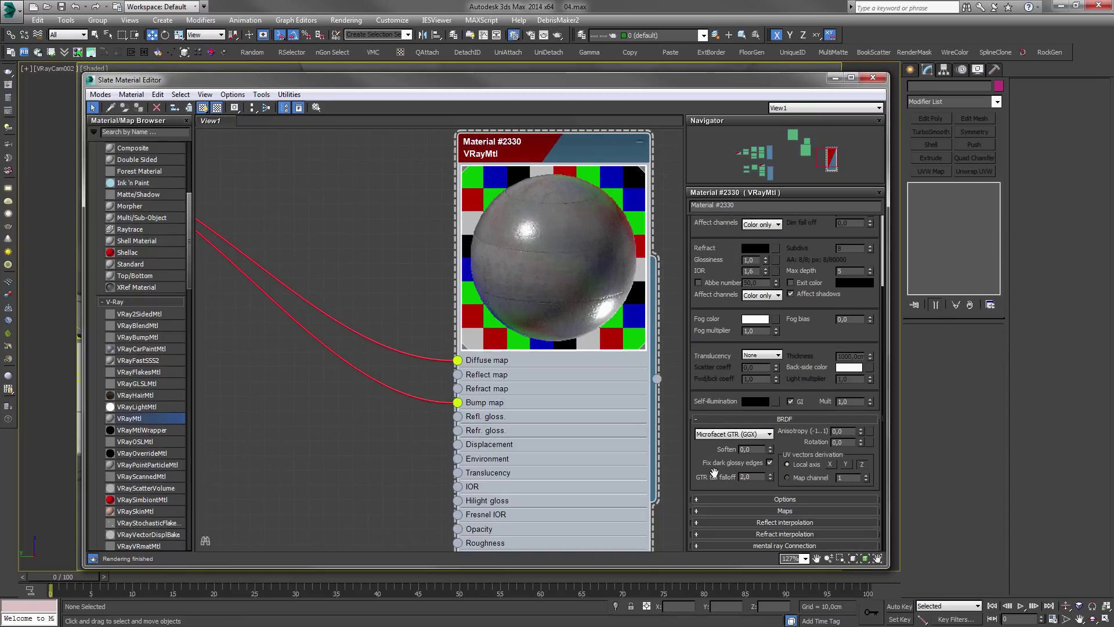
pyautogui.click(800, 512)
pyautogui.moveTo(744, 508); pyautogui.dragTo(644, 496)
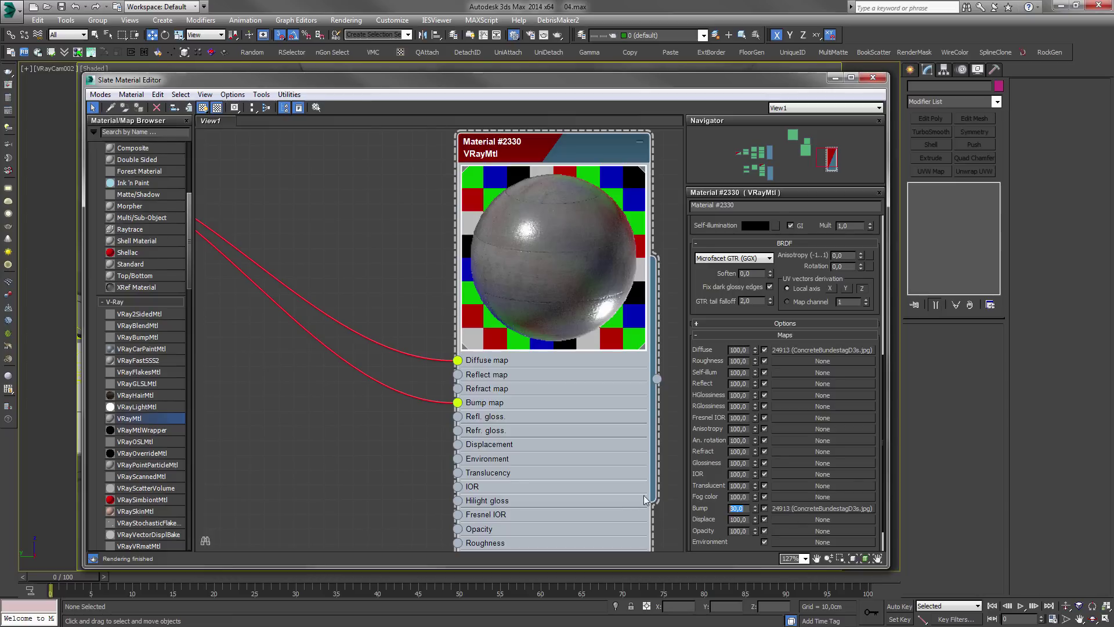
pyautogui.write('15')
pyautogui.press('Return')
pyautogui.click(371, 300)
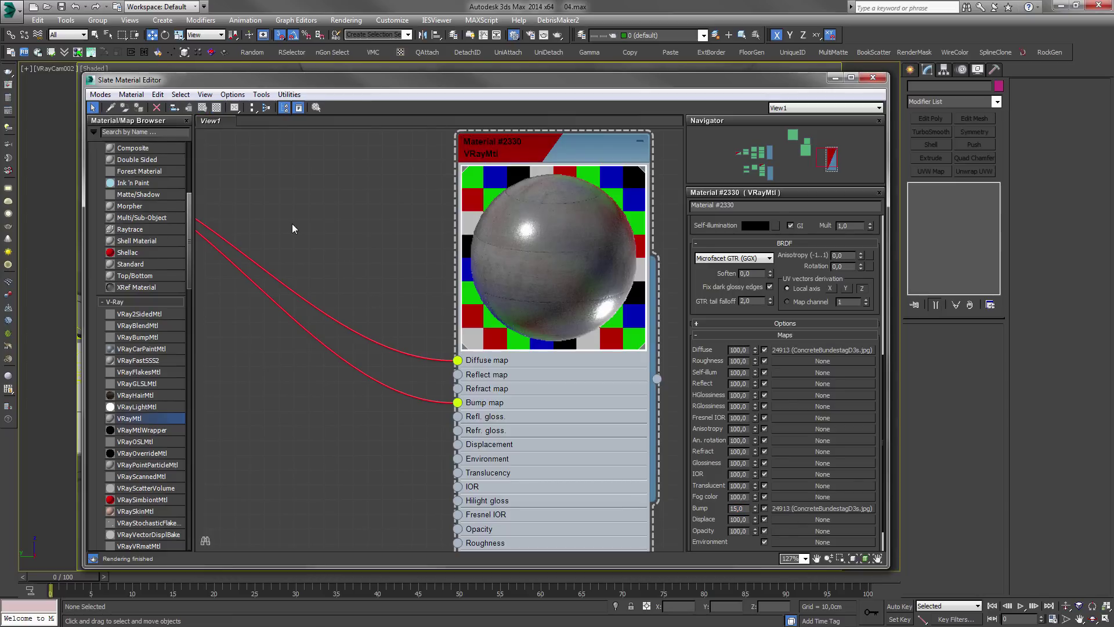
# - Render the selected region, inspect the upper wall and back corner at 200%, and close the frame buffer
pyautogui.hotkey('shift', 'q')
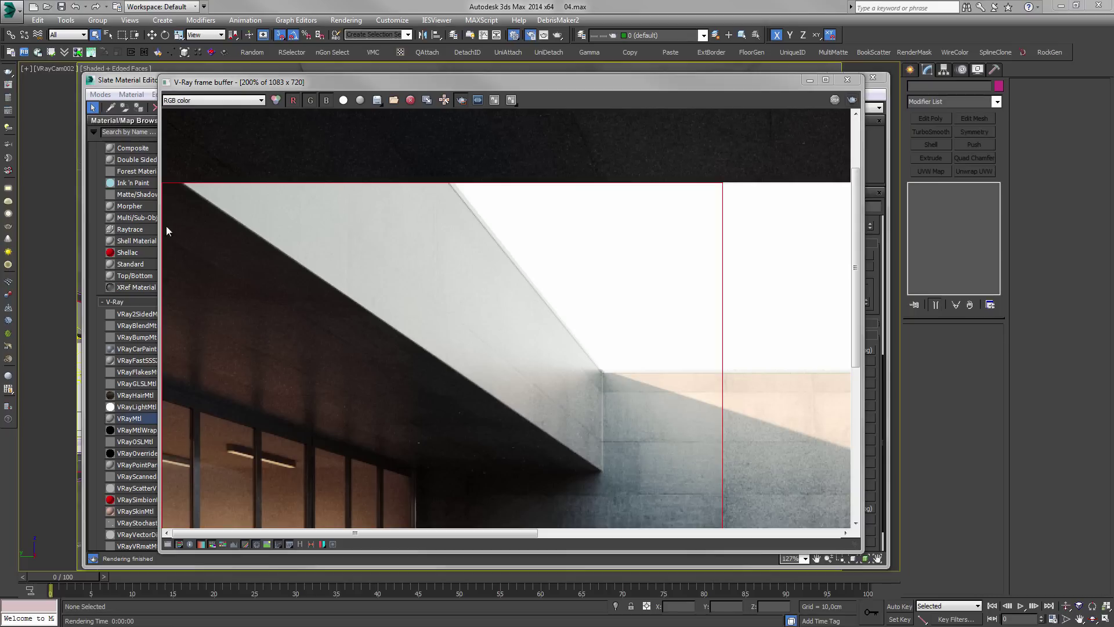
pyautogui.moveTo(618, 479); pyautogui.dragTo(587, 488, button='middle')
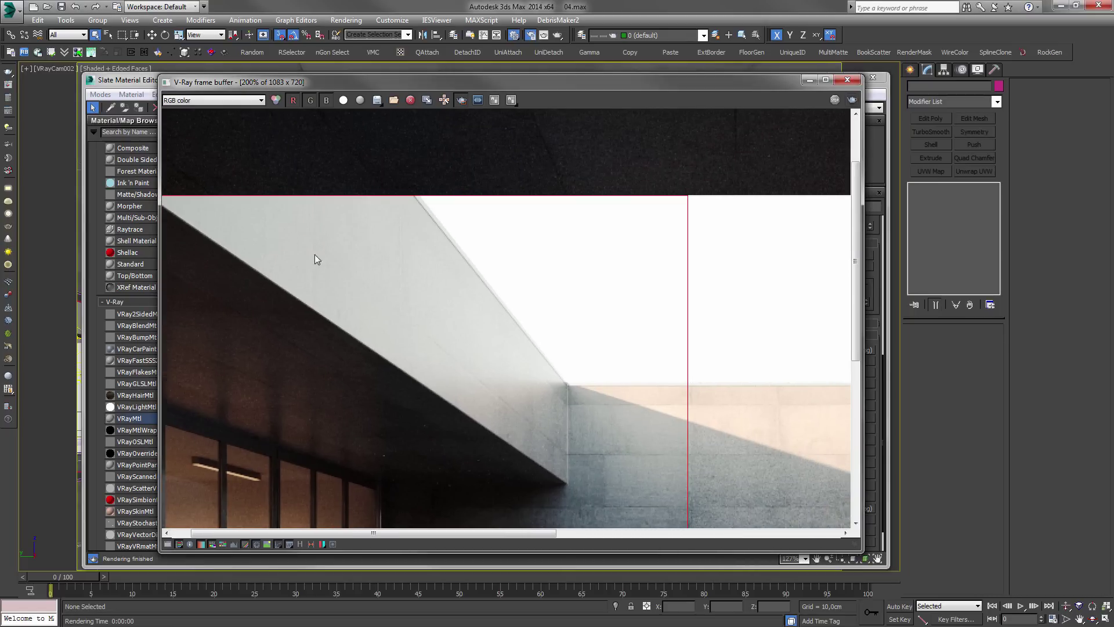
pyautogui.moveTo(583, 469); pyautogui.dragTo(561, 434, button='middle')
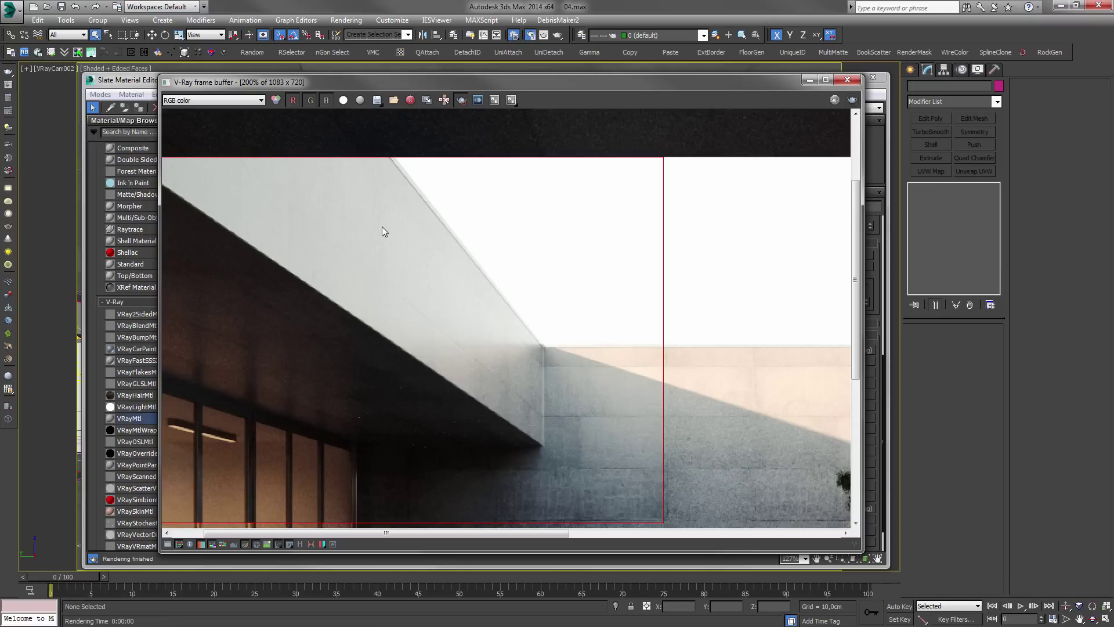
pyautogui.click(854, 82)
# - Enlarge the diffuse concrete bitmap node's preview further
pyautogui.scroll(-3, 284, 274)
pyautogui.moveTo(279, 290); pyautogui.dragTo(463, 328, button='middle')
pyautogui.scroll(-3, 352, 272)
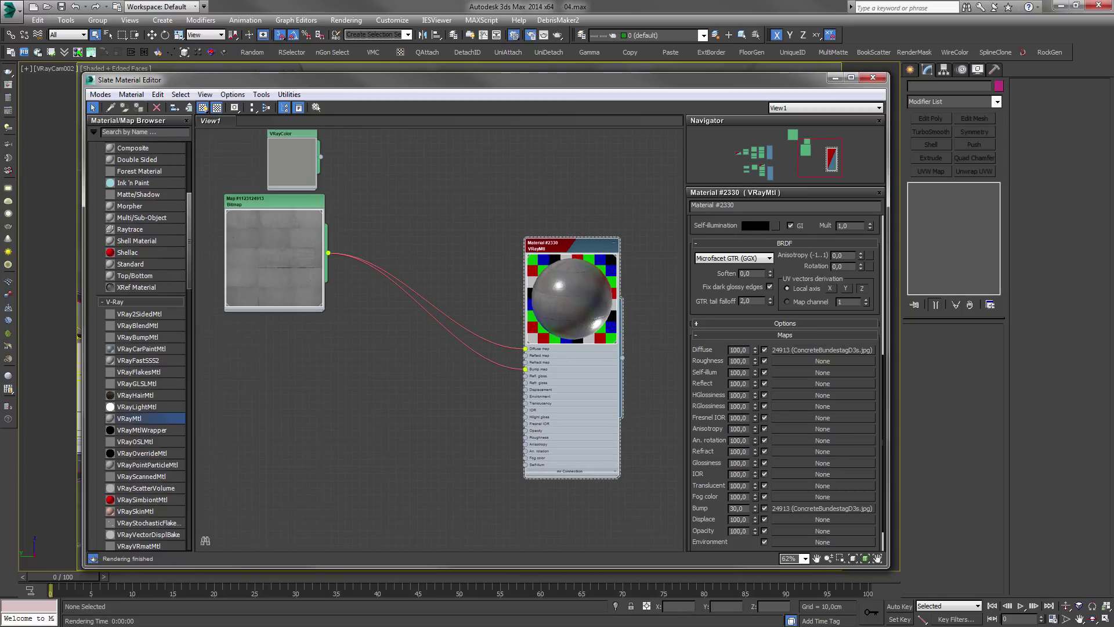
pyautogui.moveTo(322, 314); pyautogui.dragTo(409, 395)
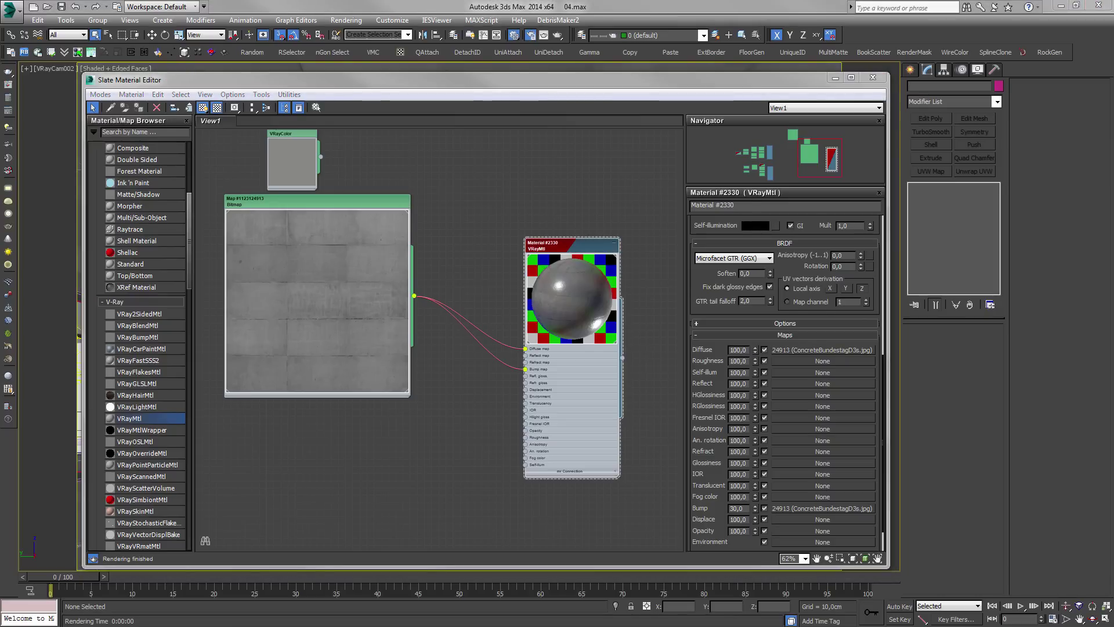
# - Add the black-and-white frying_pan_silver_mask2.png bitmap below the diffuse bitmap and enlarge its preview to match
pyautogui.moveTo(406, 79); pyautogui.dragTo(370, 83)
pyautogui.moveTo(279, 462); pyautogui.dragTo(280, 462)
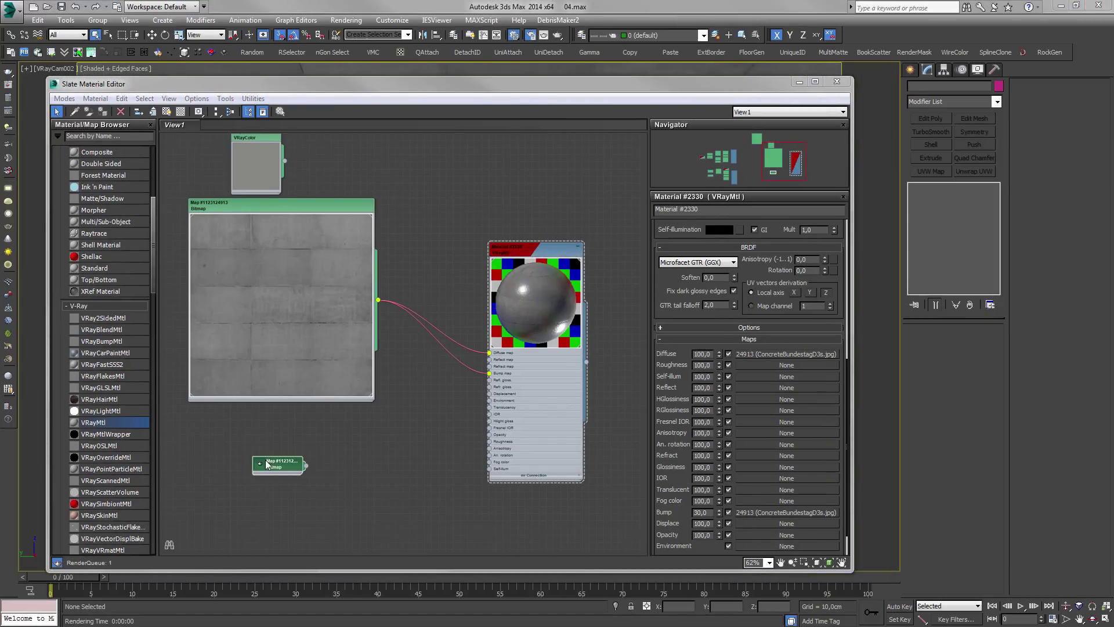
pyautogui.doubleClick(259, 464)
pyautogui.moveTo(392, 472); pyautogui.dragTo(404, 329, button='middle')
pyautogui.scroll(1, 405, 329)
pyautogui.moveTo(301, 386); pyautogui.dragTo(423, 467)
pyautogui.moveTo(398, 318); pyautogui.dragTo(472, 350, button='middle')
pyautogui.scroll(-3, 473, 350)
pyautogui.moveTo(431, 348); pyautogui.dragTo(396, 328)
pyautogui.scroll(1, 442, 406)
pyautogui.moveTo(450, 458); pyautogui.dragTo(471, 477)
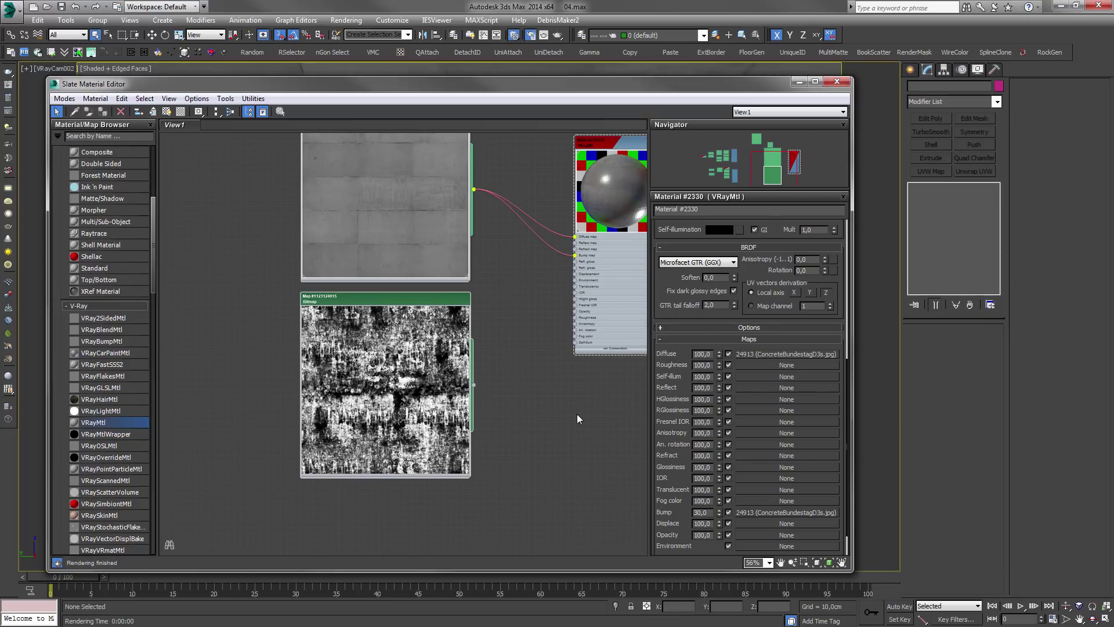
# - Reposition the material node and connect the black-and-white mask bitmap to its Refl. gloss. input
pyautogui.moveTo(577, 413); pyautogui.dragTo(532, 367, button='middle')
pyautogui.scroll(-1, 532, 367)
pyautogui.moveTo(524, 248); pyautogui.dragTo(572, 304)
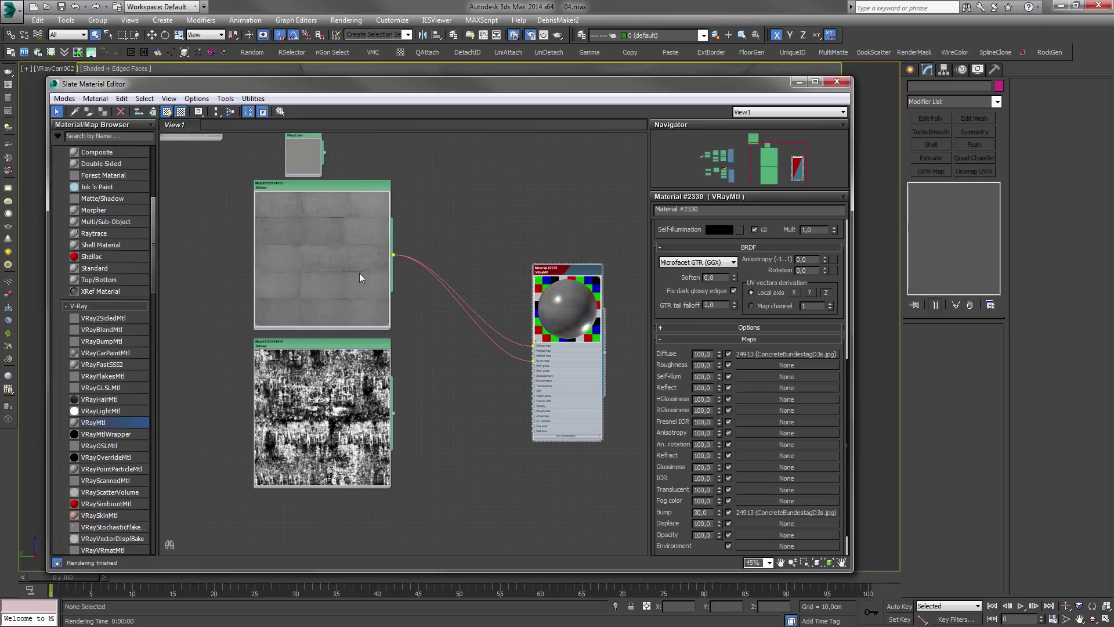
pyautogui.scroll(1, 378, 456)
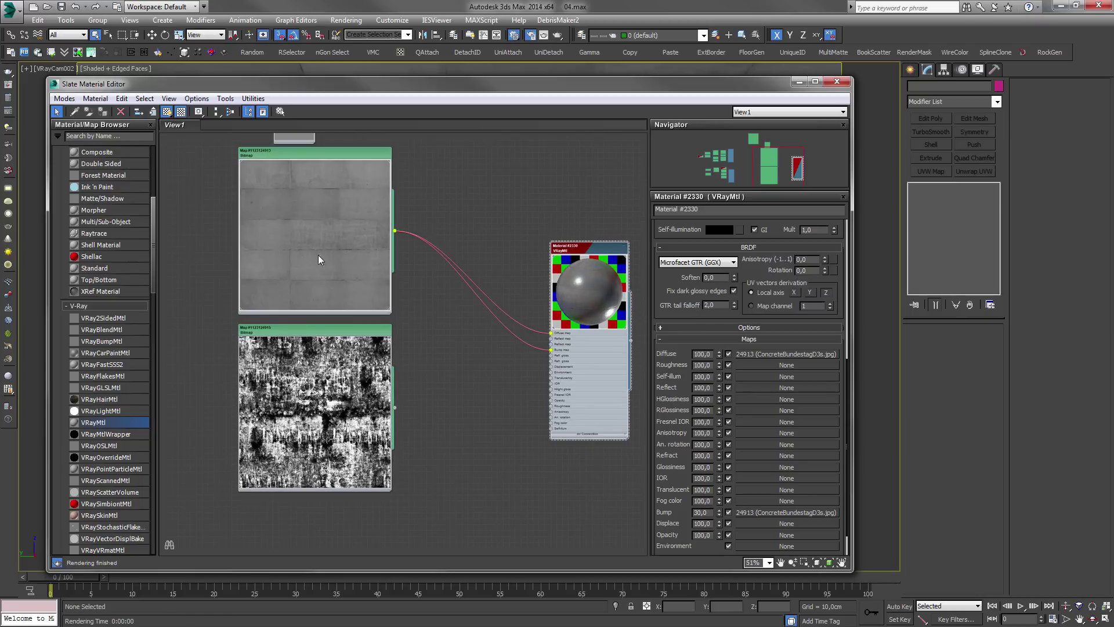
pyautogui.scroll(1, 540, 398)
pyautogui.moveTo(597, 213); pyautogui.dragTo(606, 198)
pyautogui.moveTo(607, 199); pyautogui.dragTo(542, 201, button='middle')
pyautogui.scroll(1, 291, 424)
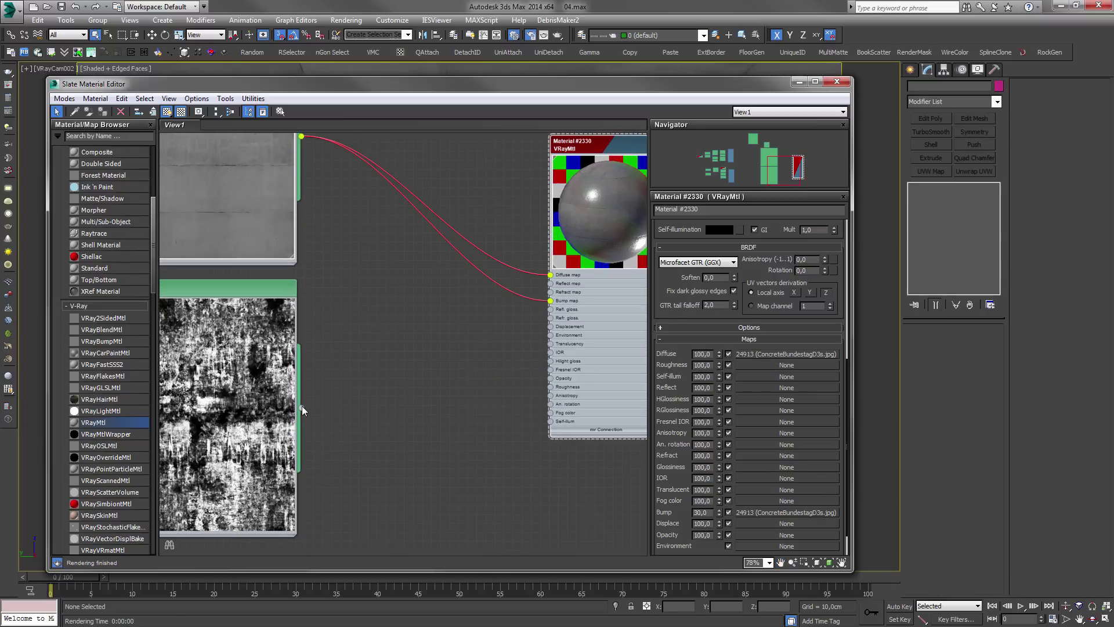
pyautogui.moveTo(303, 410); pyautogui.dragTo(551, 312)
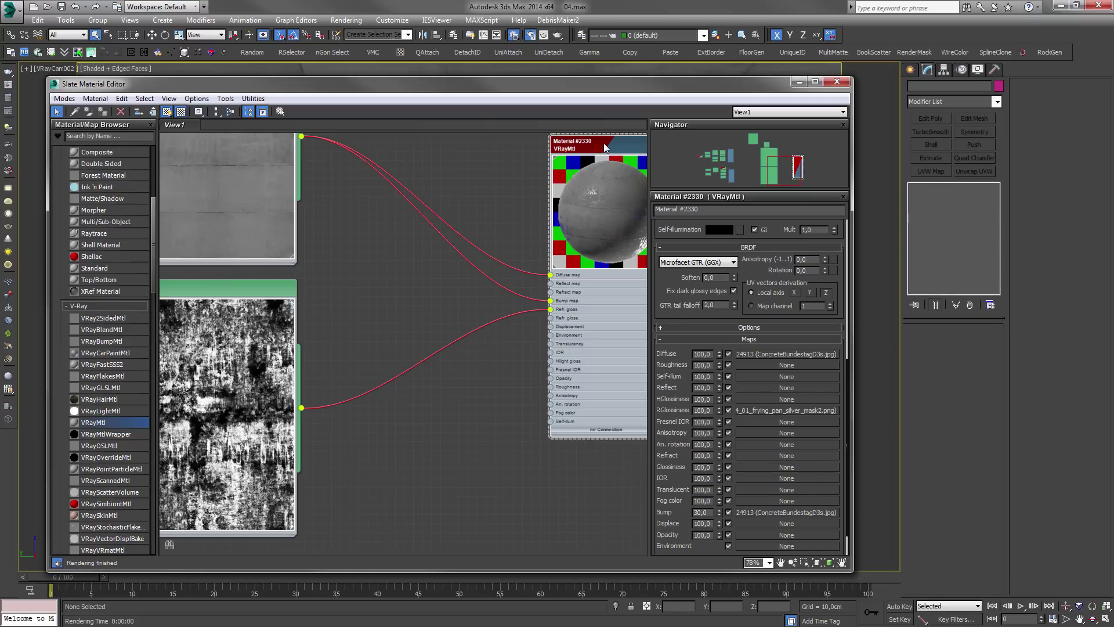
# - Check the material's reflection glossiness setting and enable the color map in the black-and-white mask bitmap's output settings
pyautogui.scroll(3, 754, 271)
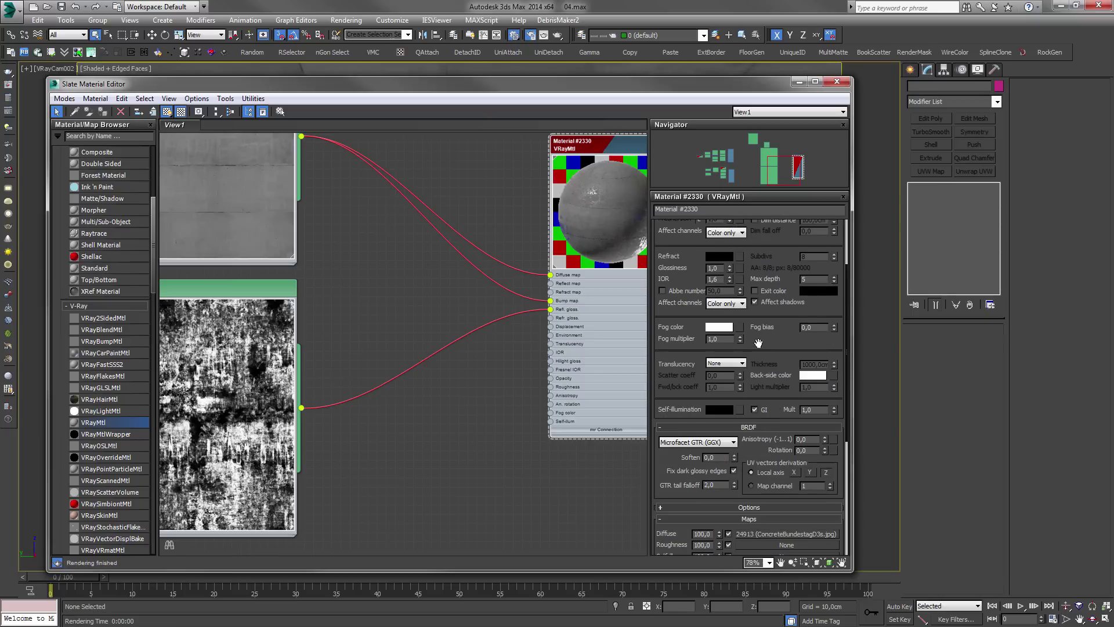
pyautogui.scroll(3, 727, 298)
pyautogui.doubleClick(713, 284)
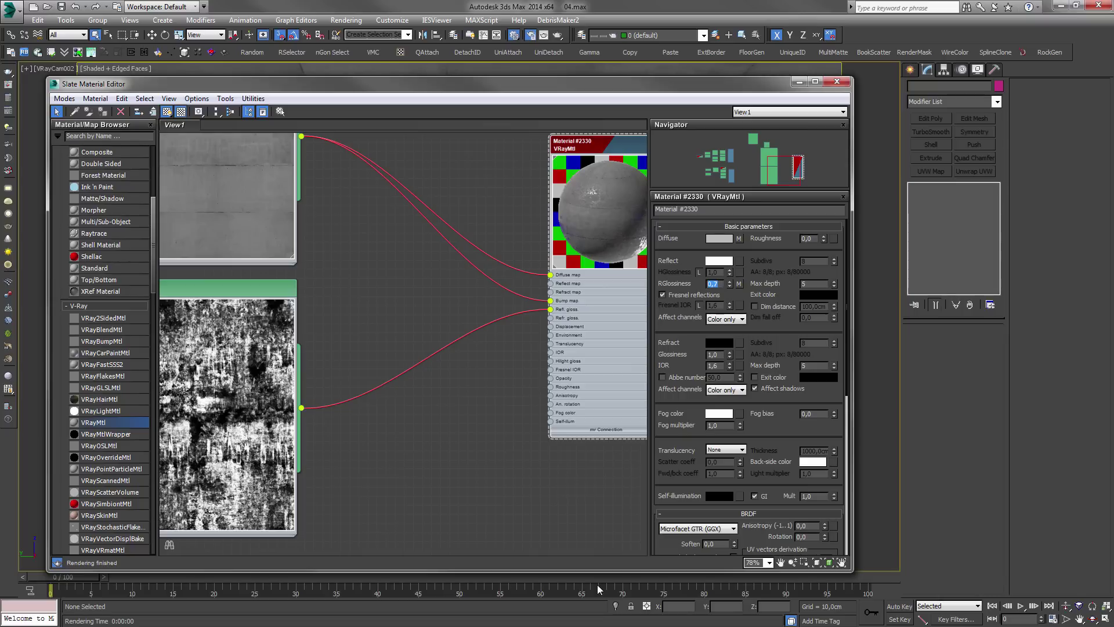
pyautogui.scroll(-3, 366, 470)
pyautogui.doubleClick(312, 313)
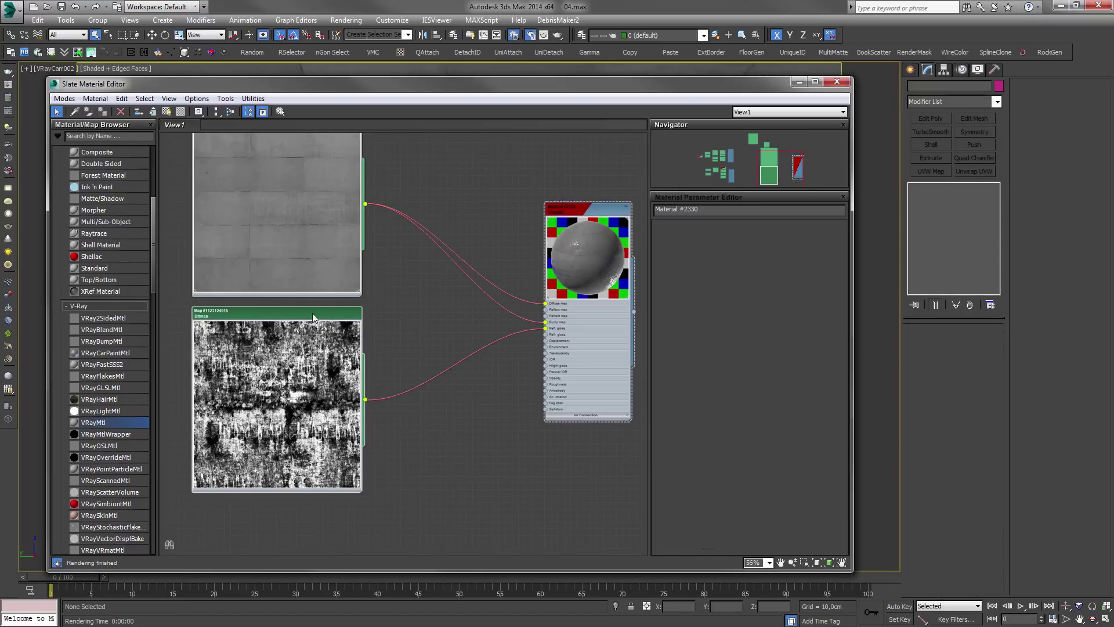
pyautogui.click(742, 541)
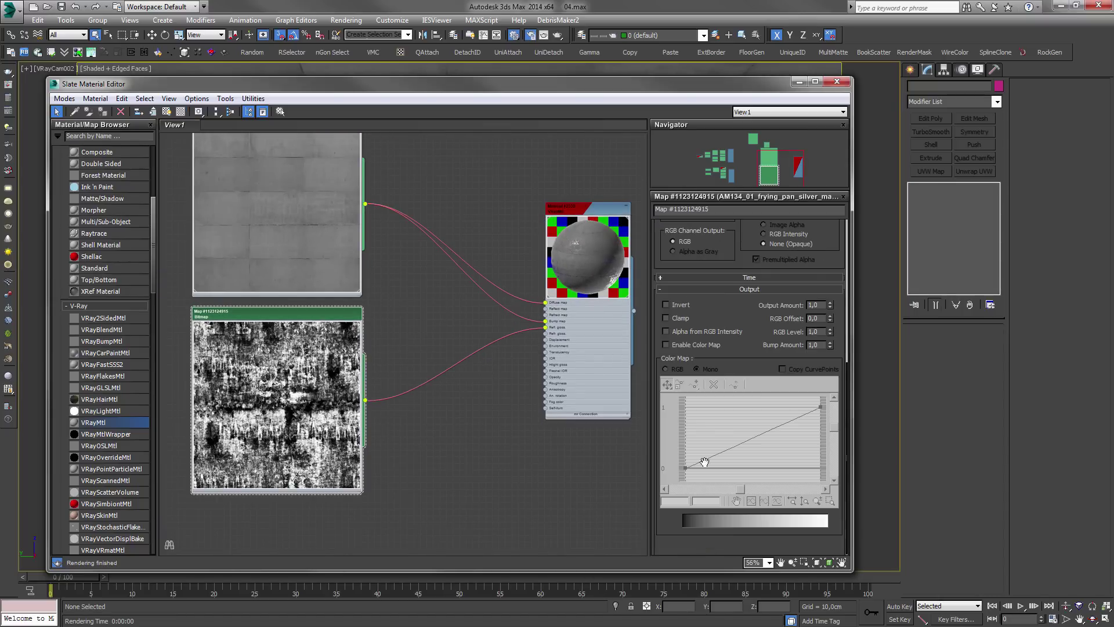
pyautogui.click(691, 344)
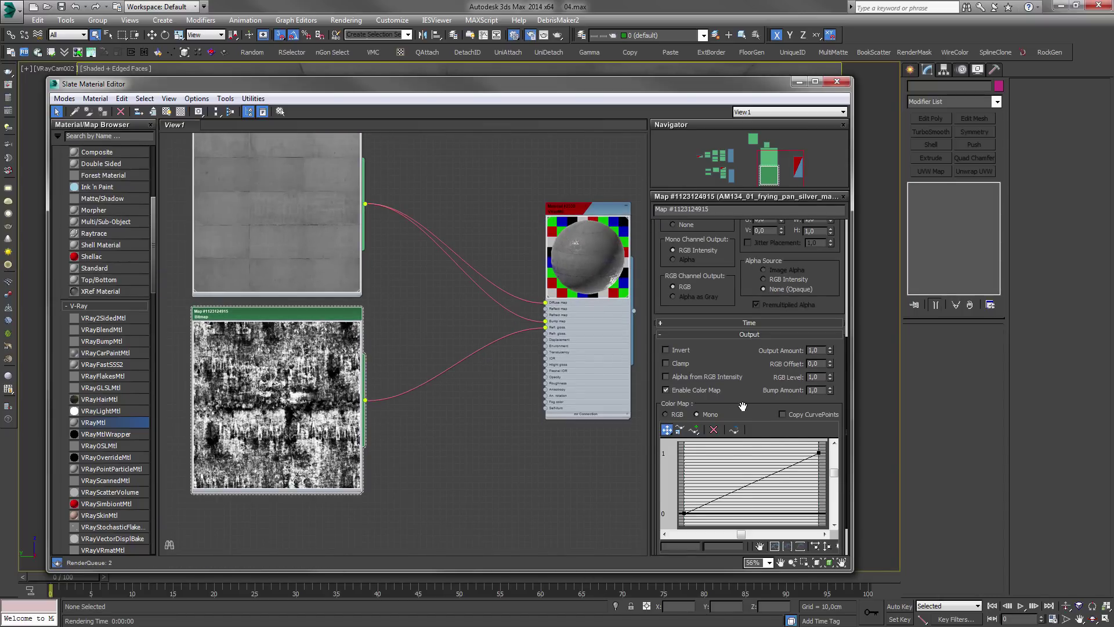
# - Set the mask bitmap's color map curve to 0,7 at its start point and 0,9 at its end point
pyautogui.click(684, 465)
pyautogui.moveTo(720, 499); pyautogui.dragTo(660, 501)
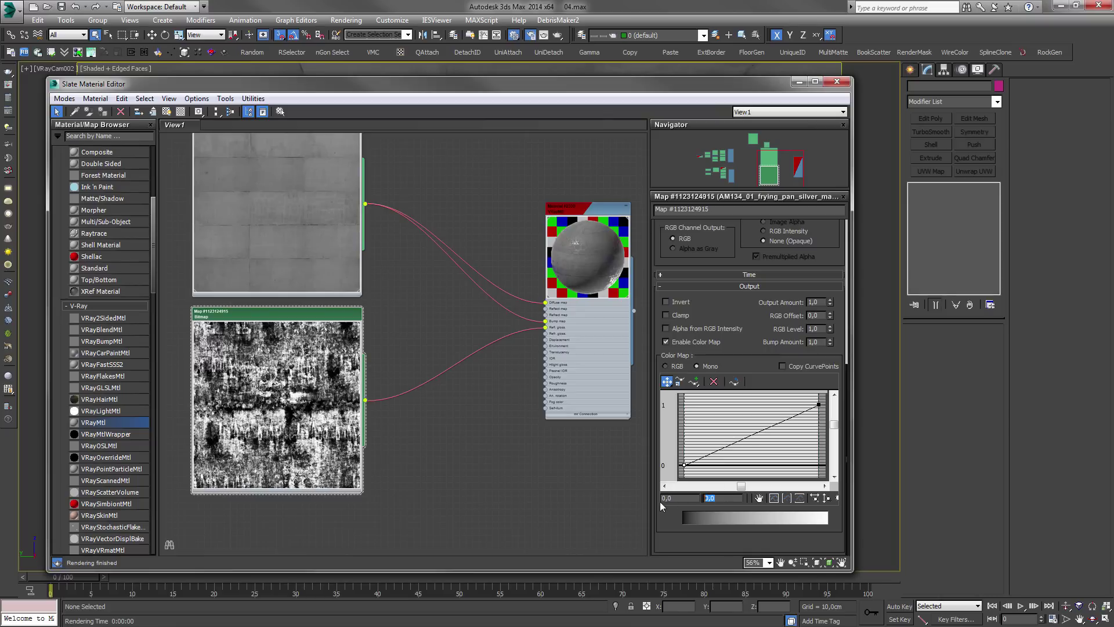
pyautogui.write('0,6')
pyautogui.press('Return')
pyautogui.write('0,7')
pyautogui.press('Return')
pyautogui.click(819, 404)
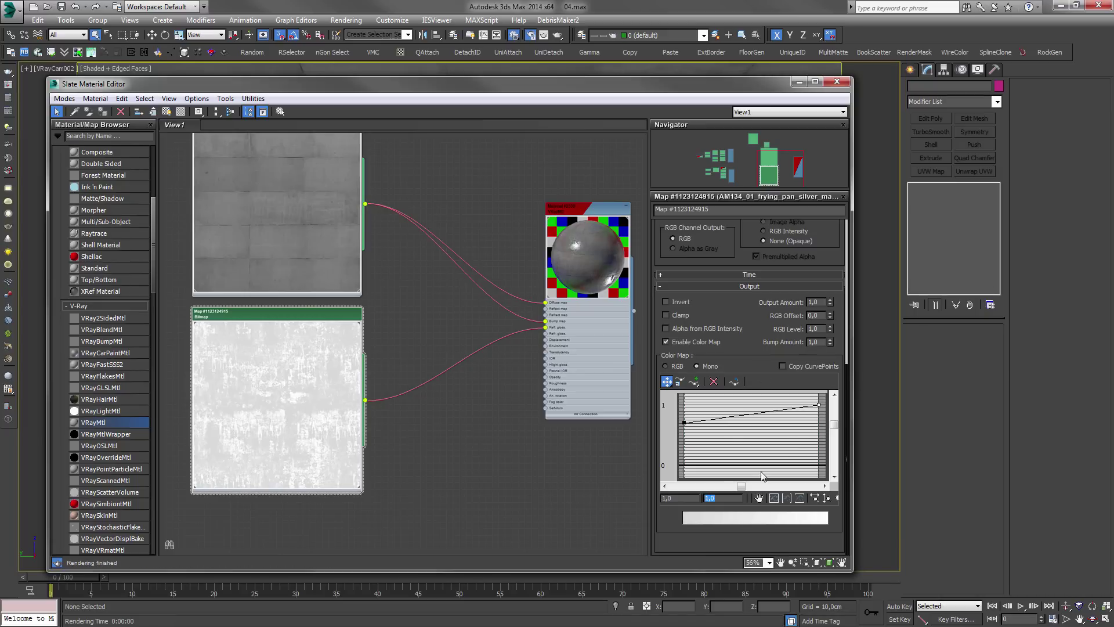
pyautogui.write('0,9')
pyautogui.press('Return')
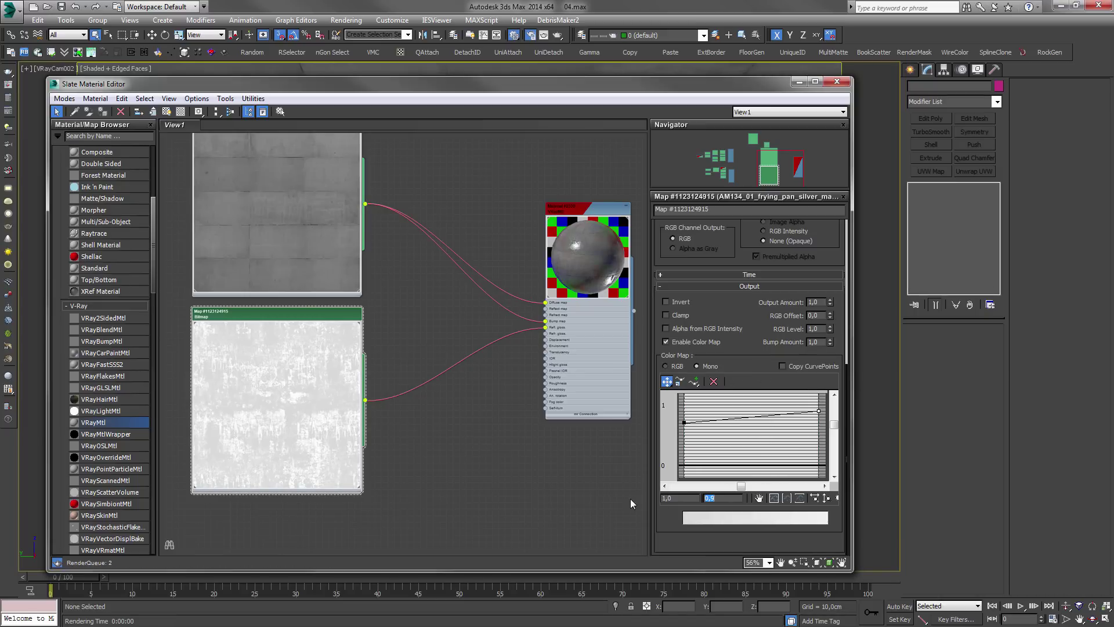
# - Set the start point of the mask bitmap's color map curve to 0,6
pyautogui.scroll(2, 567, 263)
pyautogui.click(684, 422)
pyautogui.doubleClick(737, 496)
pyautogui.write('0,6')
pyautogui.press('Return')
# - Enlarge the material node's preview, inspect the highlights on its sphere, and reposition the material editor window
pyautogui.moveTo(581, 443); pyautogui.dragTo(633, 493)
pyautogui.scroll(4, 535, 235)
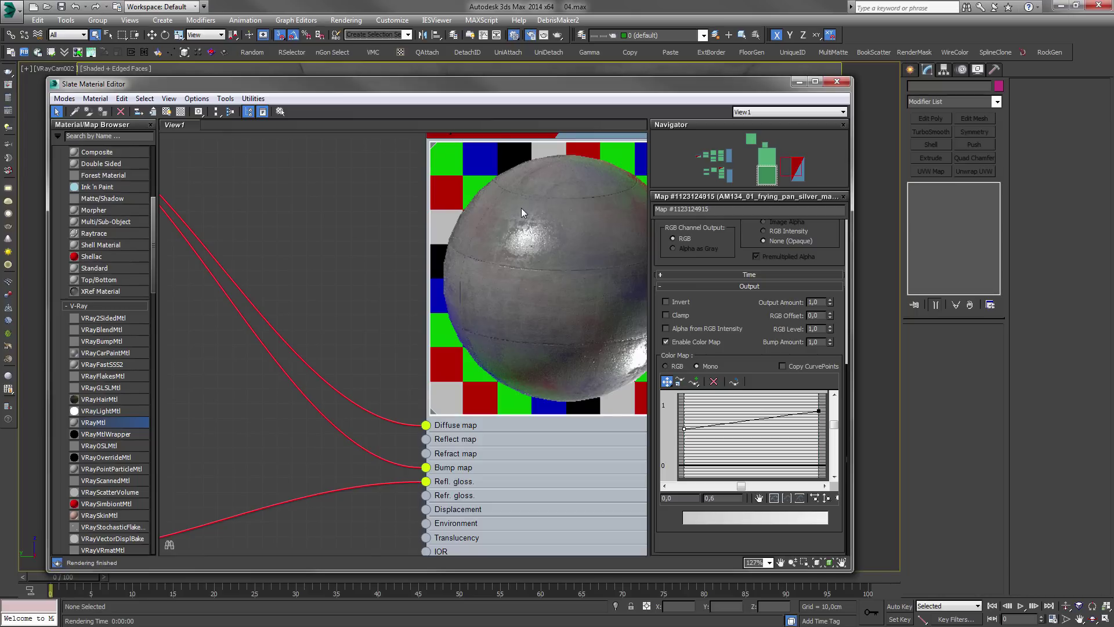
pyautogui.scroll(-9, 507, 277)
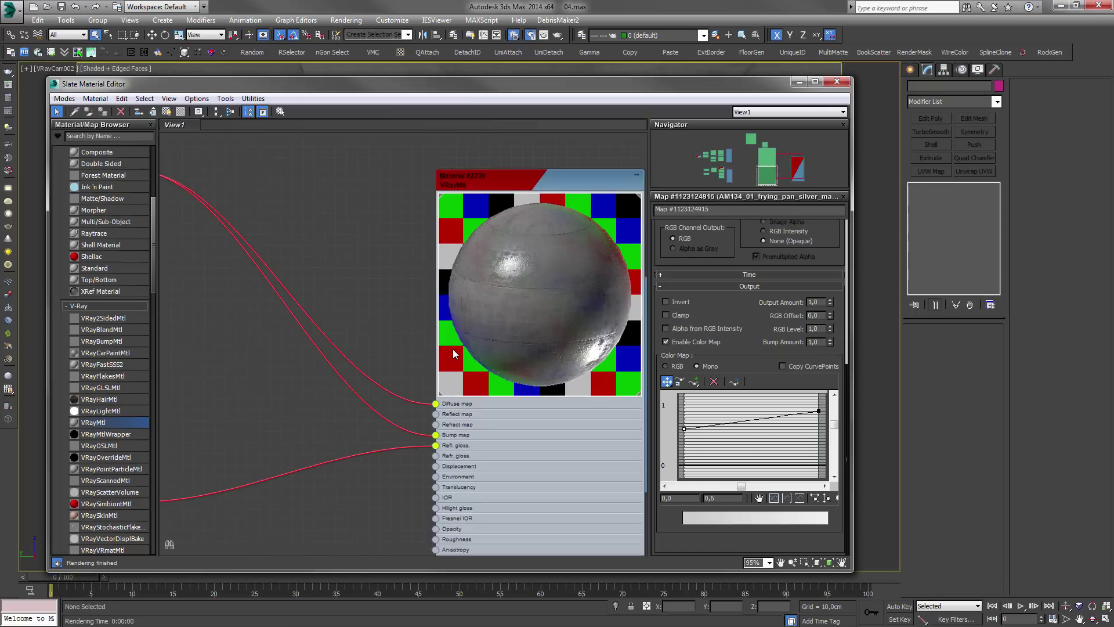
pyautogui.scroll(3, 452, 349)
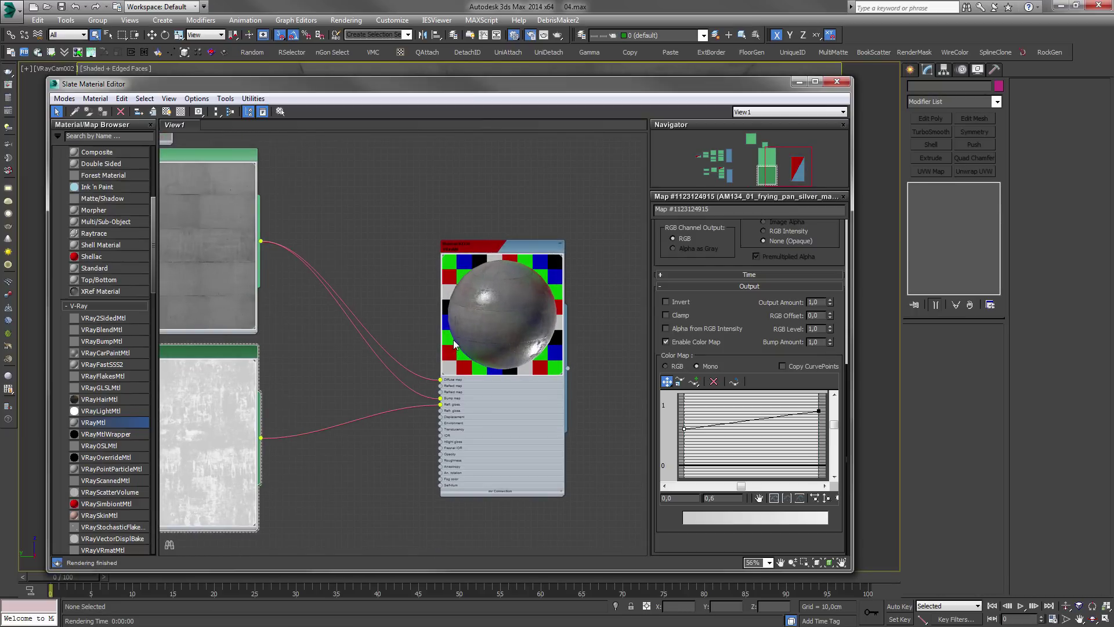
pyautogui.scroll(-4, 445, 358)
pyautogui.moveTo(333, 380); pyautogui.dragTo(381, 349, button='middle')
pyautogui.scroll(5, 381, 350)
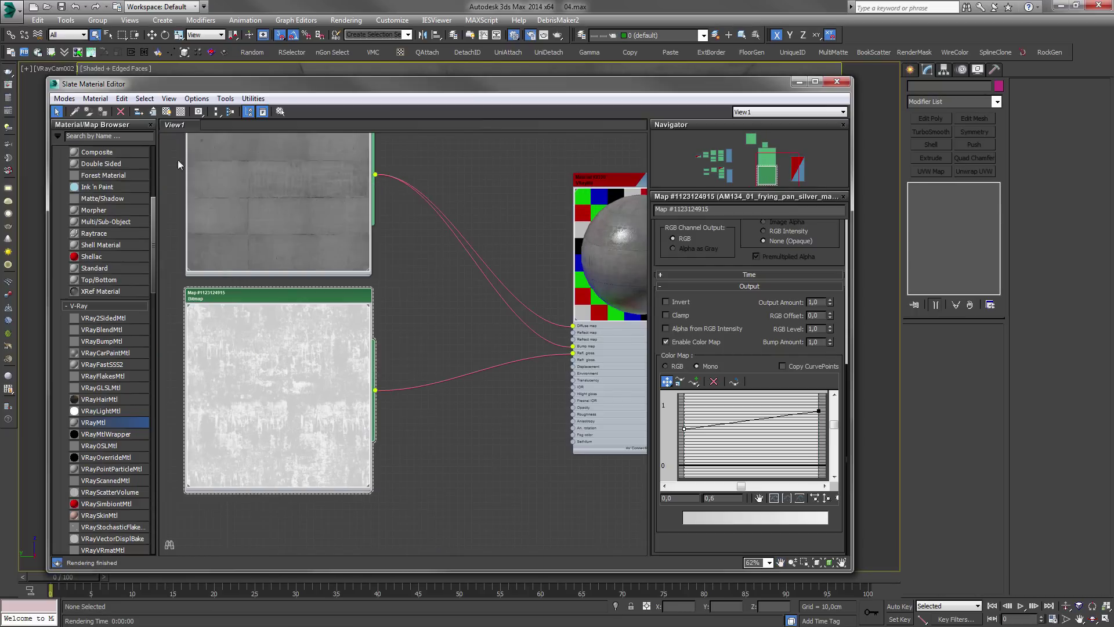
pyautogui.moveTo(313, 84); pyautogui.dragTo(366, 102)
pyautogui.click(498, 103)
pyautogui.scroll(-3, 531, 315)
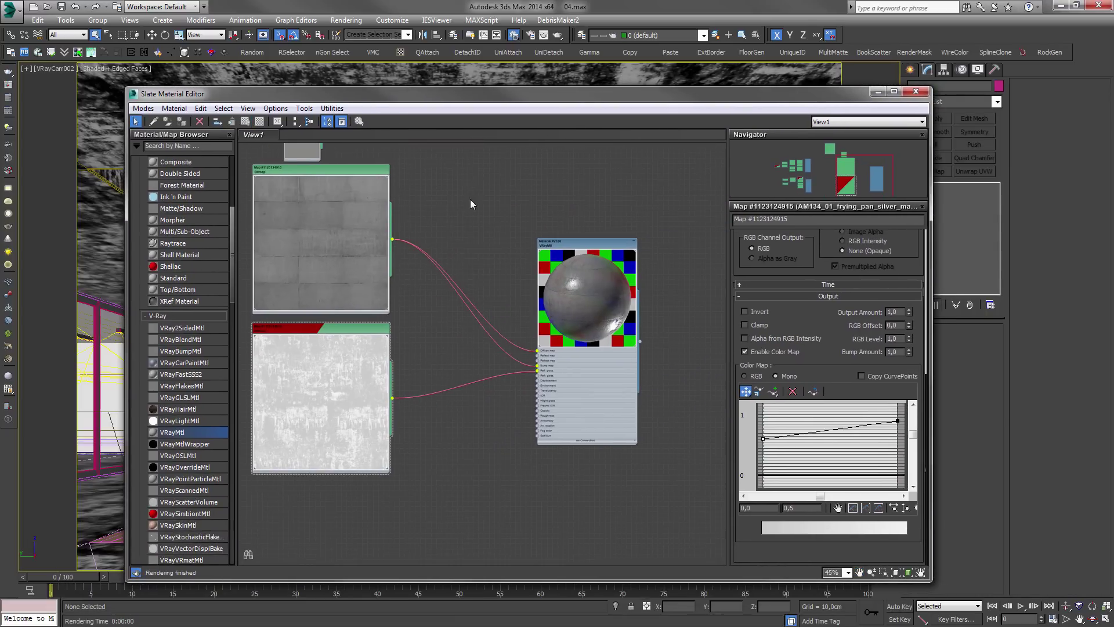
pyautogui.moveTo(470, 199); pyautogui.dragTo(473, 217, button='middle')
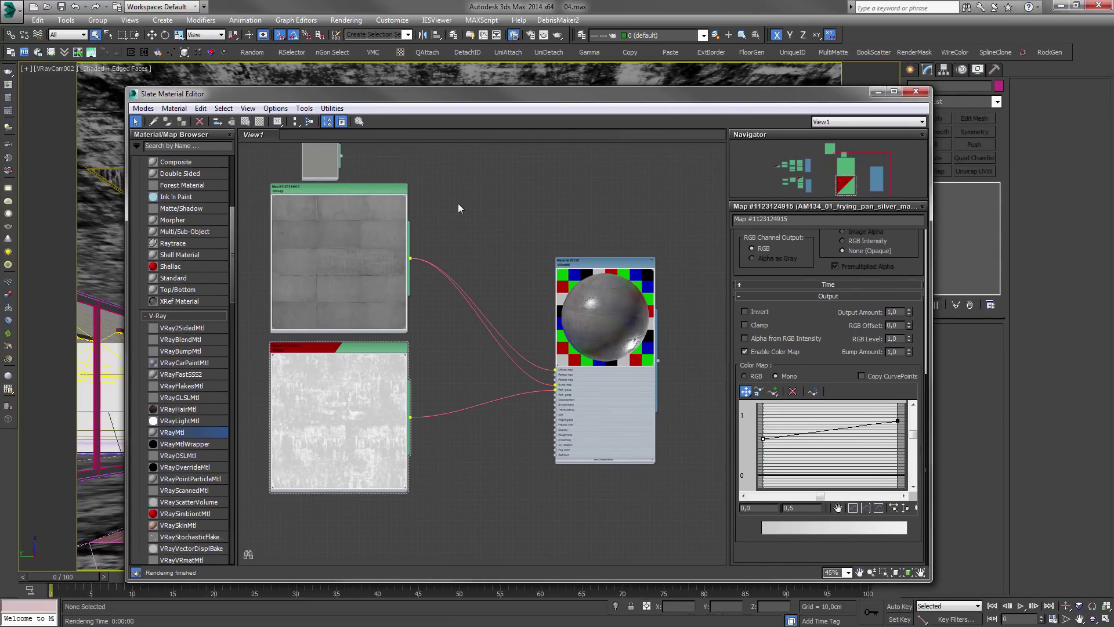
# - Render the selected region and inspect the concrete reflections on the upper wall and back corner at 200% and 400%
pyautogui.hotkey('shift', 'q')
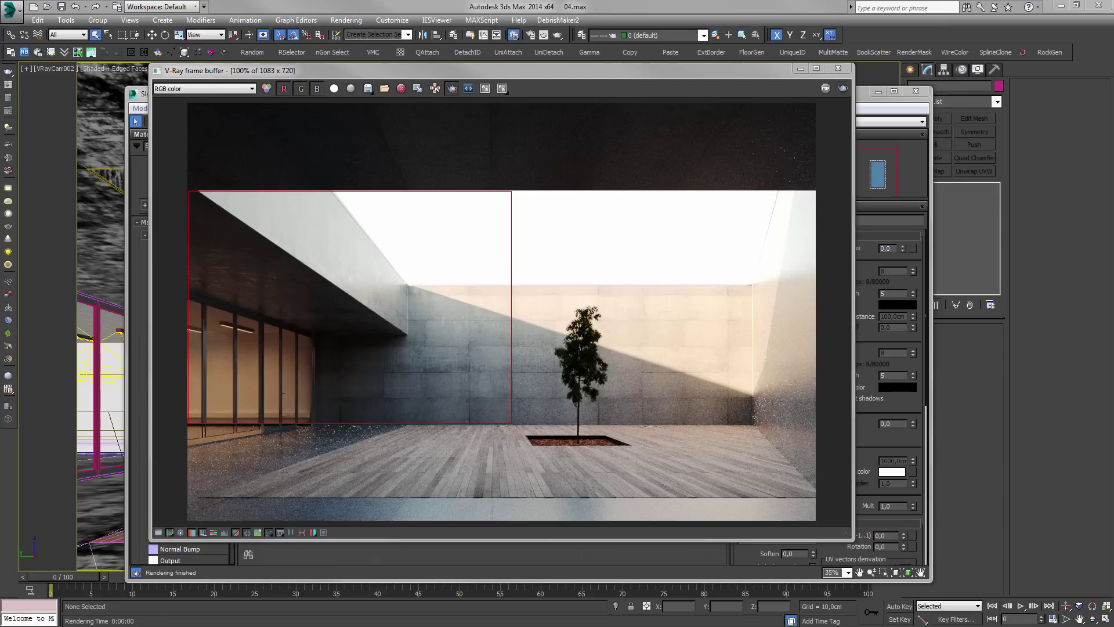
pyautogui.scroll(2, 375, 295)
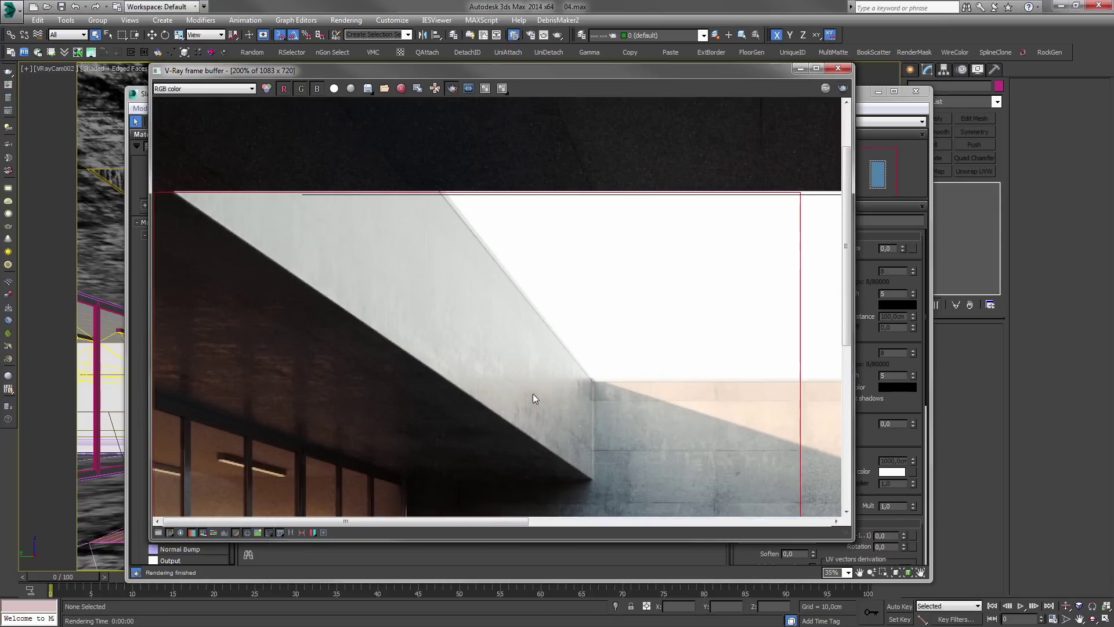
pyautogui.scroll(2, 554, 353)
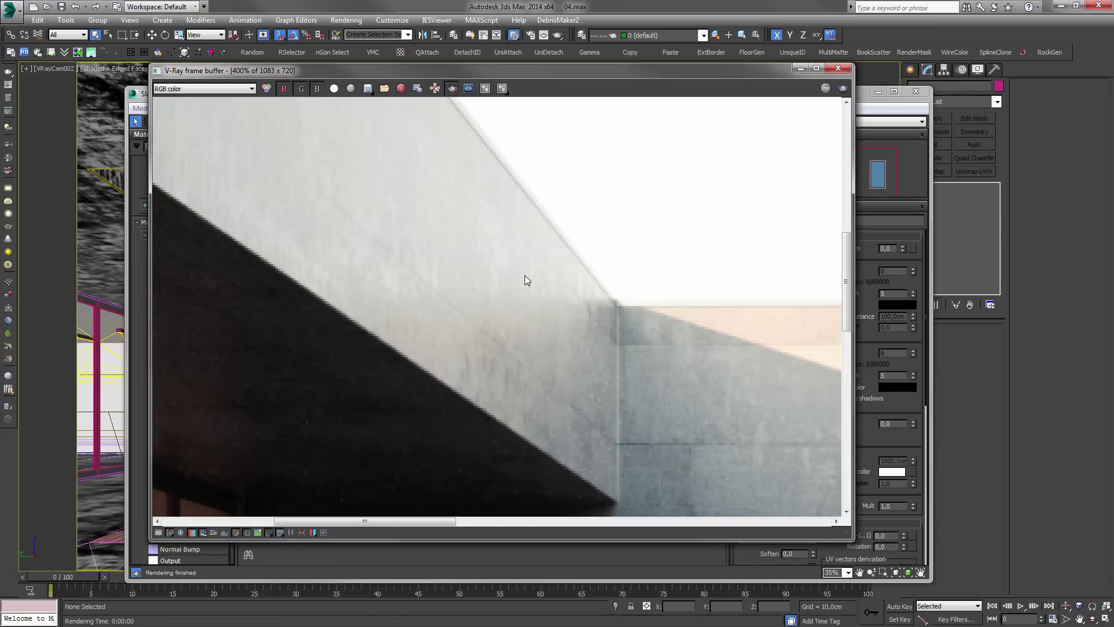
pyautogui.scroll(-2, 418, 283)
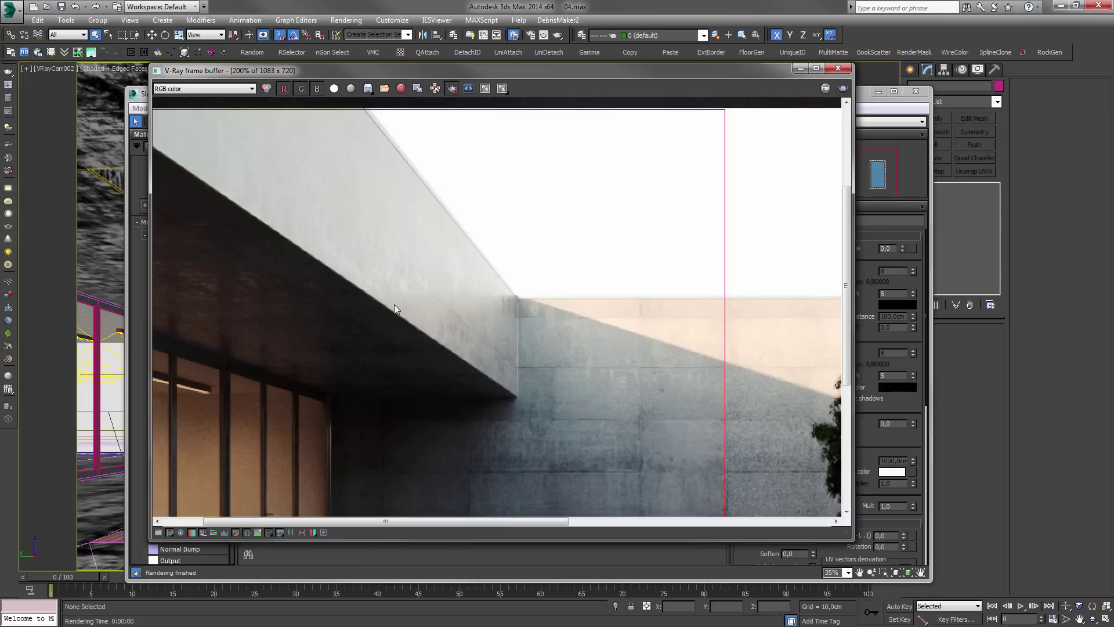
pyautogui.moveTo(485, 331); pyautogui.dragTo(555, 341, button='middle')
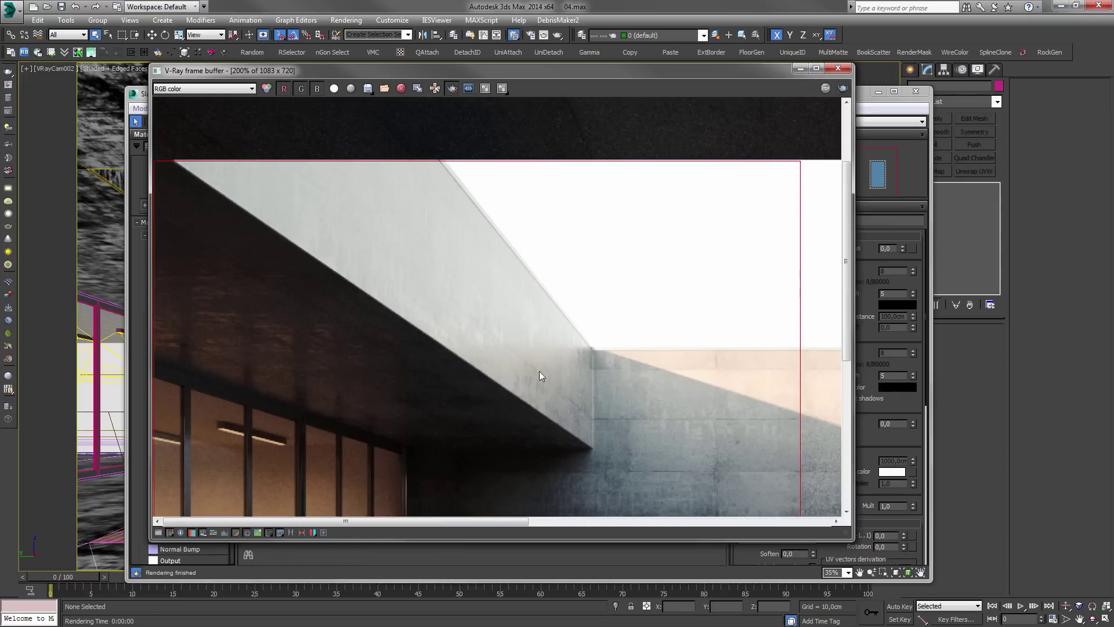
pyautogui.scroll(-2, 440, 343)
pyautogui.scroll(2, 361, 281)
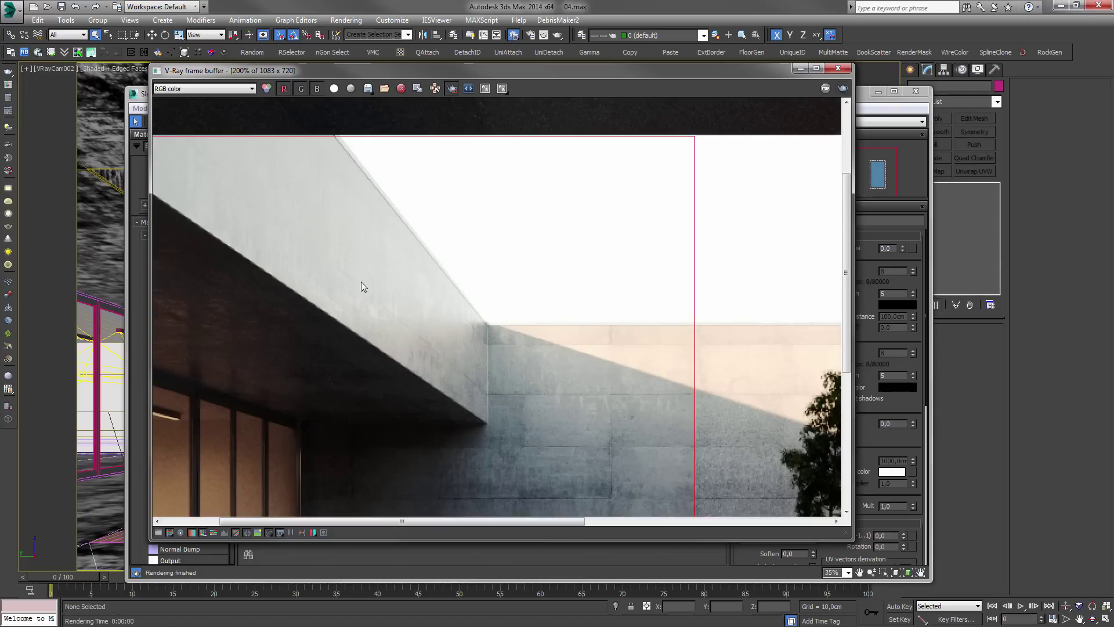
pyautogui.scroll(-2, 467, 332)
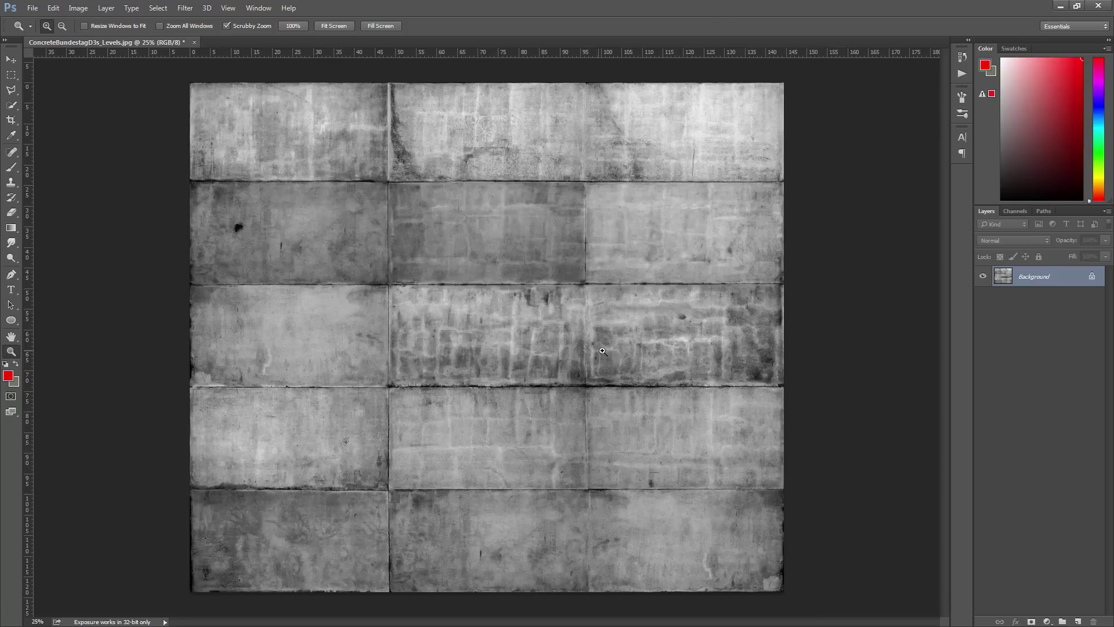
# - Switch to Photoshop, examine ConcreteBundestagD3s_Levels.jpg, and undo its contrast adjustment
pyautogui.click(603, 351)
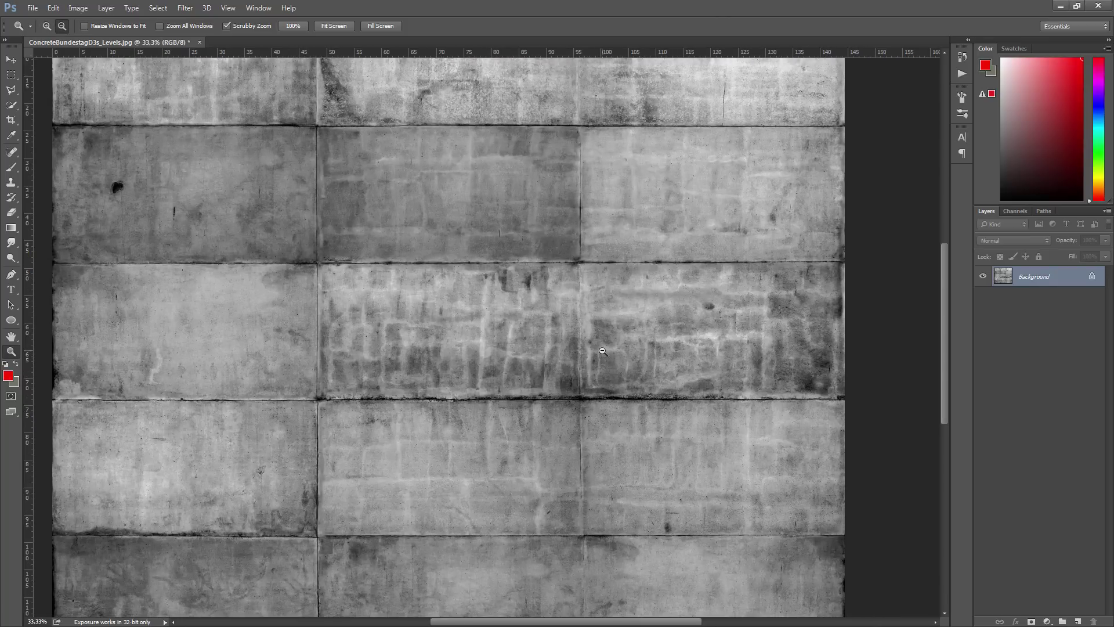
pyautogui.keyDown('alt'); pyautogui.click(603, 351); pyautogui.keyUp('alt')
pyautogui.hotkey('ctrl', 'z')
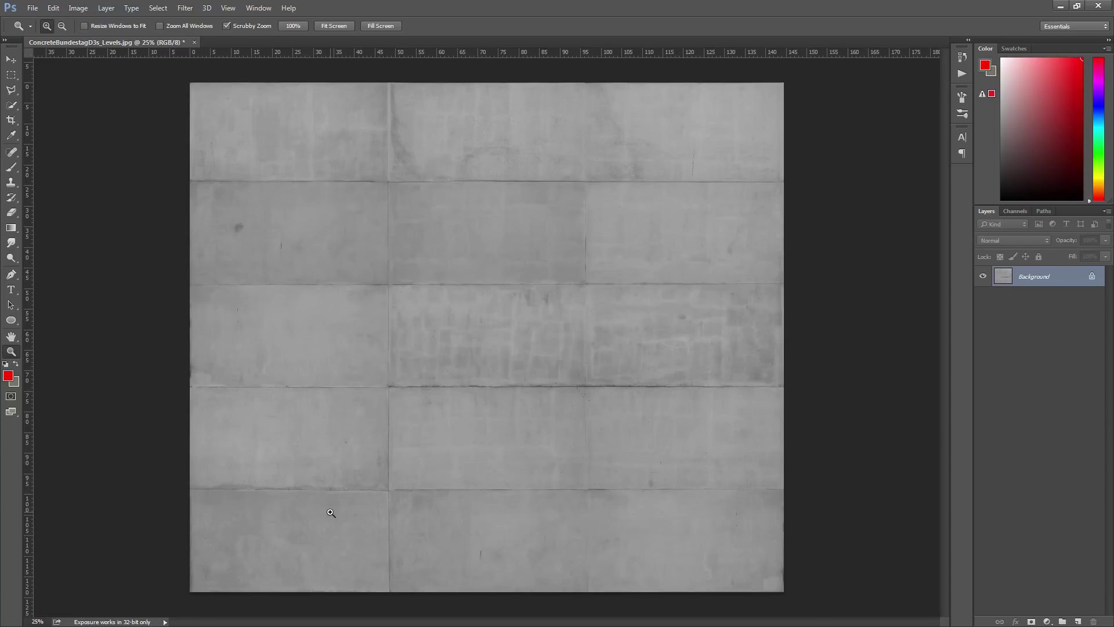
# - Place a color sampler point on the middle concrete panel, check its RGB values, and close the Info readout
pyautogui.click(11, 135)
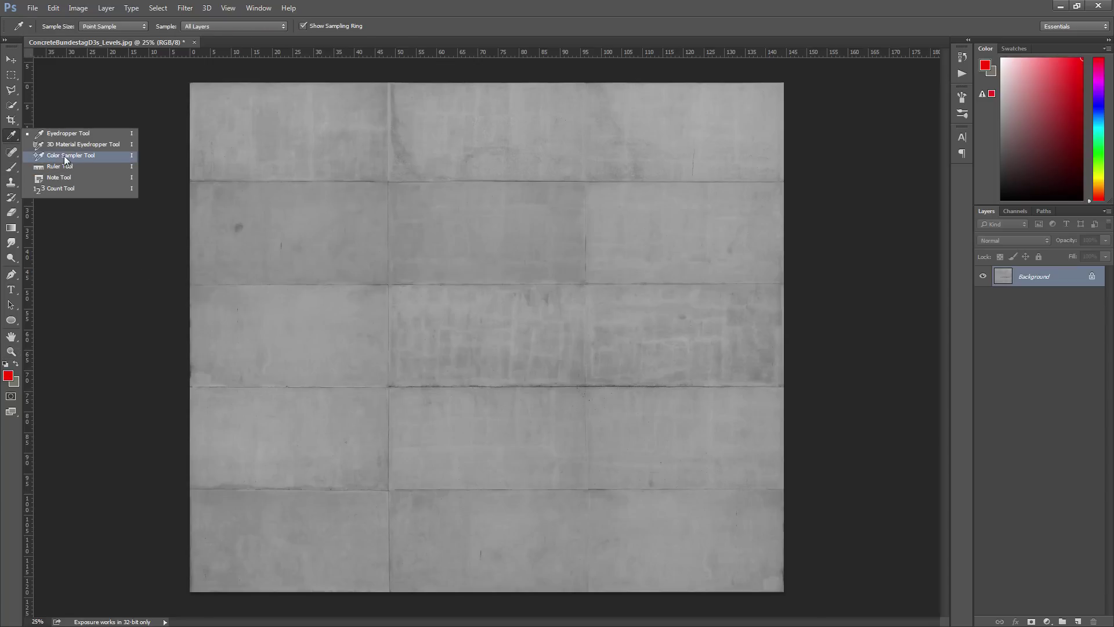
pyautogui.click(65, 158)
pyautogui.keyDown('alt'); pyautogui.scroll(2, 498, 412); pyautogui.keyUp('alt')
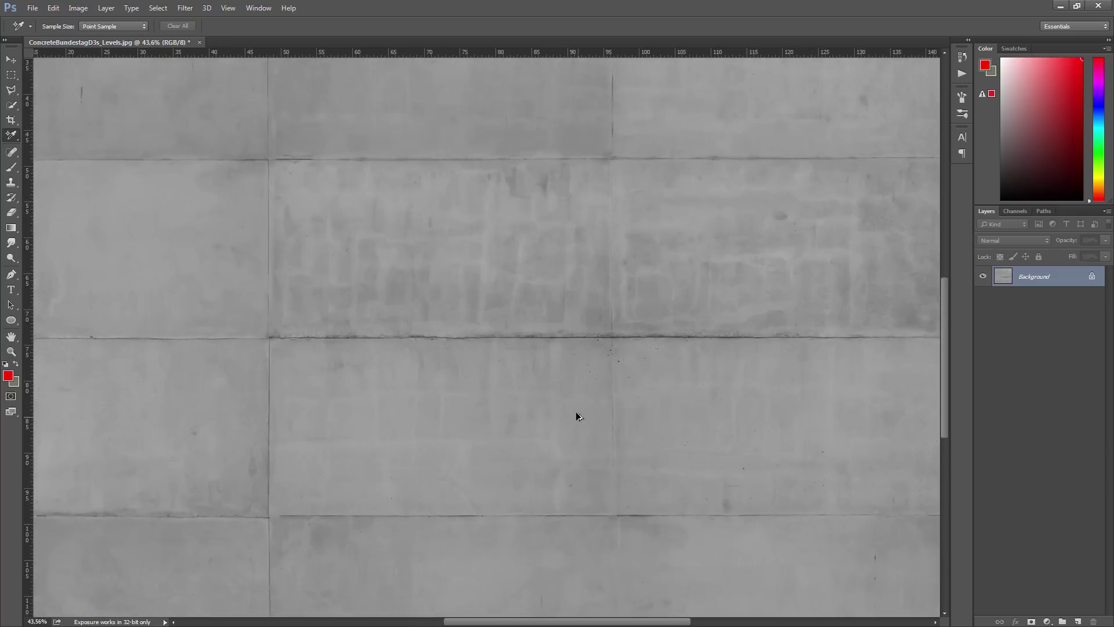
pyautogui.keyDown('alt'); pyautogui.scroll(2, 532, 224); pyautogui.keyUp('alt')
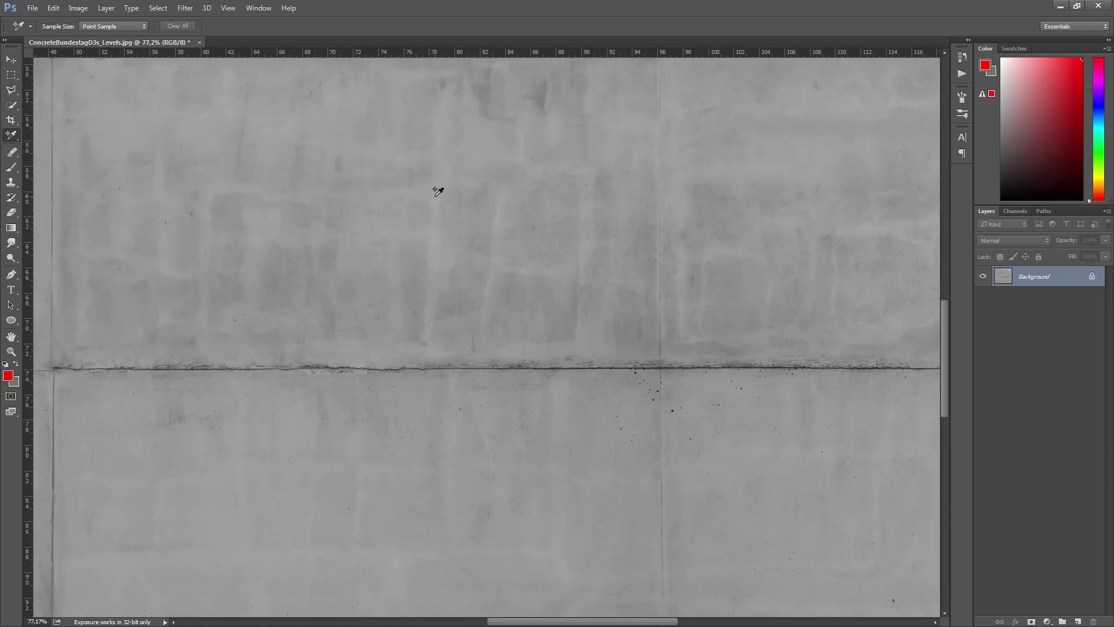
pyautogui.click(593, 348)
pyautogui.keyDown('alt'); pyautogui.scroll(-3, 520, 308); pyautogui.keyUp('alt')
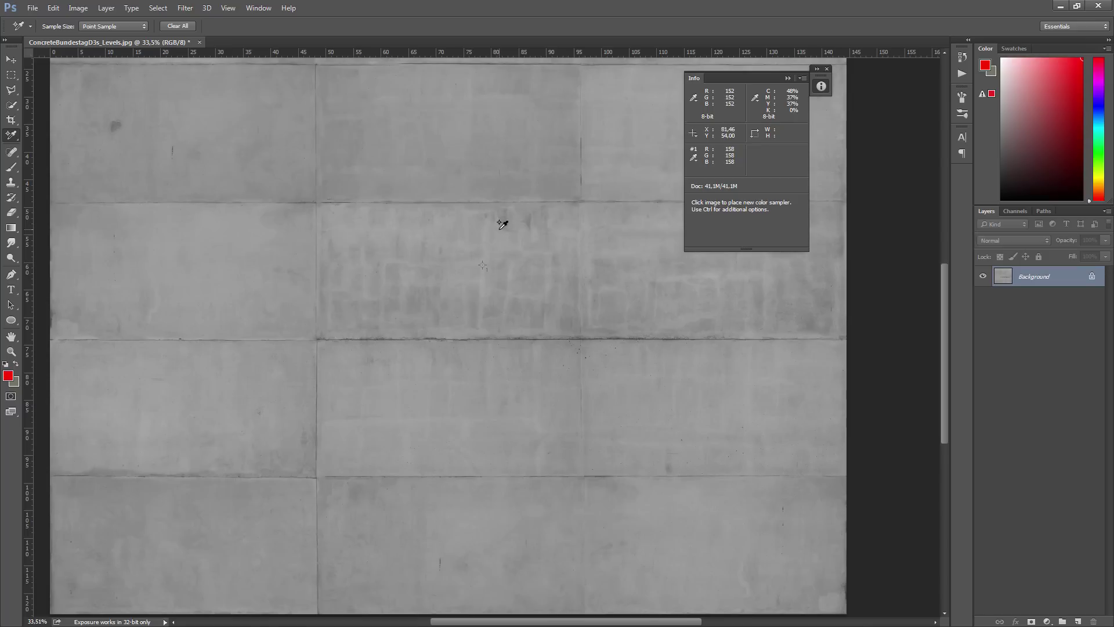
pyautogui.keyDown('alt'); pyautogui.scroll(-2, 502, 224); pyautogui.keyUp('alt')
pyautogui.click(787, 78)
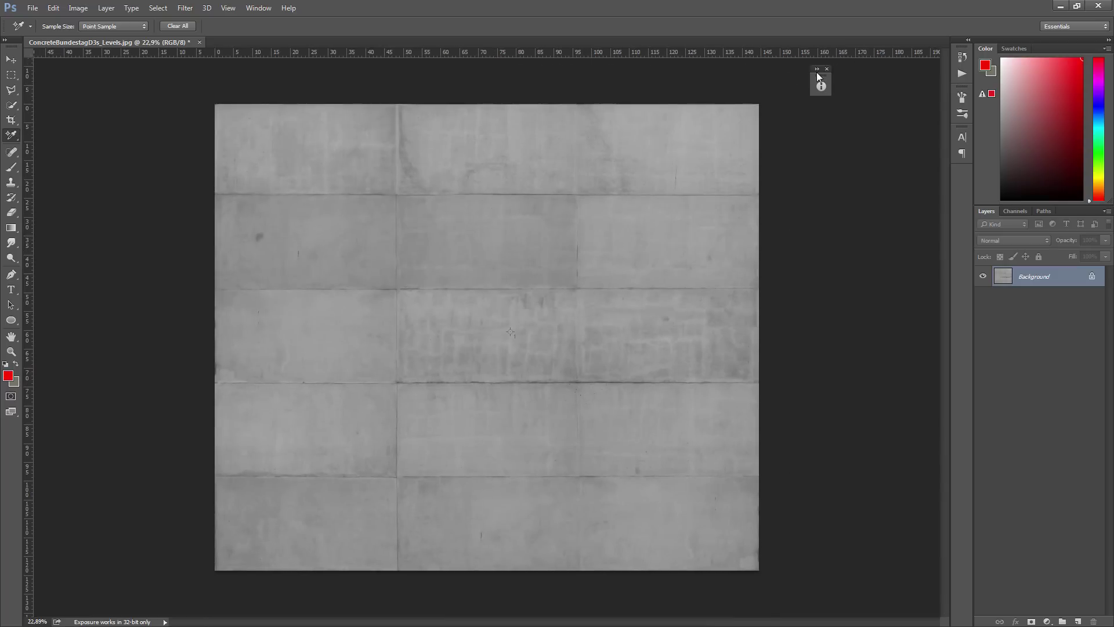
pyautogui.click(817, 69)
pyautogui.click(929, 69)
pyautogui.hotkey('ctrl', 'l')
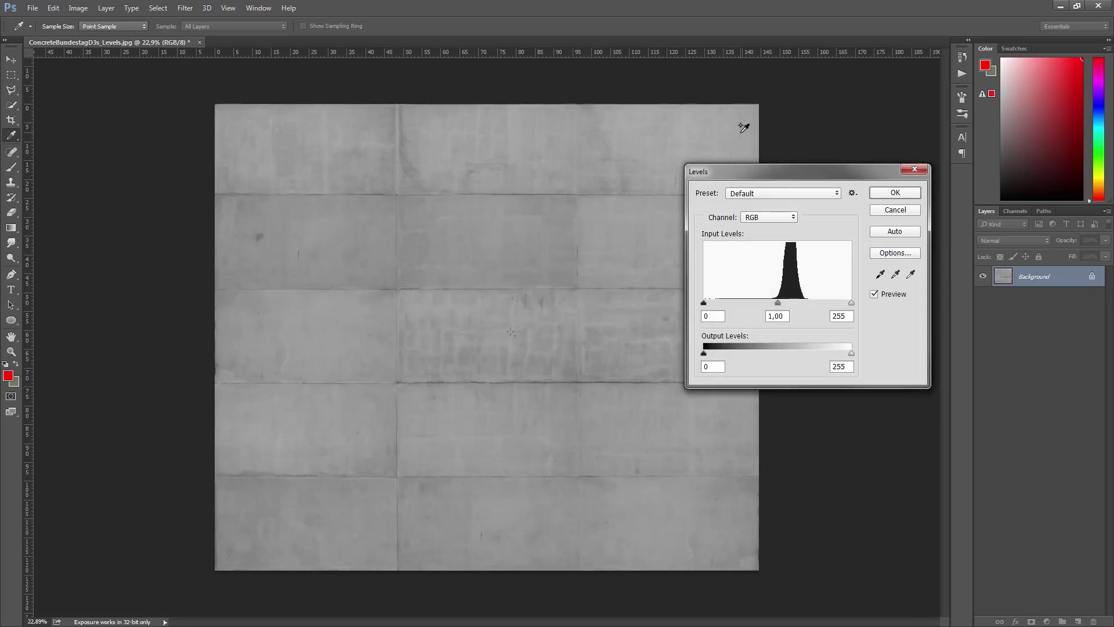
pyautogui.moveTo(704, 303); pyautogui.dragTo(770, 303)
pyautogui.moveTo(851, 302); pyautogui.dragTo(774, 302)
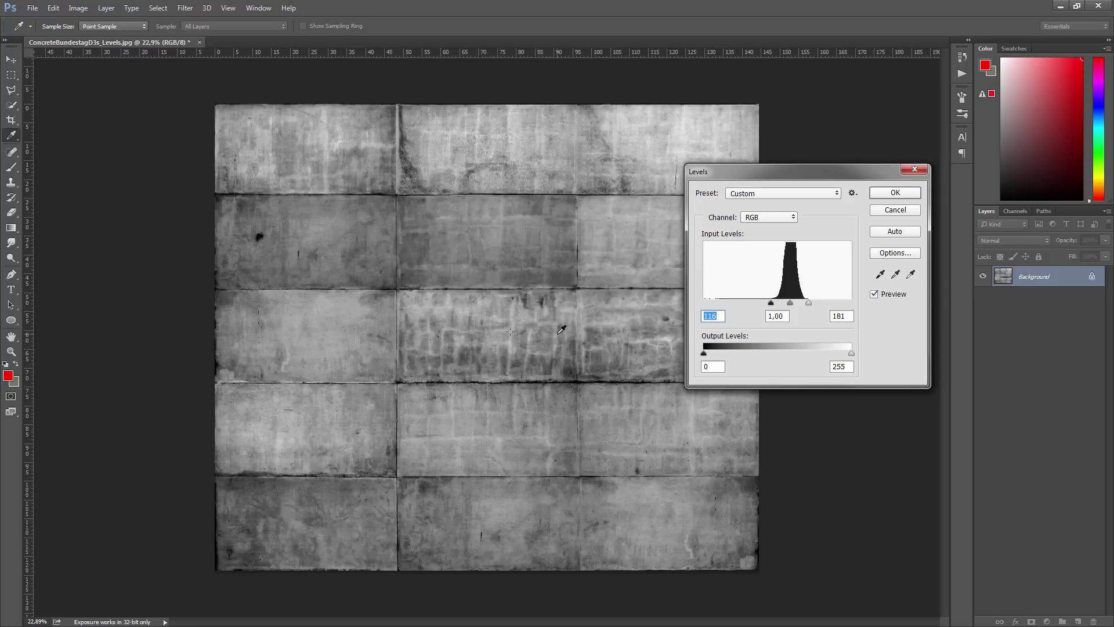
pyautogui.moveTo(809, 302); pyautogui.dragTo(805, 302)
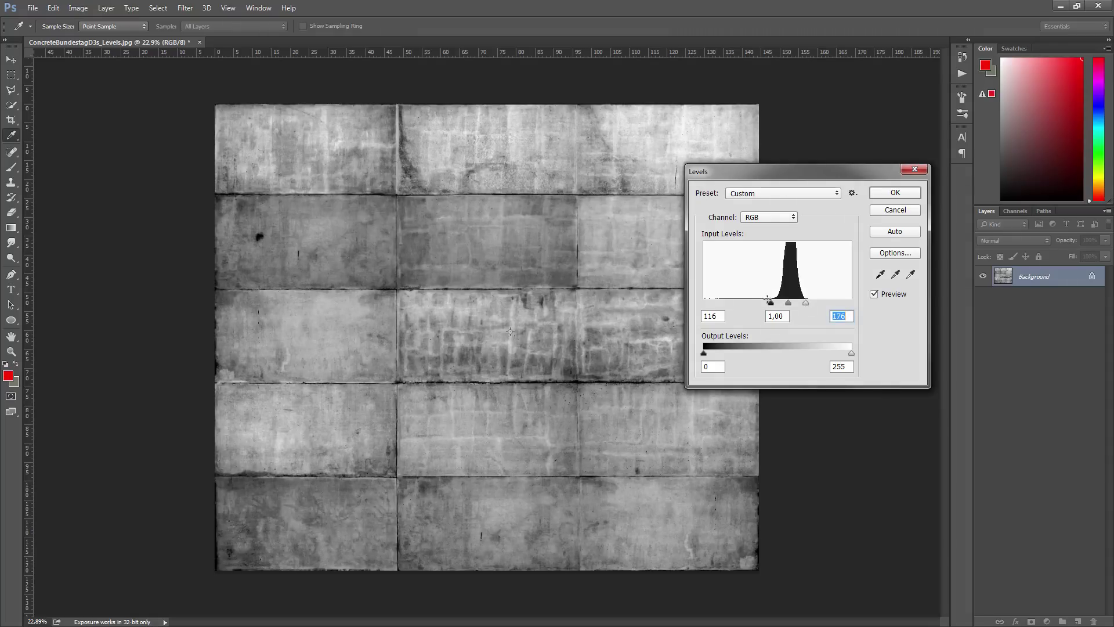
pyautogui.moveTo(770, 303); pyautogui.dragTo(773, 305)
pyautogui.click(915, 170)
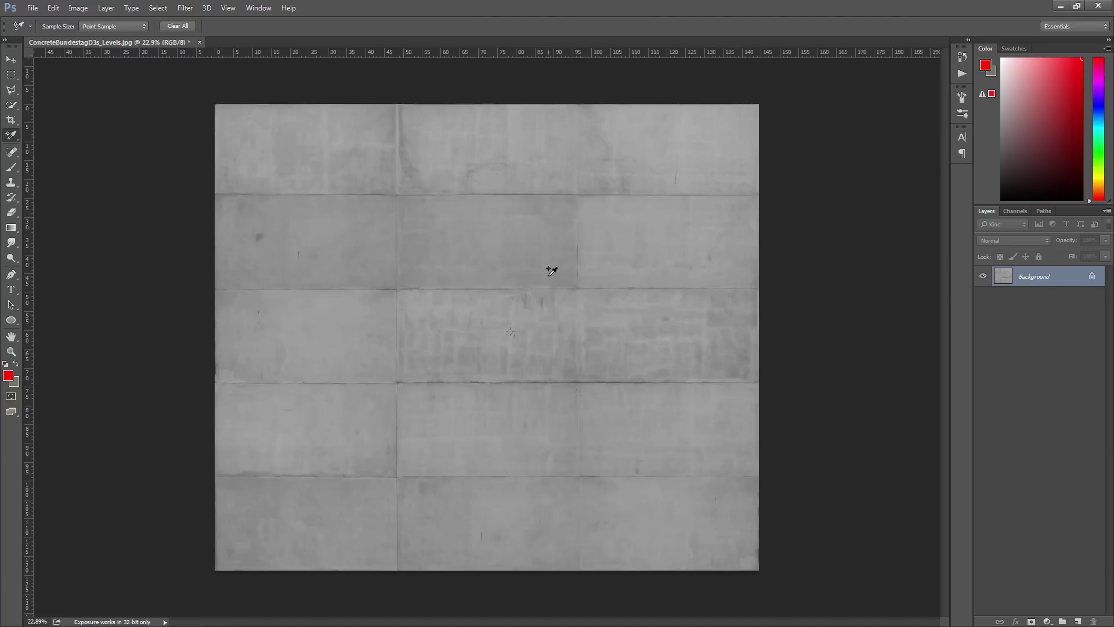
# - Apply a Levels adjustment to the concrete texture with input black at 116 and input white at 179
pyautogui.hotkey('ctrl', 'l')
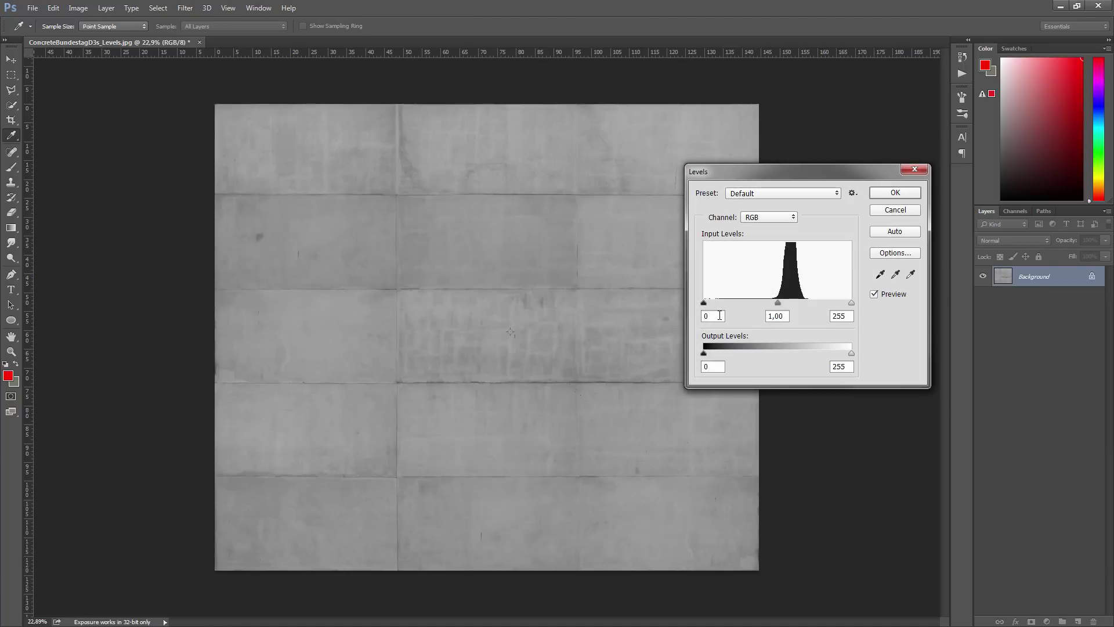
pyautogui.moveTo(703, 302); pyautogui.dragTo(771, 304)
pyautogui.moveTo(852, 303); pyautogui.dragTo(808, 306)
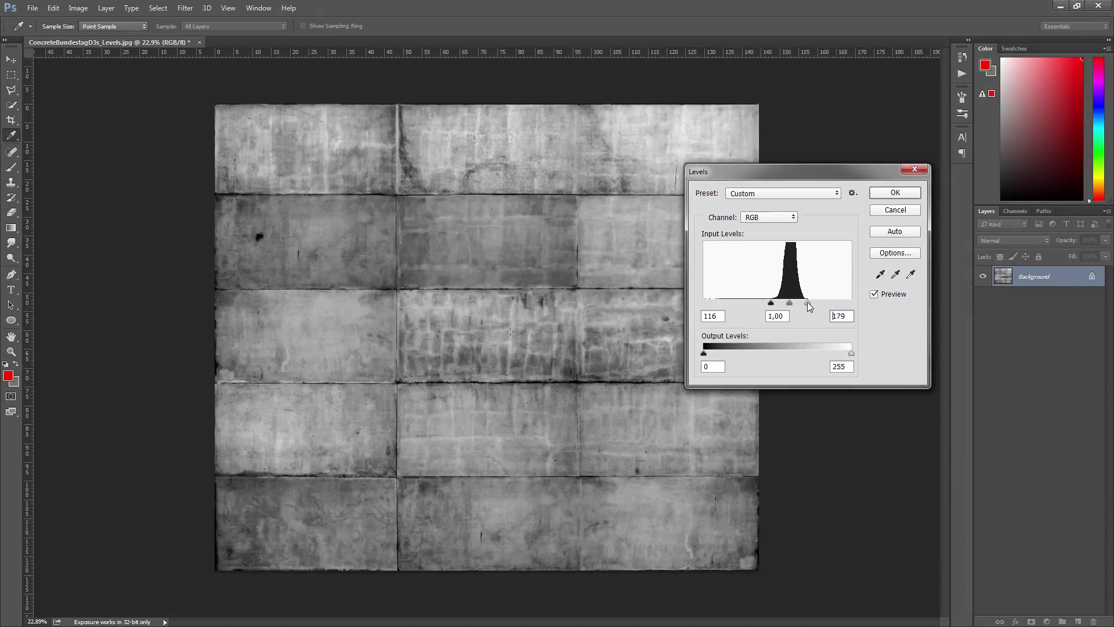
pyautogui.click(879, 195)
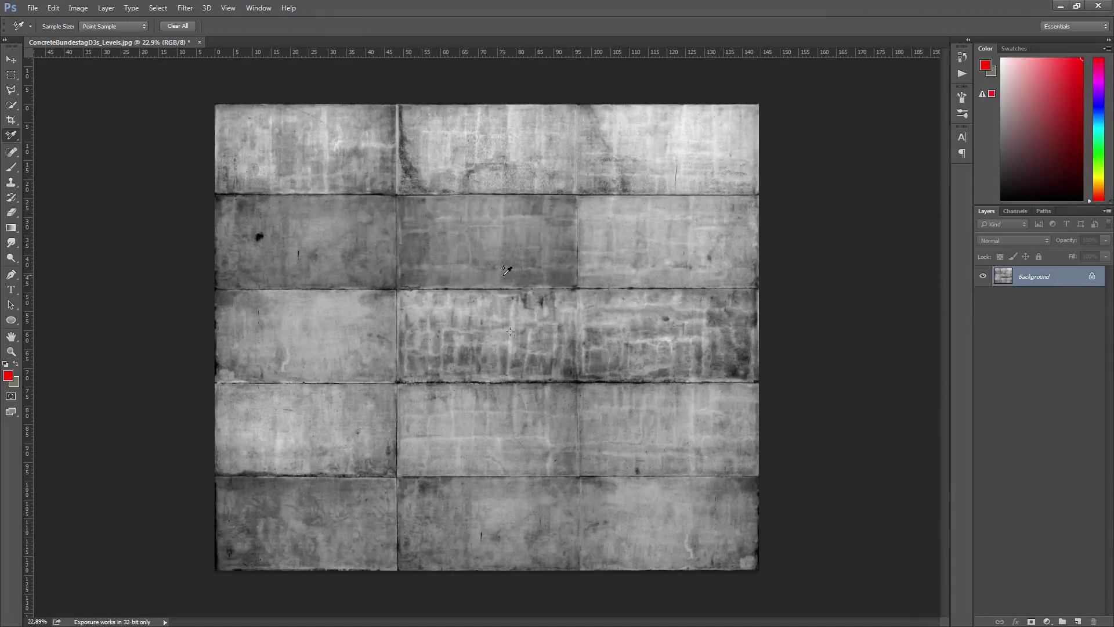
# - Switch back to 3ds Max, close the frame buffer, and add ConcreteBundestagD3s_Levels.jpg as a bitmap node in the Slate Material Editor
pyautogui.hotkey('ctrl', 'l')
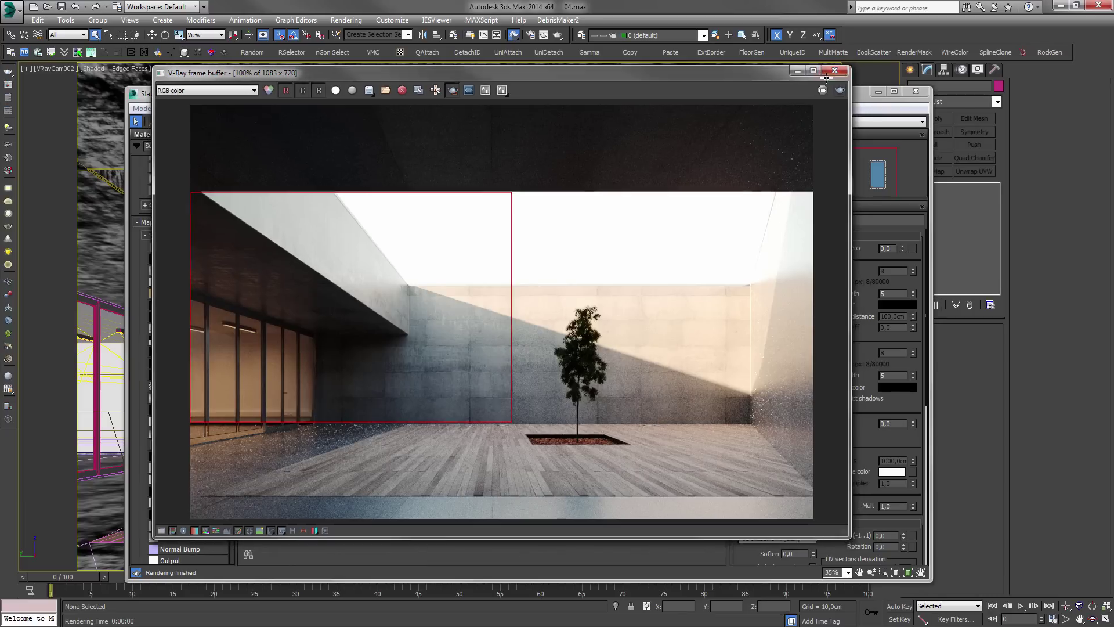
pyautogui.click(832, 74)
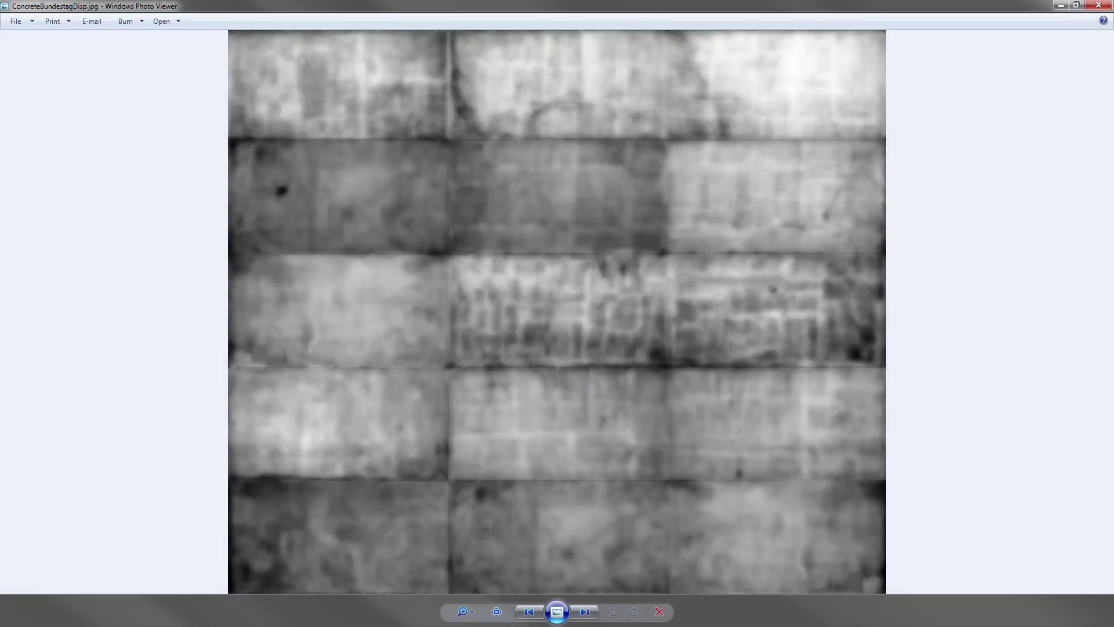
pyautogui.click(1100, 6)
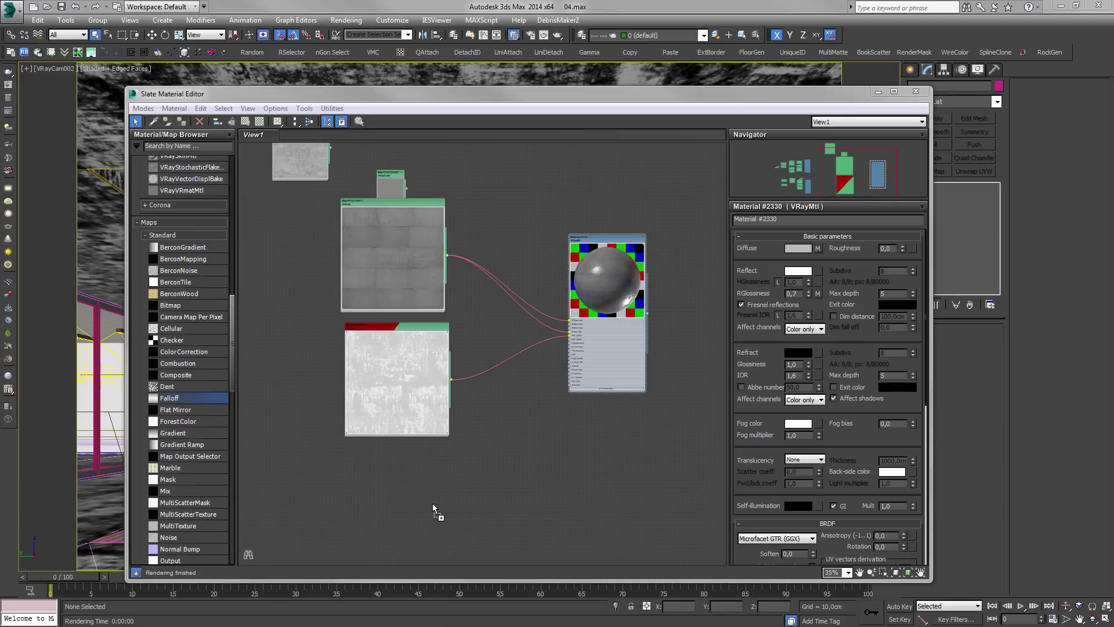
pyautogui.moveTo(430, 504); pyautogui.dragTo(273, 299)
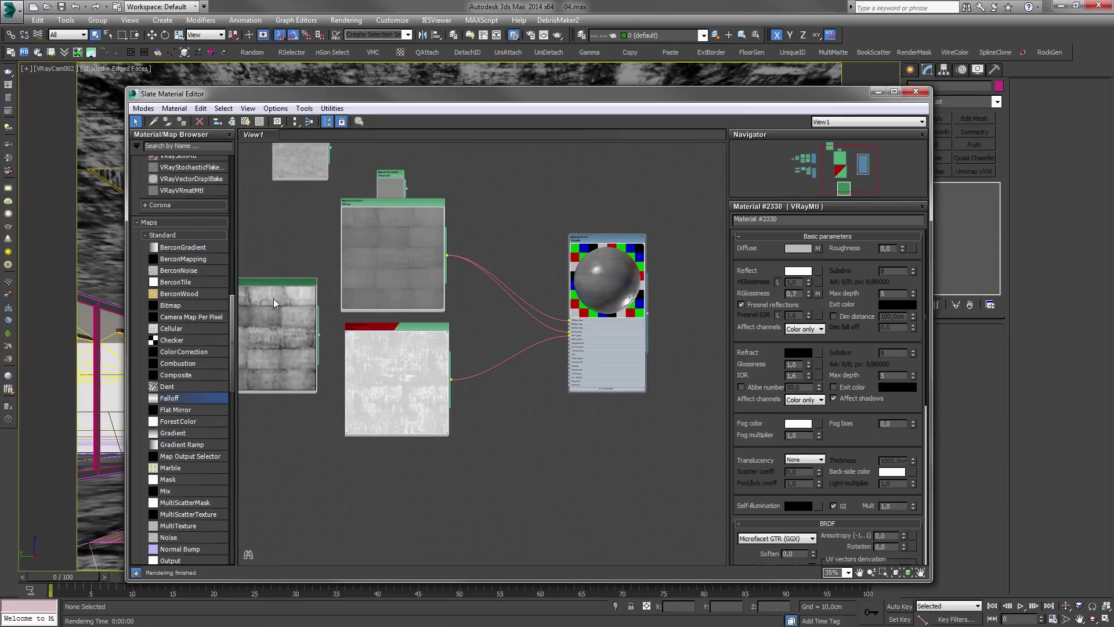
# - Place the new concrete bitmap node between the diffuse and glossiness maps and connect it to the material's Reflect map
pyautogui.moveTo(389, 372); pyautogui.dragTo(425, 518)
pyautogui.moveTo(296, 340); pyautogui.dragTo(451, 391)
pyautogui.scroll(2, 531, 373)
pyautogui.scroll(1, 422, 330)
pyautogui.moveTo(418, 310); pyautogui.dragTo(496, 322)
pyautogui.scroll(1, 575, 333)
pyautogui.scroll(1, 579, 341)
pyautogui.moveTo(532, 342); pyautogui.dragTo(473, 352, button='middle')
pyautogui.scroll(-4, 391, 310)
pyautogui.moveTo(555, 208); pyautogui.dragTo(568, 307)
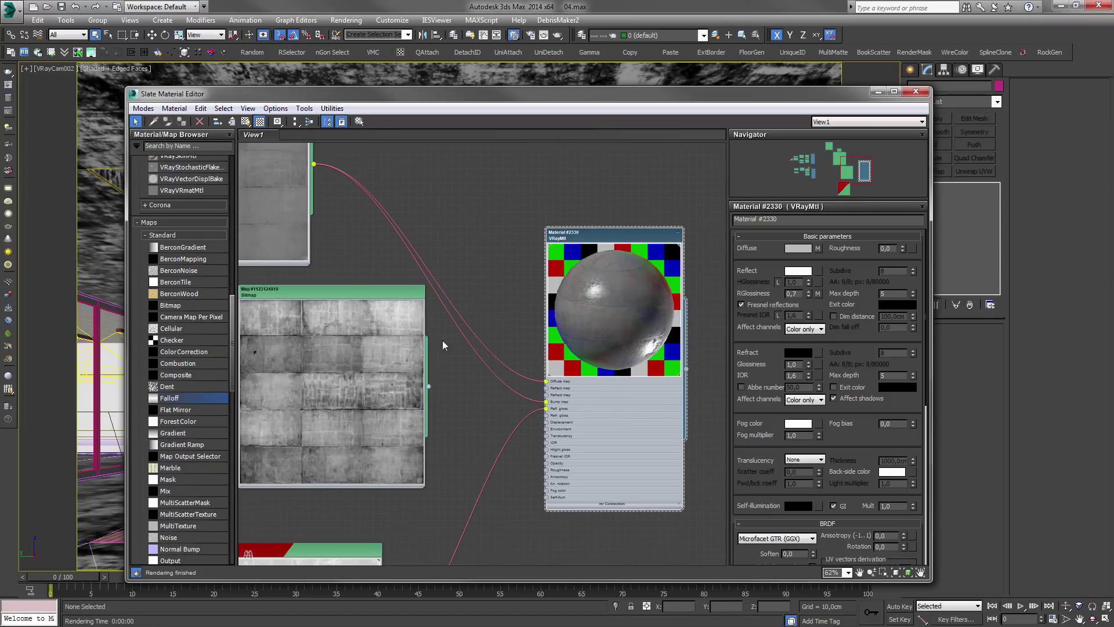
pyautogui.moveTo(428, 386); pyautogui.dragTo(547, 388)
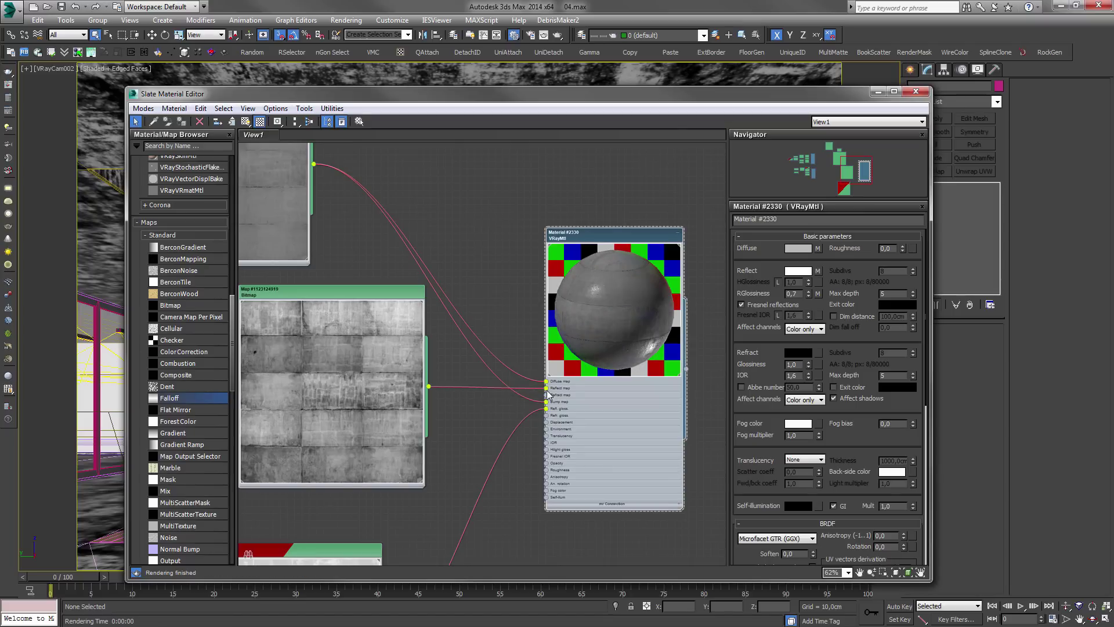
# - Align the reflection bitmap and the glossiness mask nodes beneath the diffuse map, and open the mask's parameters
pyautogui.moveTo(390, 358); pyautogui.dragTo(488, 316, button='middle')
pyautogui.scroll(1, 488, 316)
pyautogui.moveTo(420, 246); pyautogui.dragTo(363, 248)
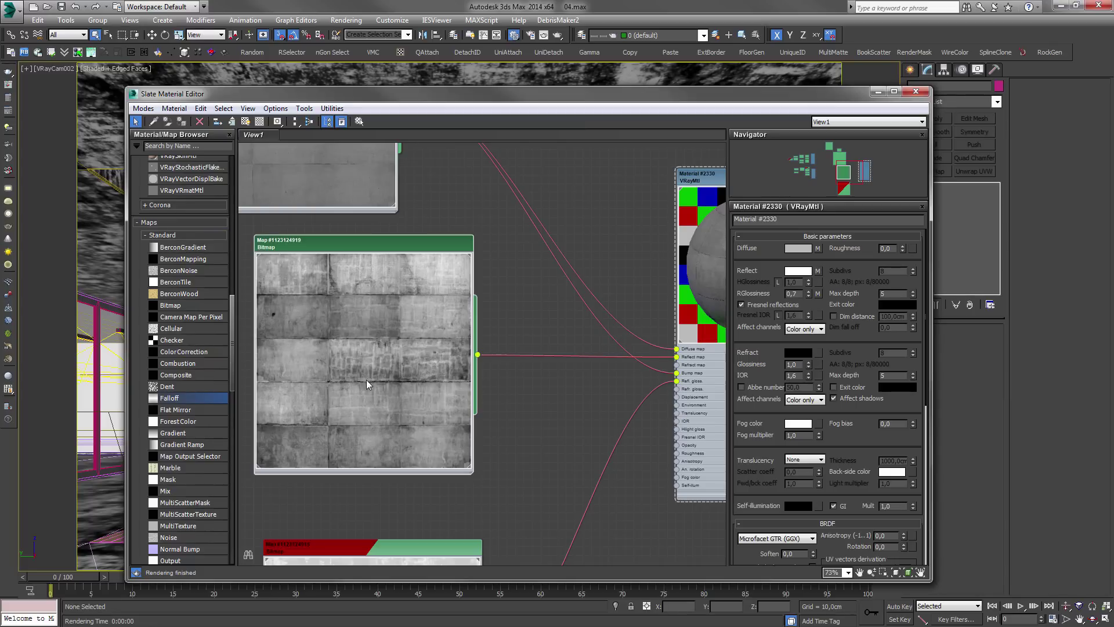
pyautogui.scroll(-3, 423, 379)
pyautogui.moveTo(393, 309); pyautogui.dragTo(378, 303)
pyautogui.doubleClick(406, 485)
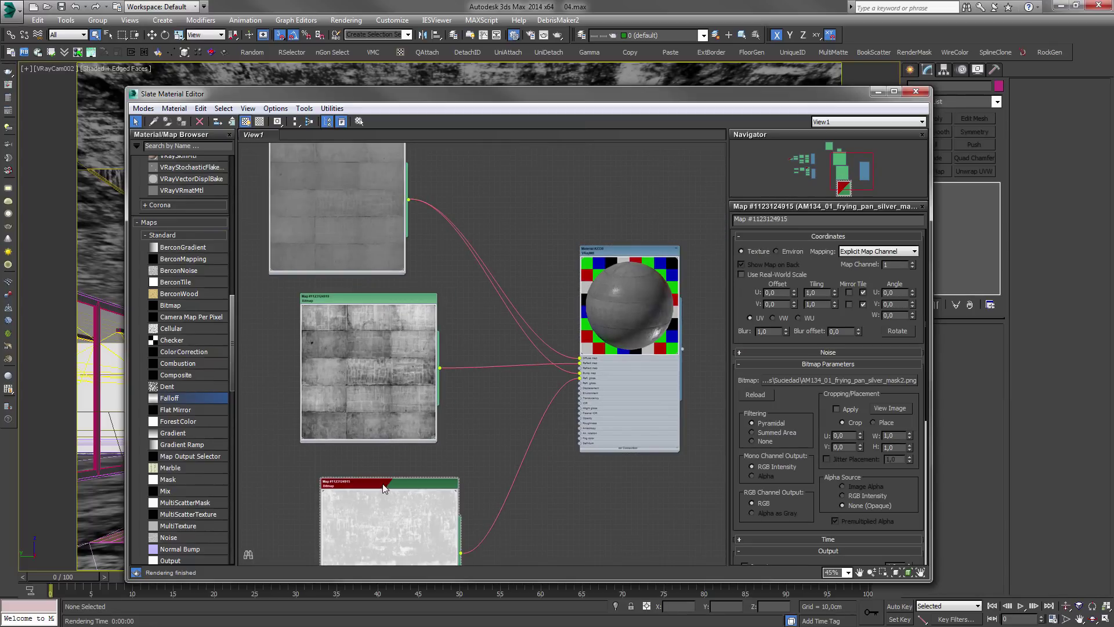
pyautogui.moveTo(377, 485); pyautogui.dragTo(351, 484)
pyautogui.moveTo(369, 381); pyautogui.dragTo(348, 387)
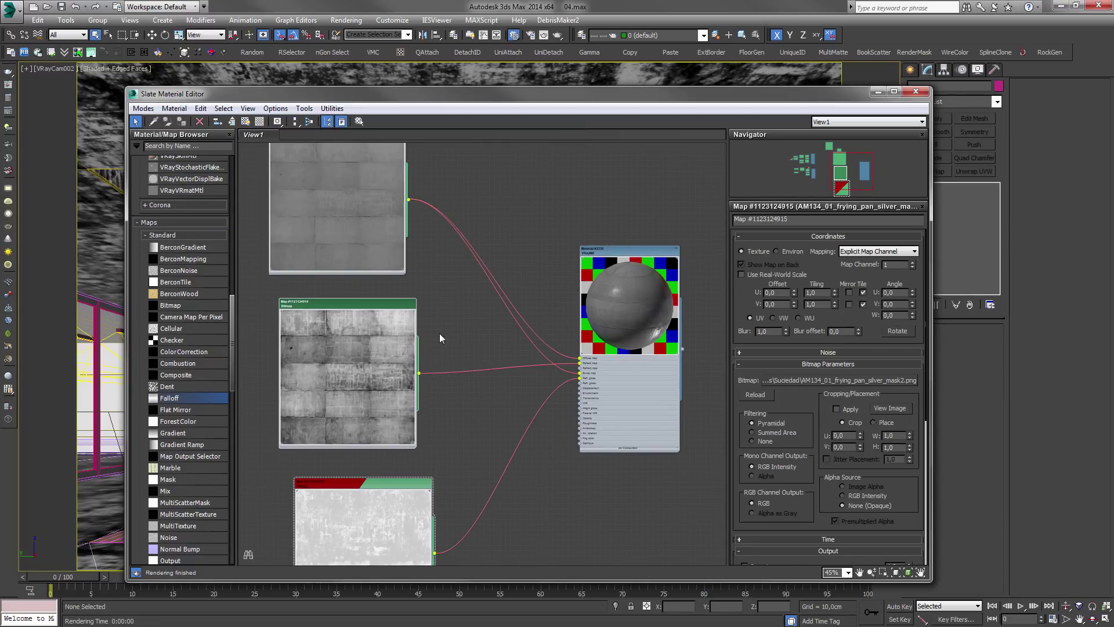
# - Turn off Fresnel reflections on the V-Ray material and connect a new Falloff map to its Reflect map
pyautogui.doubleClick(617, 249)
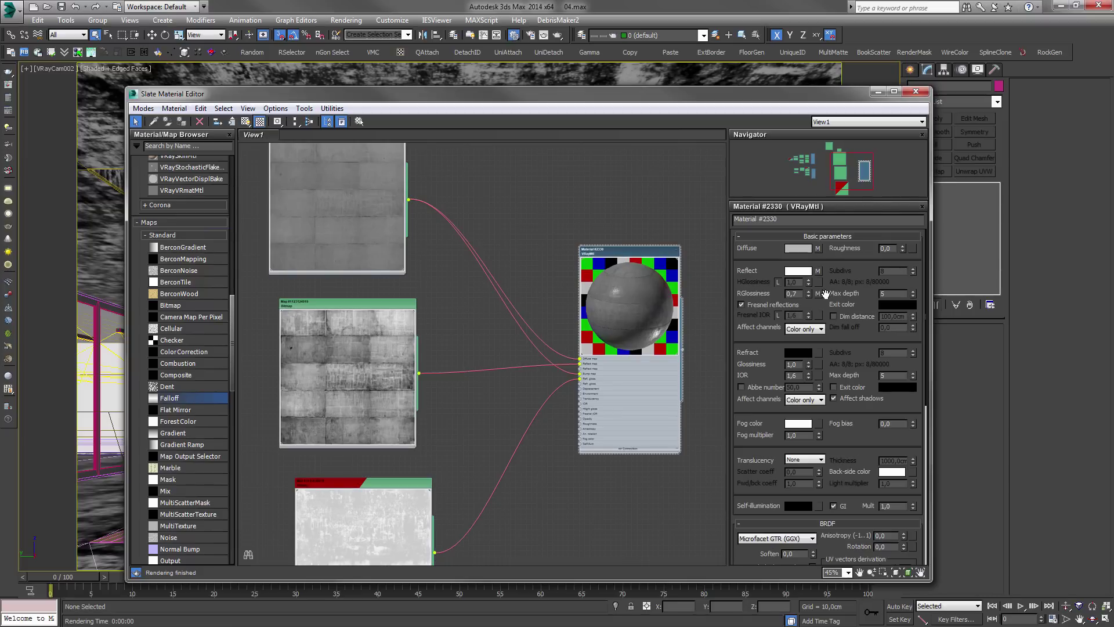
pyautogui.click(755, 307)
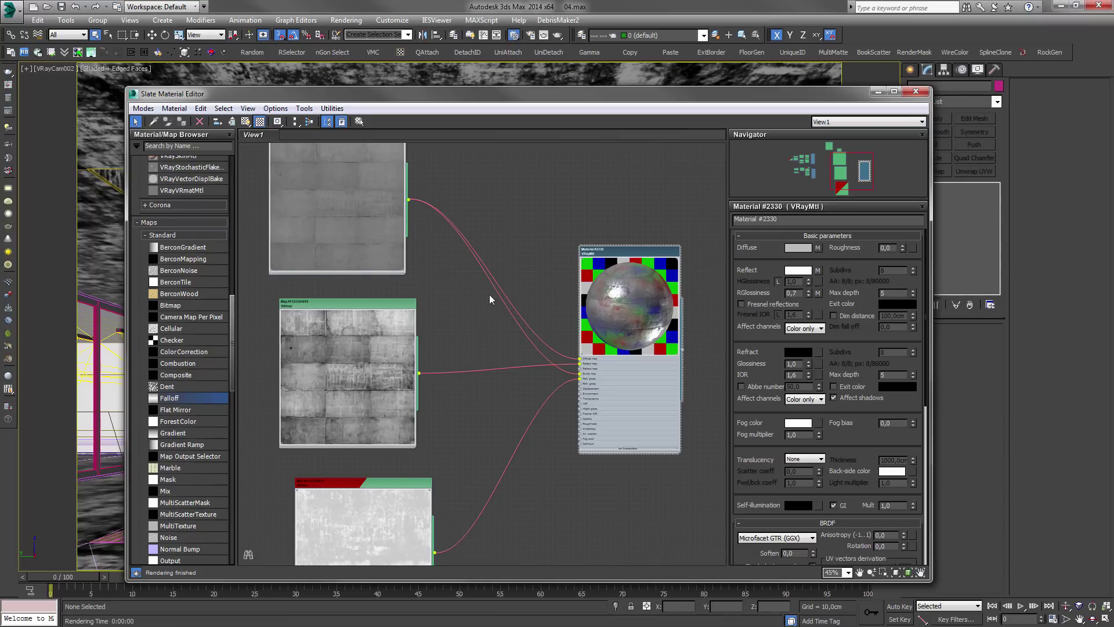
pyautogui.moveTo(178, 403); pyautogui.dragTo(463, 324)
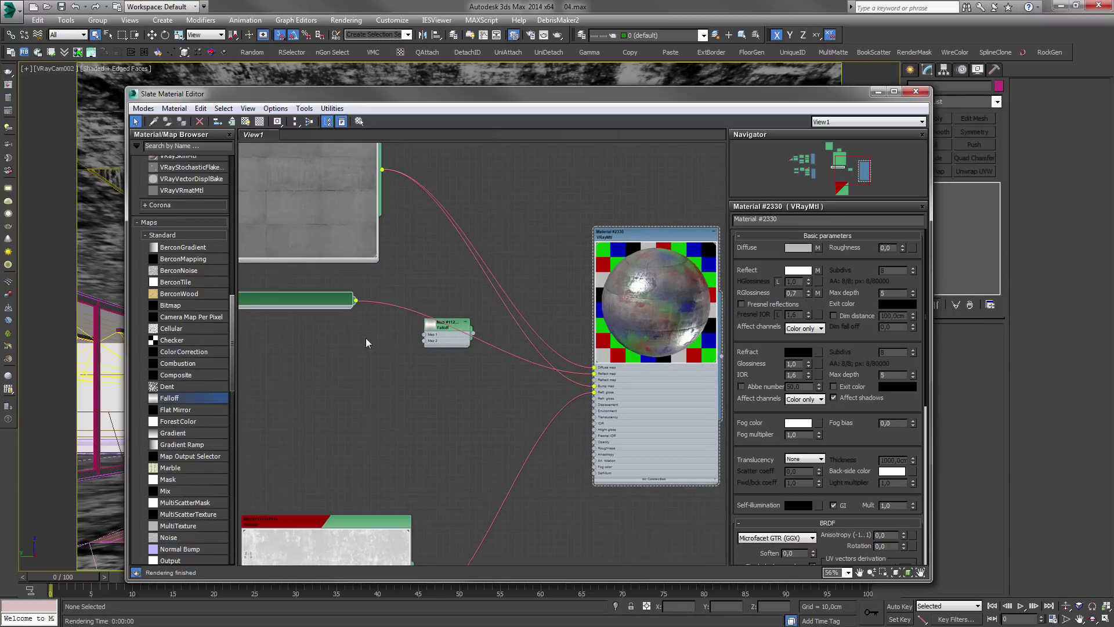
pyautogui.click(248, 304)
pyautogui.scroll(2, 297, 271)
pyautogui.doubleClick(312, 265)
pyautogui.moveTo(494, 331); pyautogui.dragTo(380, 322, button='middle')
pyautogui.scroll(1, 410, 314)
pyautogui.doubleClick(448, 294)
pyautogui.moveTo(480, 293); pyautogui.dragTo(637, 335)
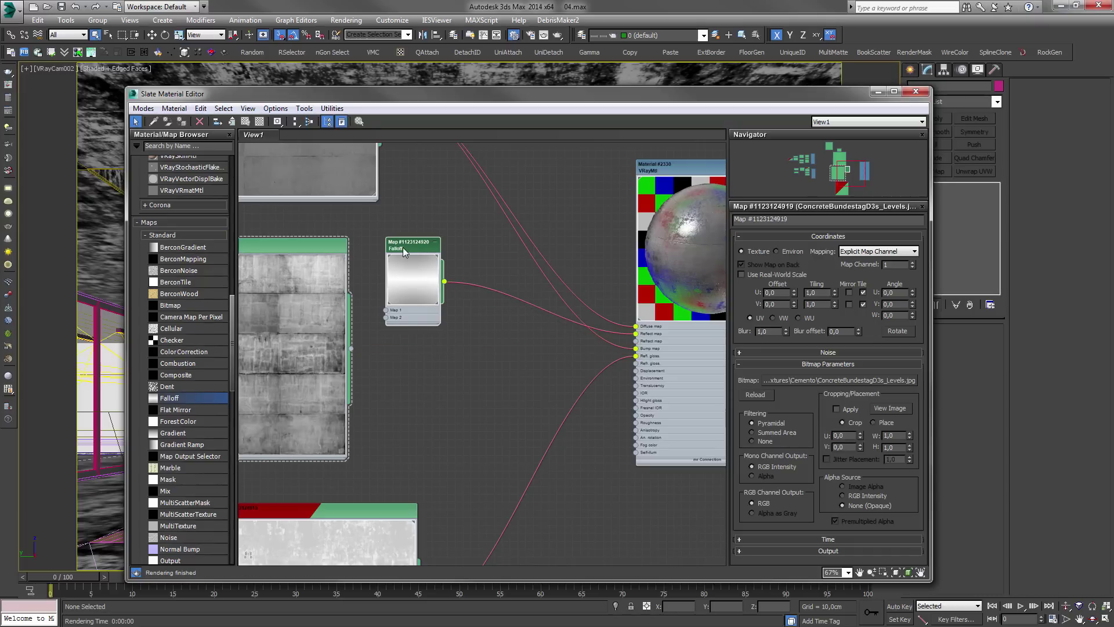
# - Add a Bezier point to the Falloff's mix curve, lowered to 0 near the middle, so the curve rises steeply toward the end
pyautogui.moveTo(403, 248); pyautogui.dragTo(412, 275)
pyautogui.doubleClick(412, 275)
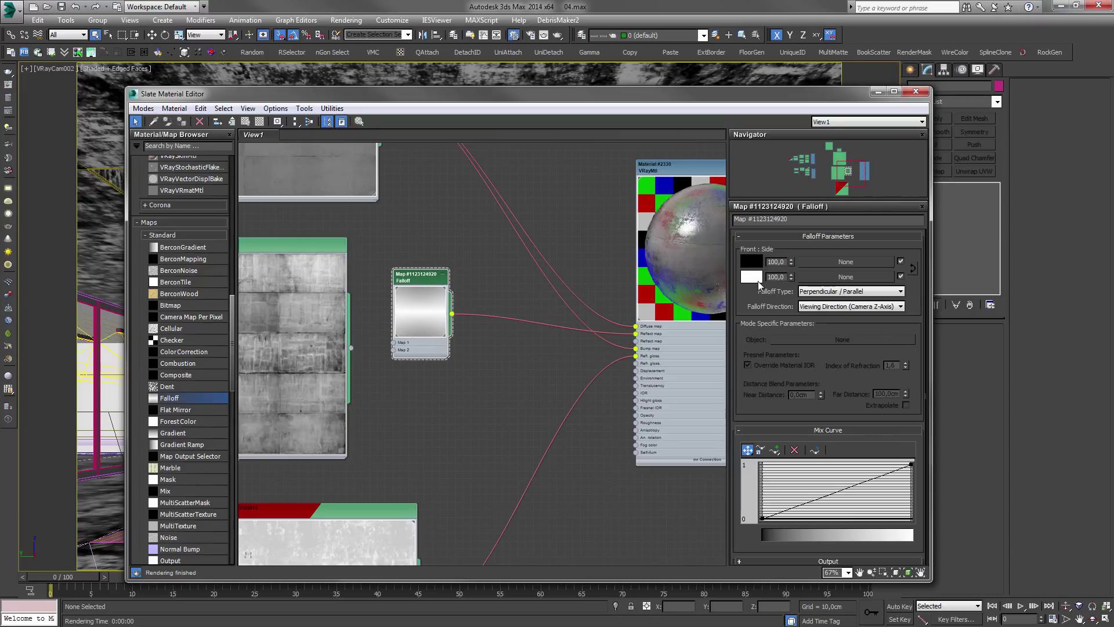
pyautogui.click(774, 450)
pyautogui.click(844, 488)
pyautogui.moveTo(845, 489); pyautogui.dragTo(846, 536)
pyautogui.rightClick(848, 521)
pyautogui.click(889, 538)
pyautogui.moveTo(847, 518); pyautogui.dragTo(833, 518)
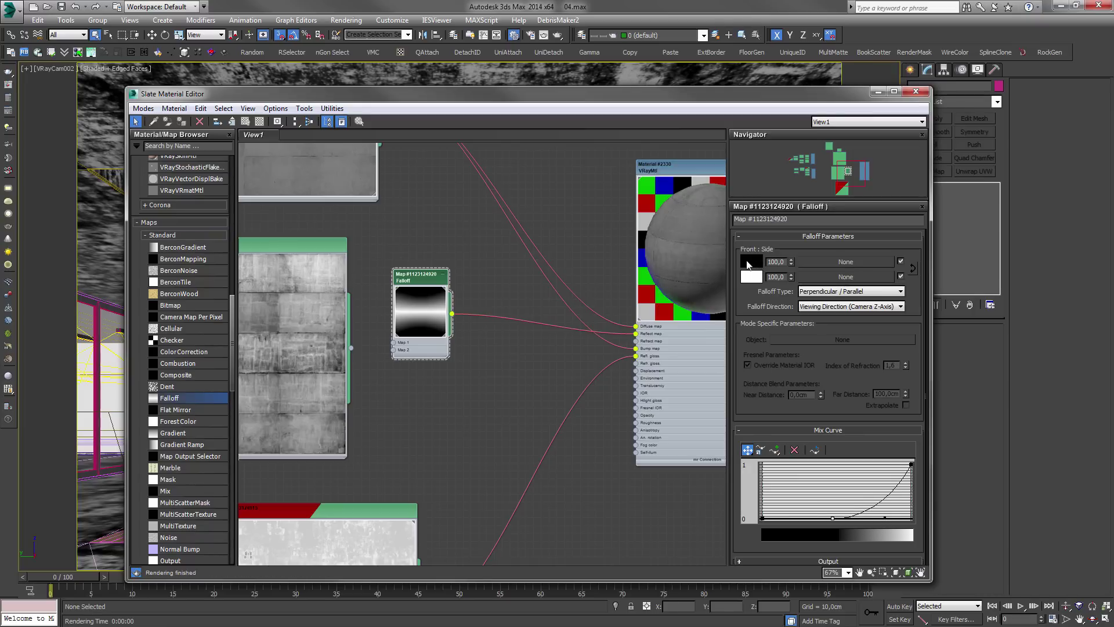
# - Connect the Levels concrete bitmap to the Falloff's front map and position the Falloff node beside the bitmap
pyautogui.moveTo(417, 389); pyautogui.dragTo(557, 368, button='middle')
pyautogui.scroll(1, 486, 308)
pyautogui.moveTo(490, 332); pyautogui.dragTo(541, 325)
pyautogui.scroll(-1, 616, 308)
pyautogui.moveTo(616, 309); pyautogui.dragTo(270, 328, button='middle')
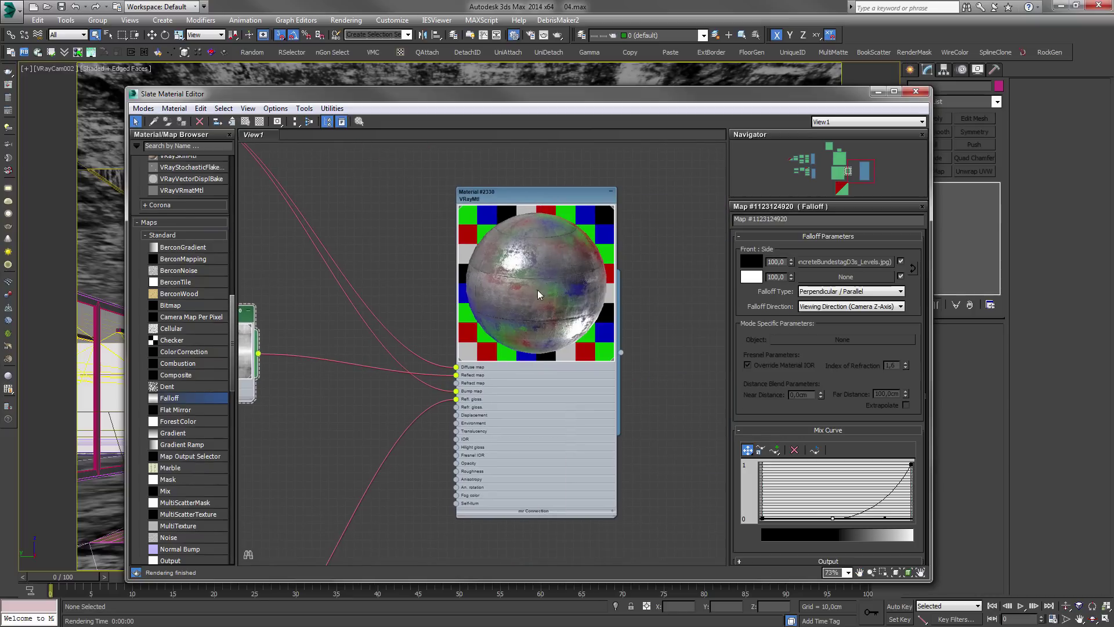
pyautogui.scroll(-1, 542, 279)
pyautogui.moveTo(283, 326); pyautogui.dragTo(580, 306, button='middle')
pyautogui.scroll(-1, 477, 318)
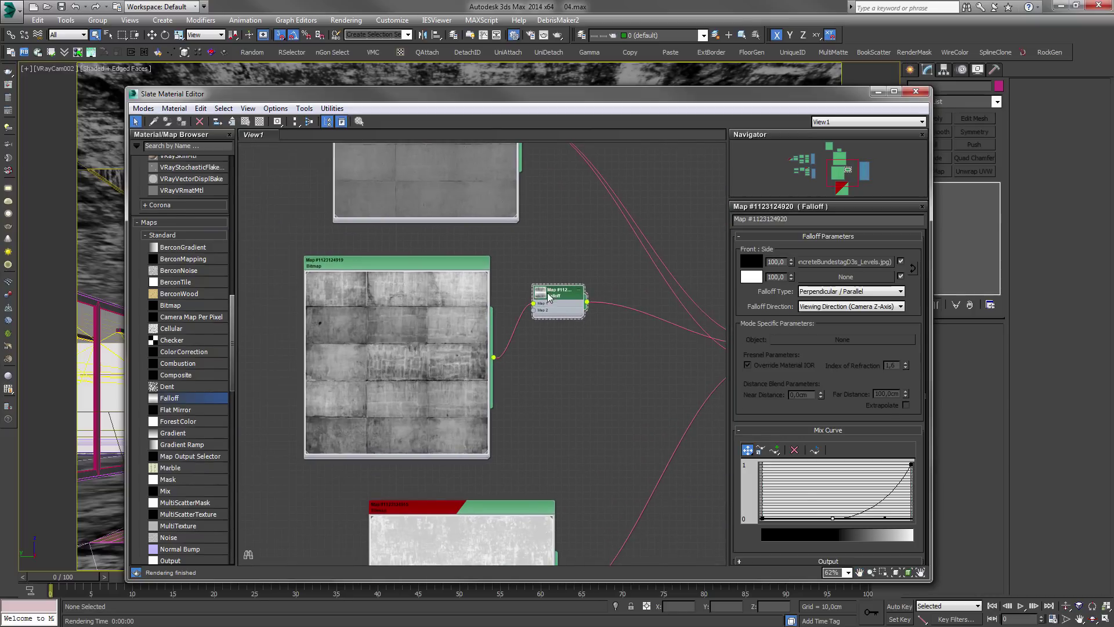
pyautogui.moveTo(573, 298); pyautogui.dragTo(596, 311)
# - Enable the color map in the concrete bitmap's output, lower the curve's end point to 0.25, and reopen the Falloff's parameters
pyautogui.click(448, 266)
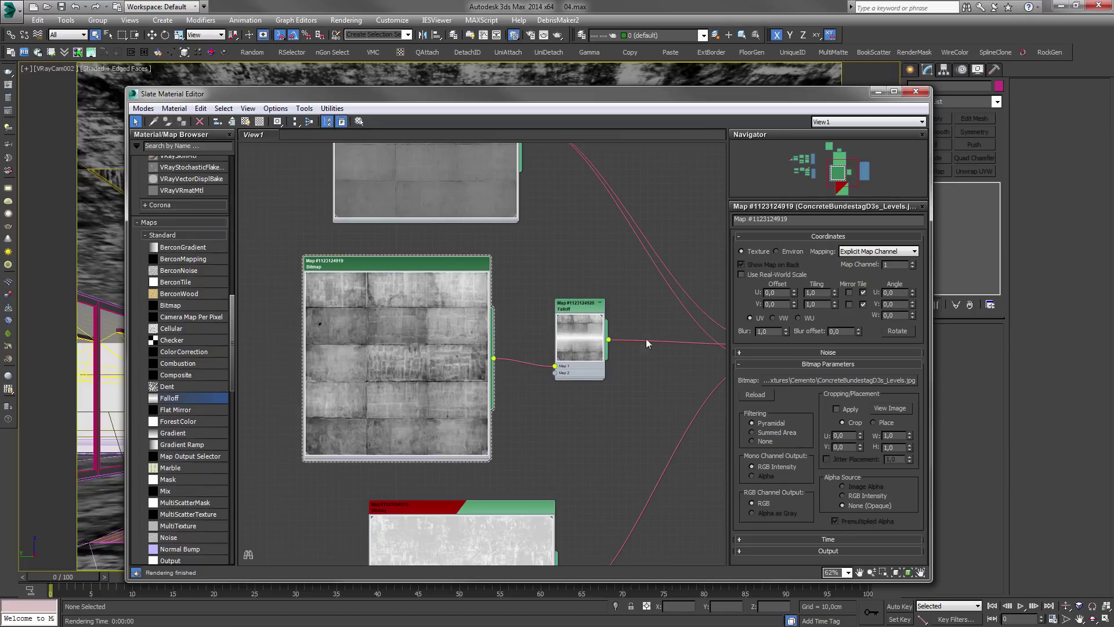
pyautogui.click(828, 551)
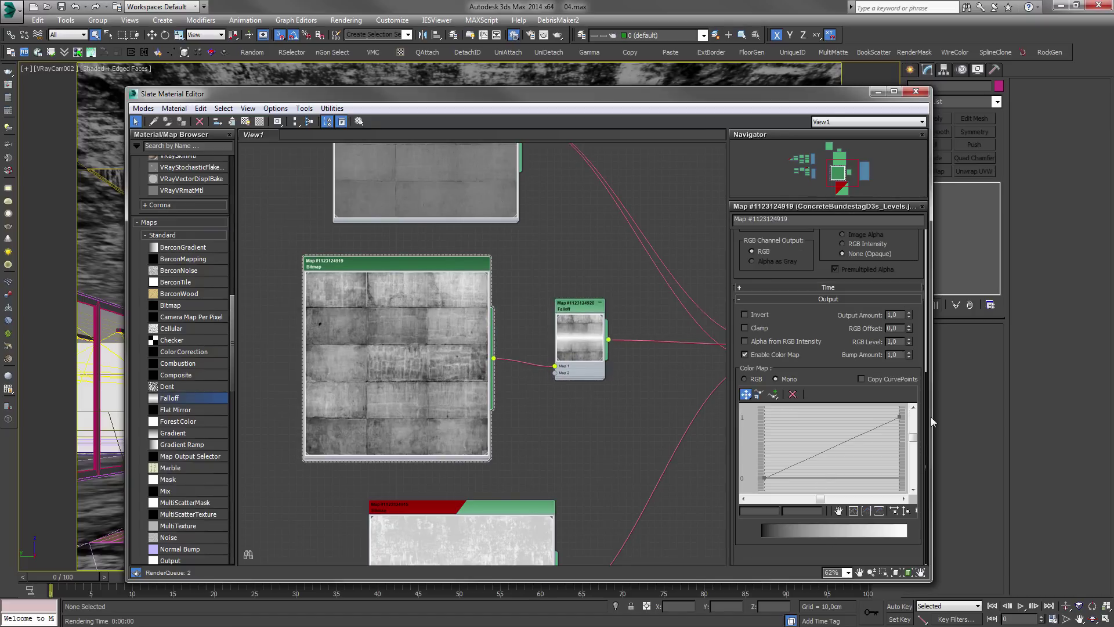
pyautogui.moveTo(897, 415); pyautogui.dragTo(898, 462)
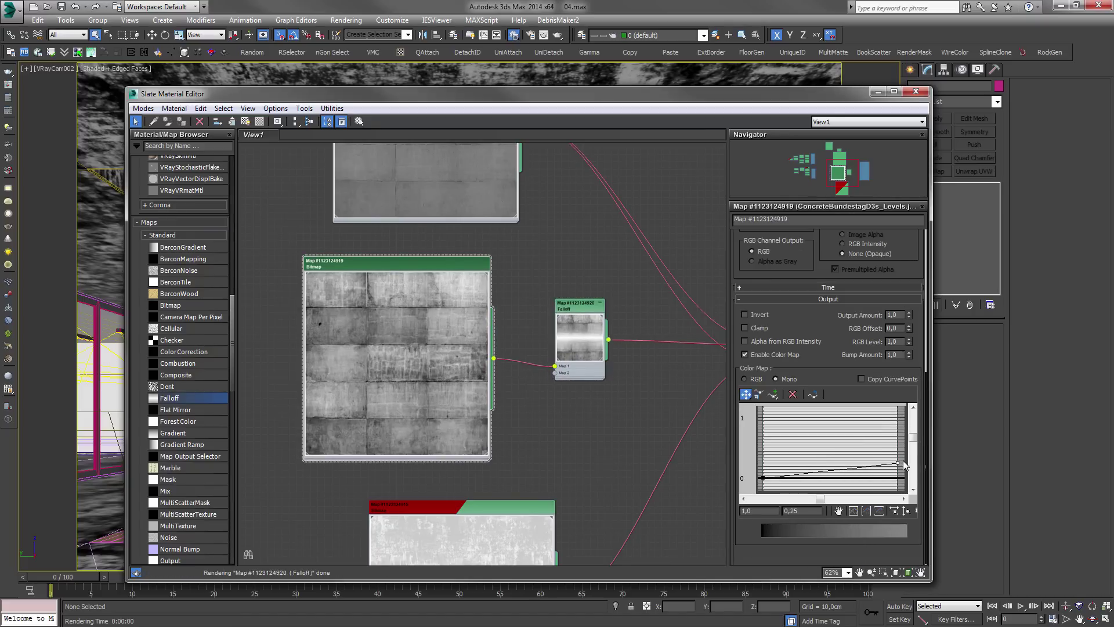
pyautogui.moveTo(633, 371); pyautogui.dragTo(501, 359, button='middle')
pyautogui.doubleClick(476, 312)
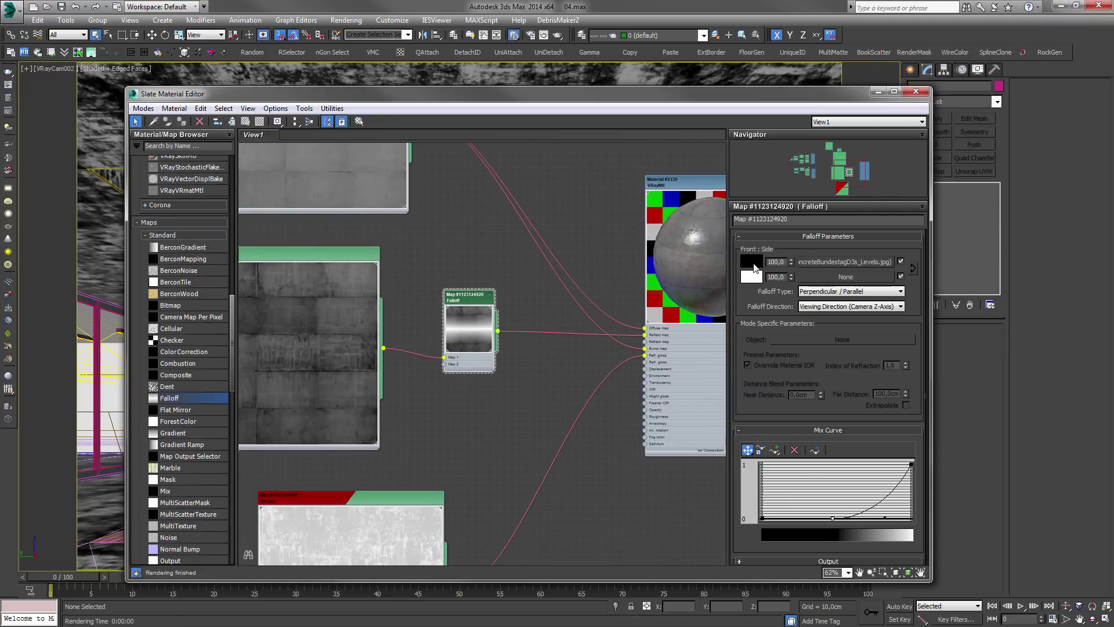
# - Compare the material with a temporary clone that has Fresnel reflections on and no reflect map, and delete the clone
pyautogui.moveTo(690, 274); pyautogui.dragTo(403, 274, button='middle')
pyautogui.moveTo(393, 204)
pyautogui.keyDown('shift'); pyautogui.mouseDown()
pyautogui.moveTo(571, 222)
pyautogui.moveTo(544, 204)
pyautogui.mouseUp(); pyautogui.keyUp('shift')
pyautogui.scroll(3, 475, 408)
pyautogui.click(499, 348)
pyautogui.press('Delete')
pyautogui.moveTo(609, 151); pyautogui.dragTo(612, 242, button='middle')
pyautogui.click(621, 204)
pyautogui.doubleClick(621, 204)
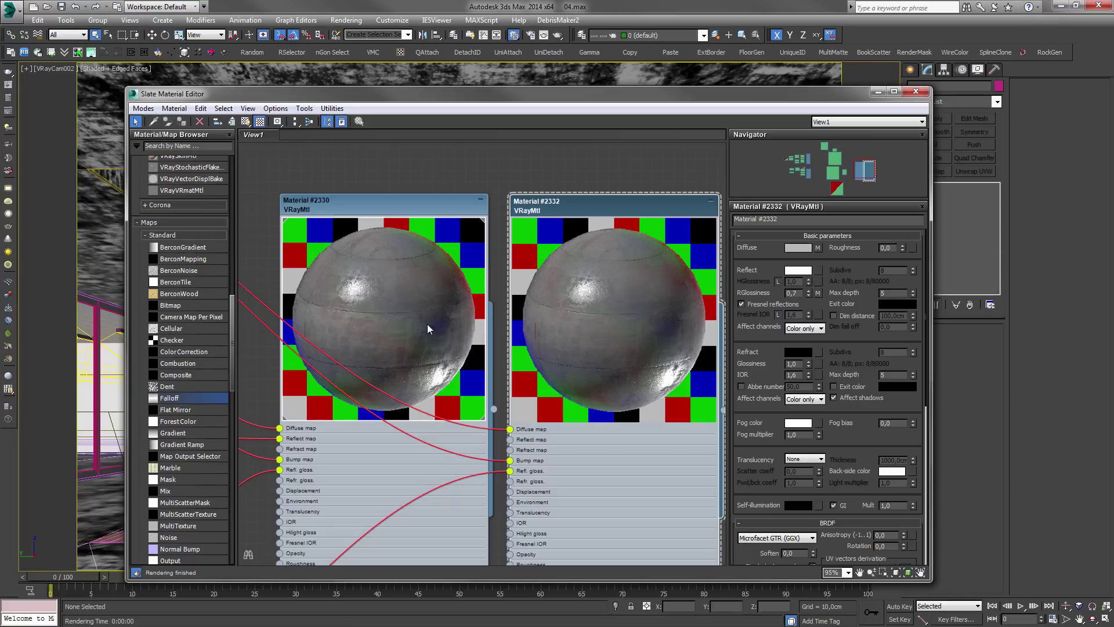
pyautogui.scroll(-6, 573, 280)
pyautogui.press('Delete')
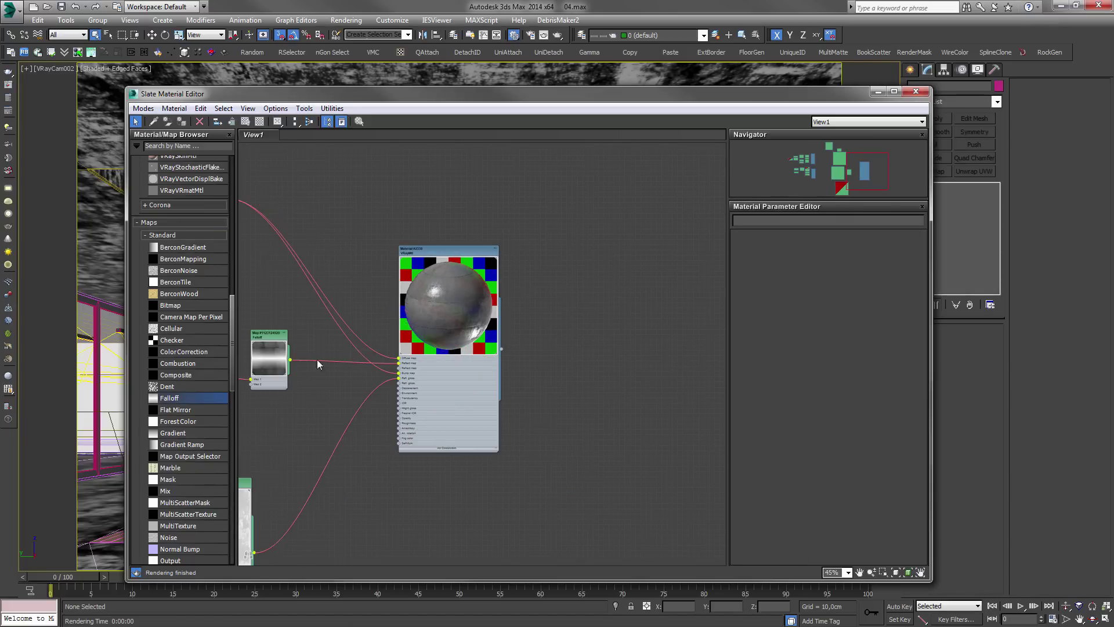
# - Examine the output color map curve of the concrete bitmap and the value of its end point
pyautogui.moveTo(317, 360); pyautogui.dragTo(518, 313, button='middle')
pyautogui.scroll(2, 386, 274)
pyautogui.doubleClick(367, 250)
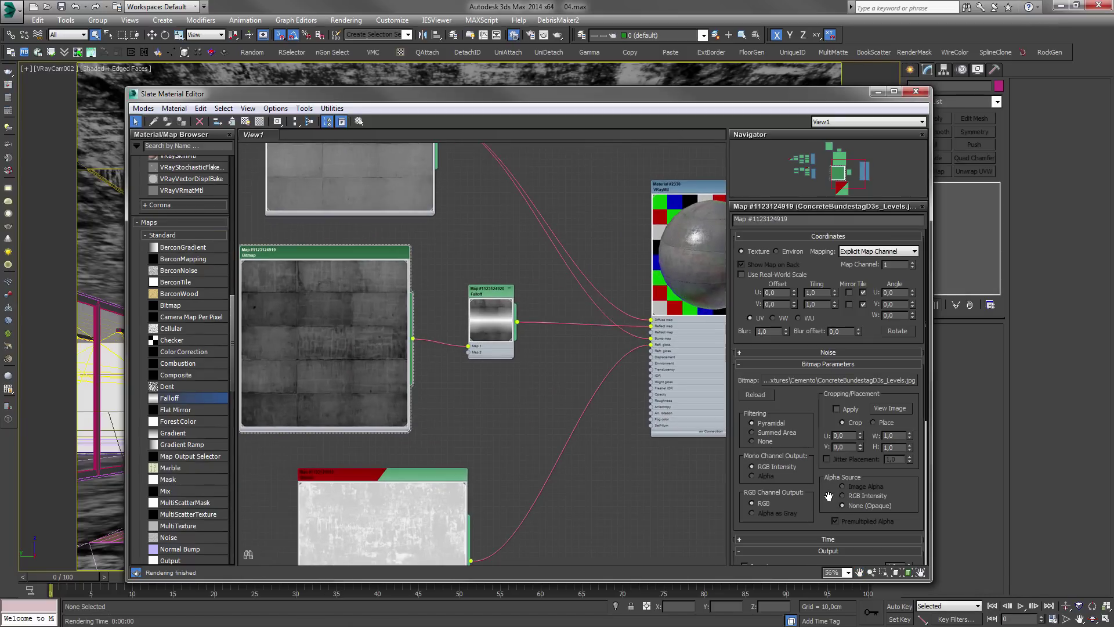
pyautogui.scroll(-3, 828, 496)
pyautogui.scroll(-5, 857, 494)
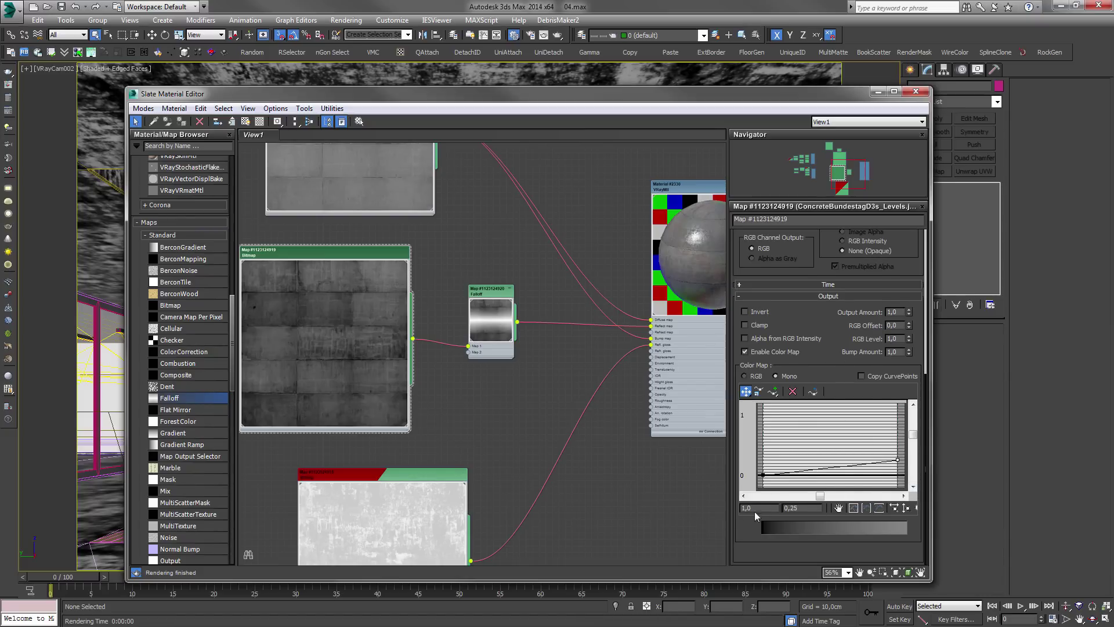
pyautogui.doubleClick(800, 506)
# - Tidy the material graph by nudging the Falloff, concrete bitmap and glossiness mask nodes
pyautogui.moveTo(611, 293); pyautogui.dragTo(495, 293, button='middle')
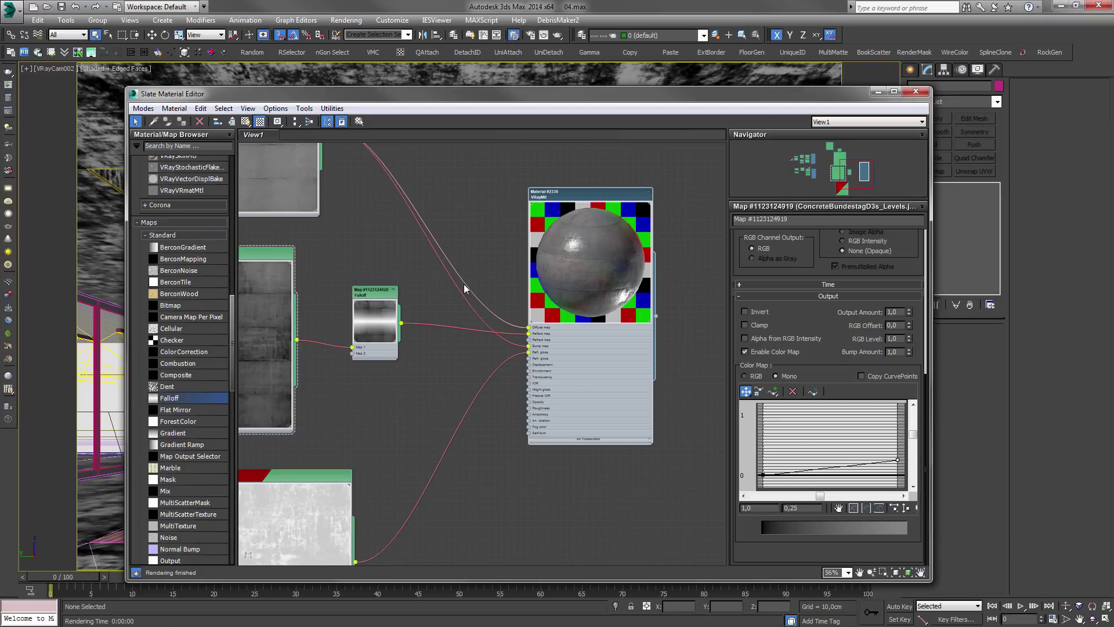
pyautogui.moveTo(379, 298); pyautogui.dragTo(376, 292)
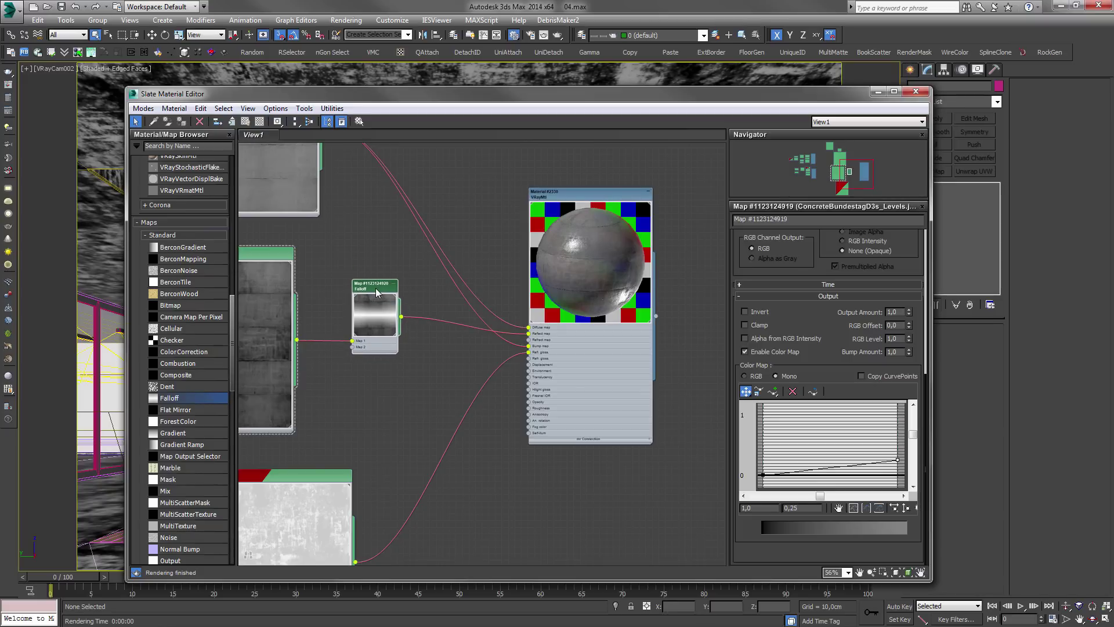
pyautogui.moveTo(302, 288); pyautogui.dragTo(383, 263, button='middle')
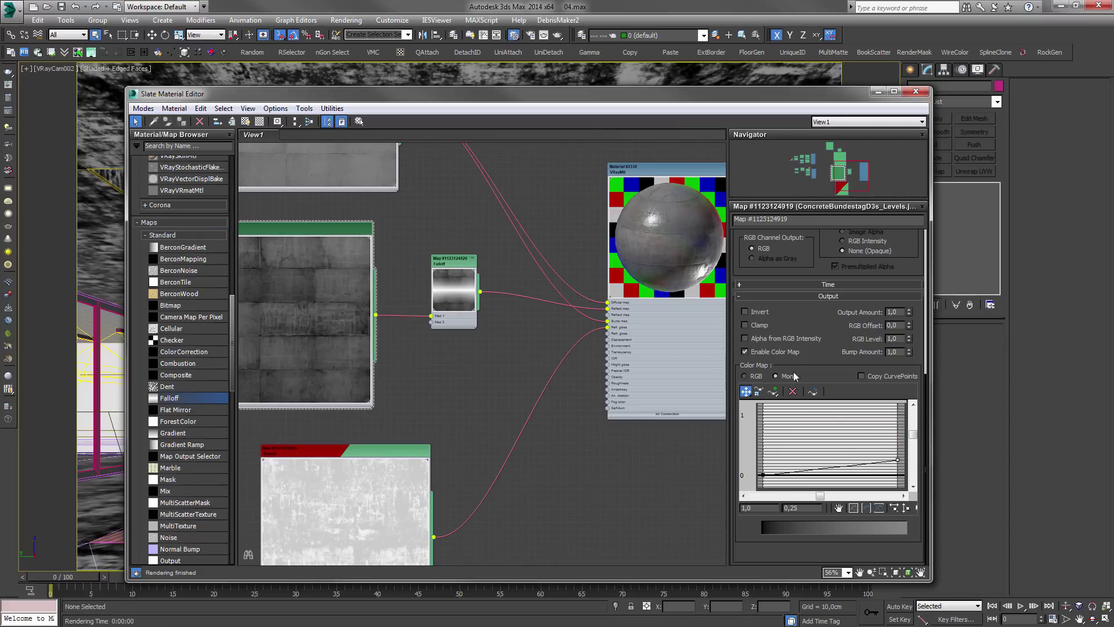
pyautogui.scroll(1, 571, 263)
pyautogui.moveTo(571, 264); pyautogui.dragTo(657, 284, button='middle')
pyautogui.scroll(-1, 400, 281)
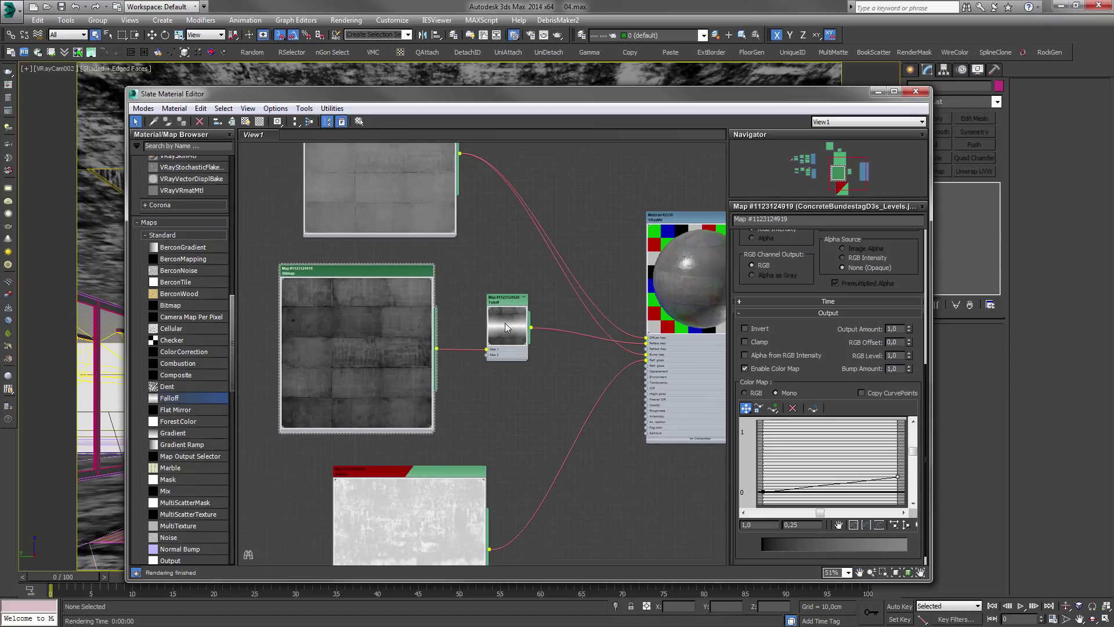
pyautogui.scroll(-4, 533, 328)
pyautogui.moveTo(408, 340); pyautogui.dragTo(427, 337)
pyautogui.moveTo(475, 419); pyautogui.dragTo(464, 416)
pyautogui.click(573, 464)
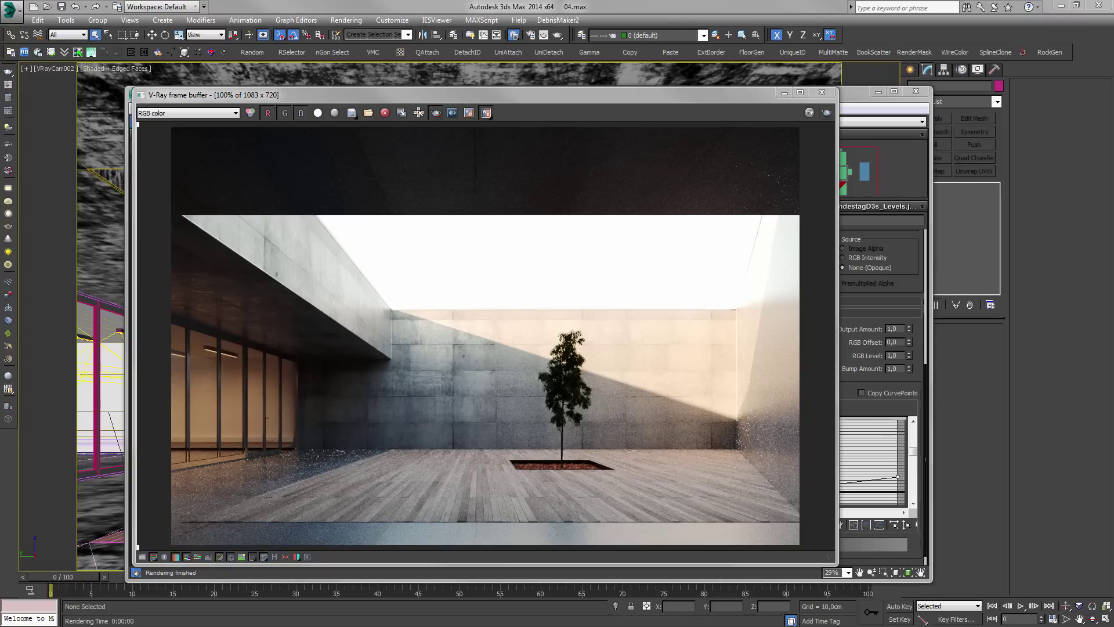
# - Examine the concrete beam, ceiling reflections and back wall in the render at 200% and 100%, and close the frame buffer
pyautogui.click(282, 266)
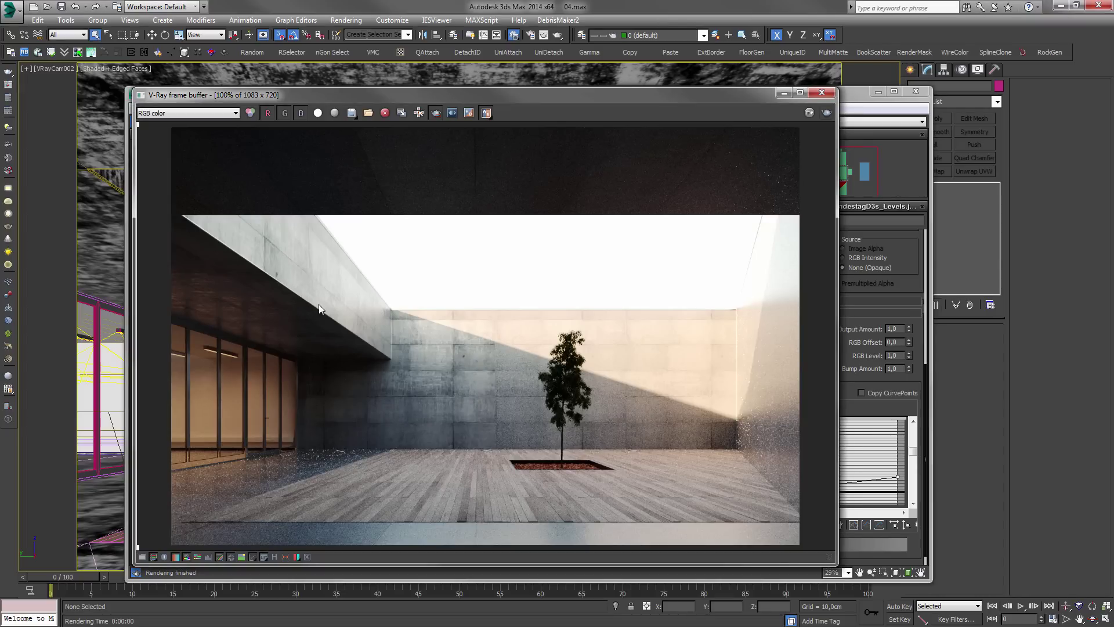
pyautogui.scroll(1, 318, 304)
pyautogui.moveTo(312, 295); pyautogui.dragTo(385, 356, button='middle')
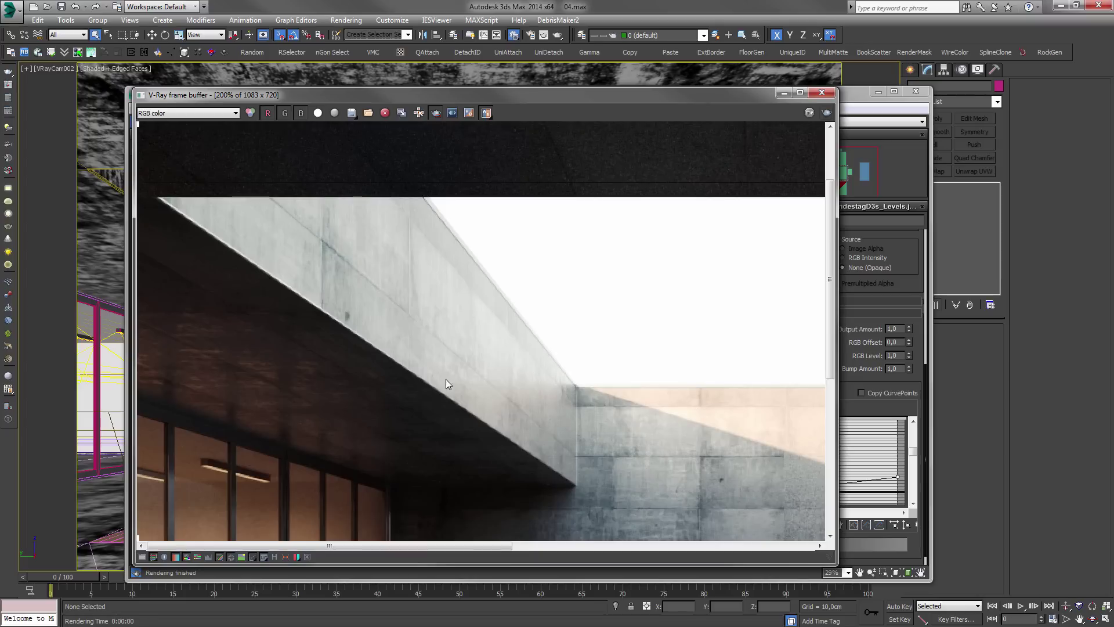
pyautogui.moveTo(491, 427); pyautogui.dragTo(457, 278, button='middle')
pyautogui.moveTo(517, 395); pyautogui.dragTo(560, 486, button='middle')
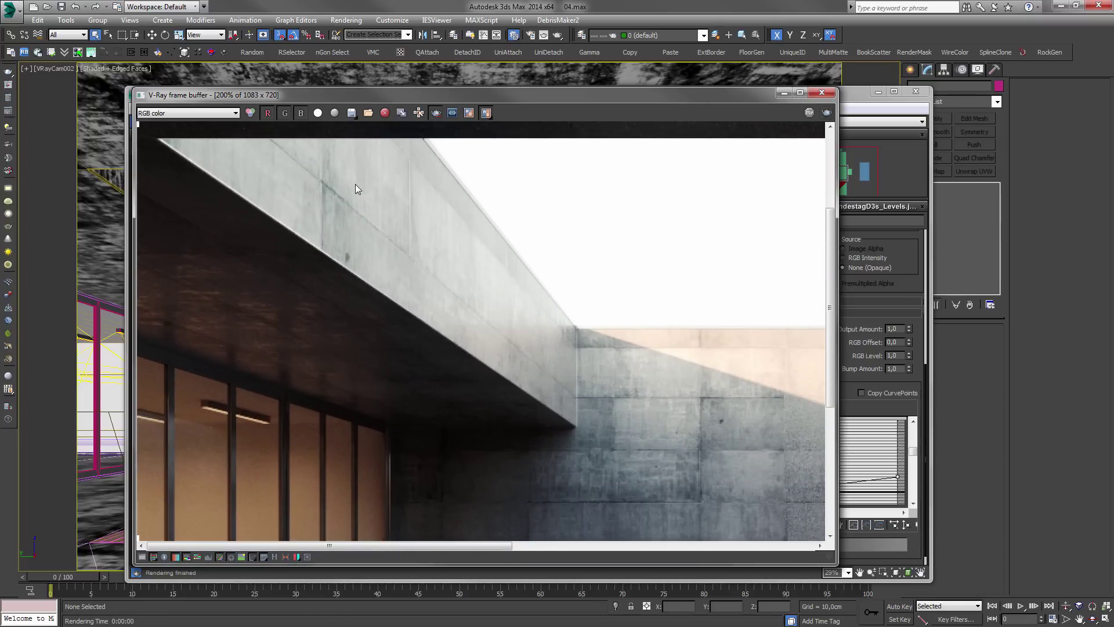
pyautogui.scroll(-1, 307, 284)
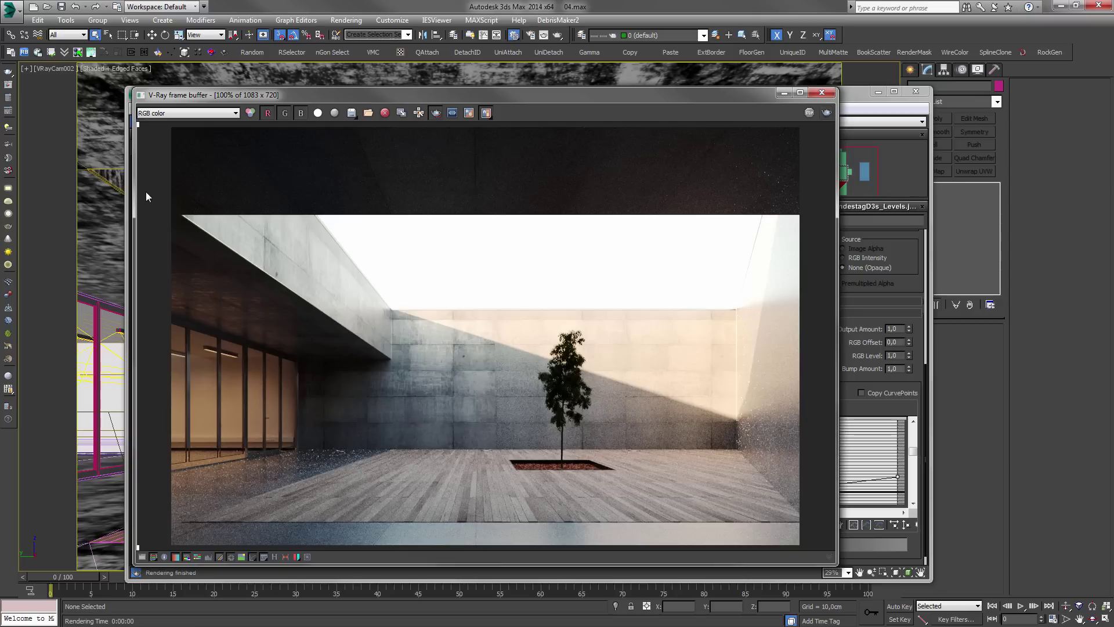
pyautogui.moveTo(140, 165); pyautogui.dragTo(155, 290)
pyautogui.scroll(1, 311, 329)
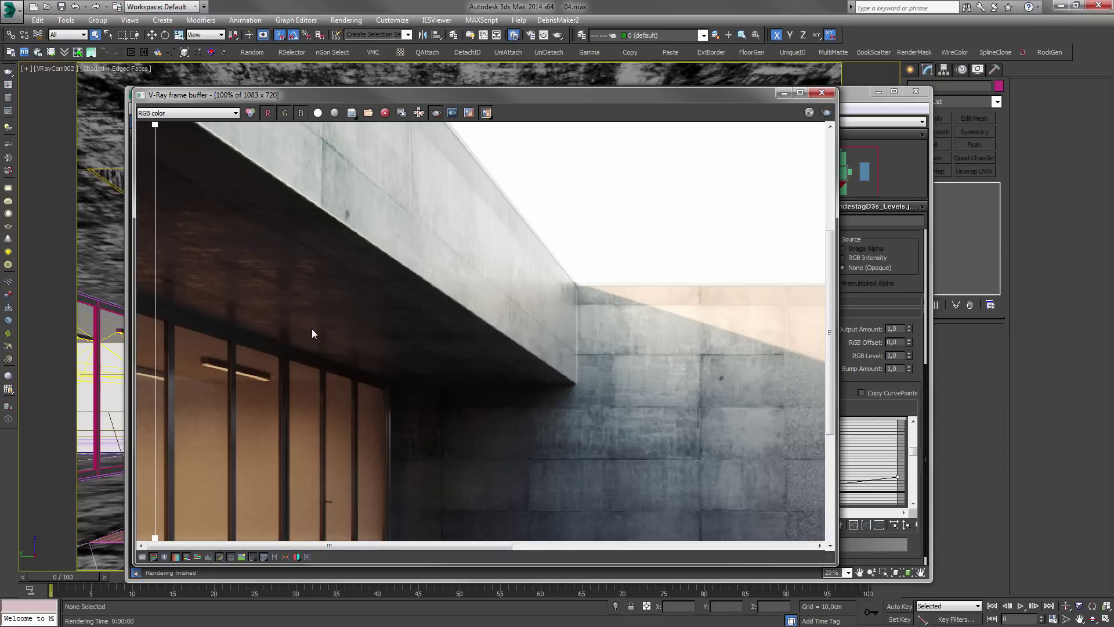
pyautogui.scroll(-1, 312, 328)
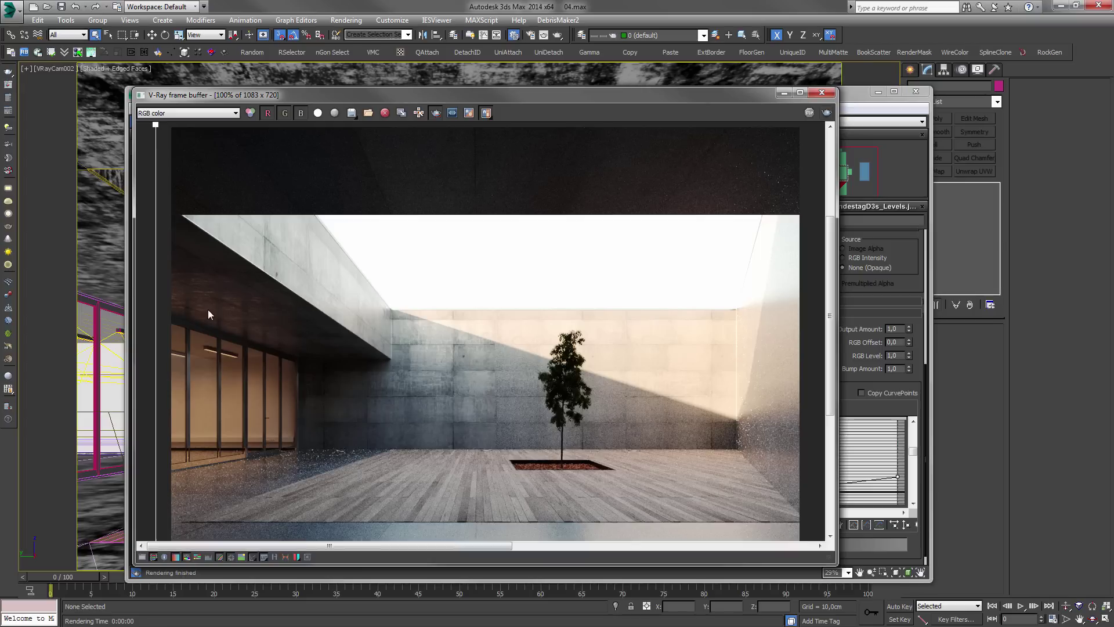
pyautogui.scroll(1, 208, 309)
pyautogui.moveTo(157, 325); pyautogui.dragTo(93, 387)
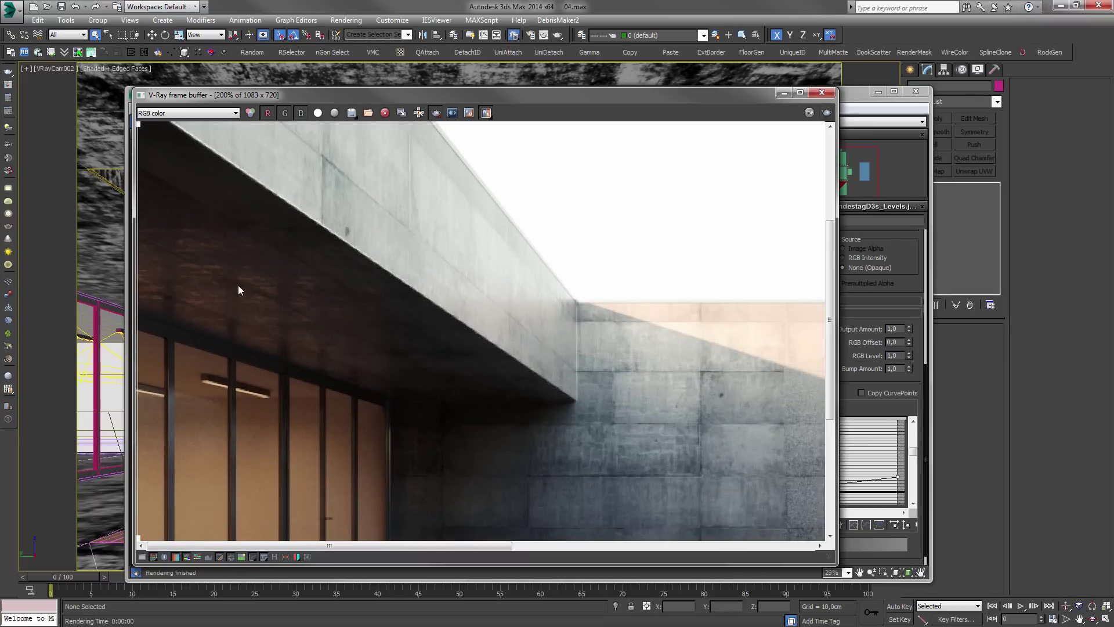
pyautogui.scroll(-1, 205, 291)
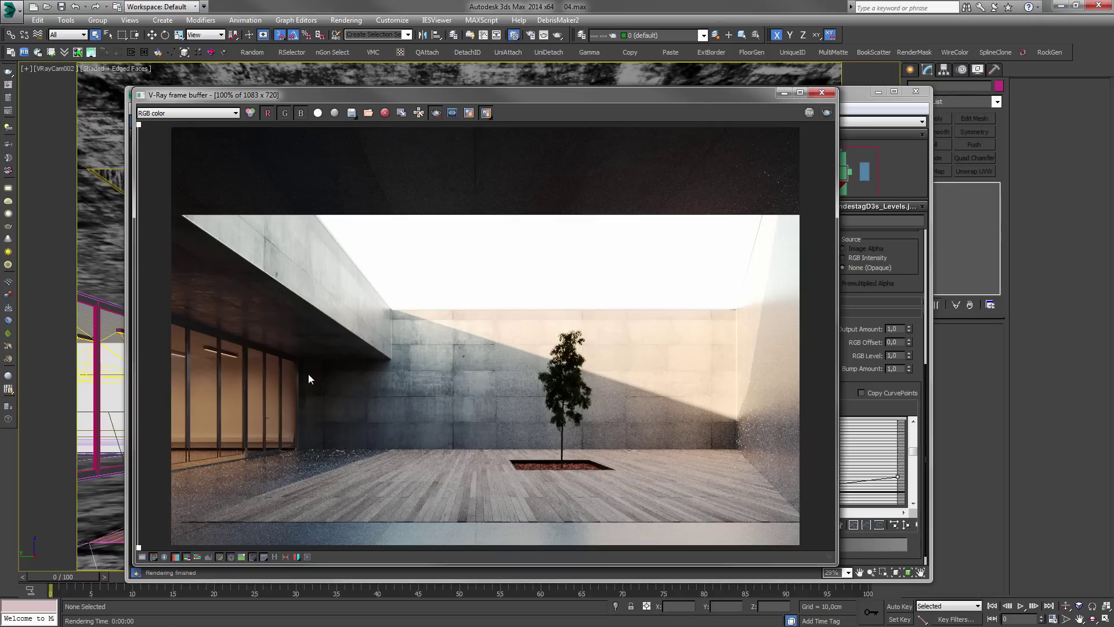
pyautogui.click(821, 93)
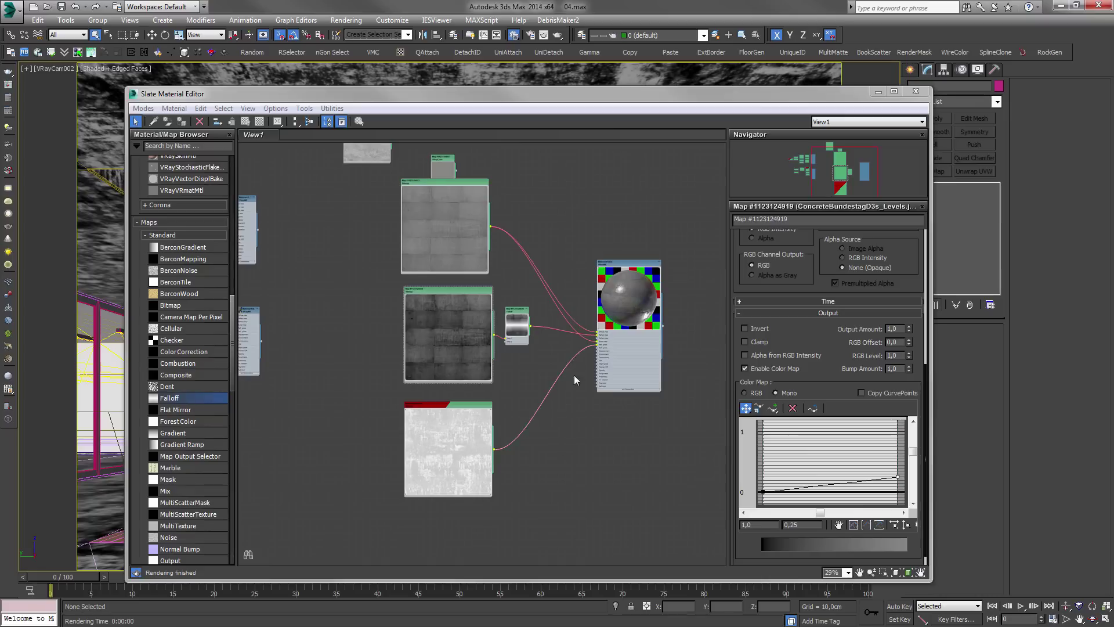
# - Open the diffuse concrete bitmap's parameters with its large preview shown, and move the VRayMtl node slightly farther from its maps
pyautogui.moveTo(656, 451); pyautogui.dragTo(368, 168)
pyautogui.moveTo(406, 234); pyautogui.dragTo(469, 291)
pyautogui.scroll(1, 603, 398)
pyautogui.moveTo(603, 398); pyautogui.dragTo(554, 344, button='middle')
pyautogui.scroll(1, 542, 342)
pyautogui.doubleClick(378, 186)
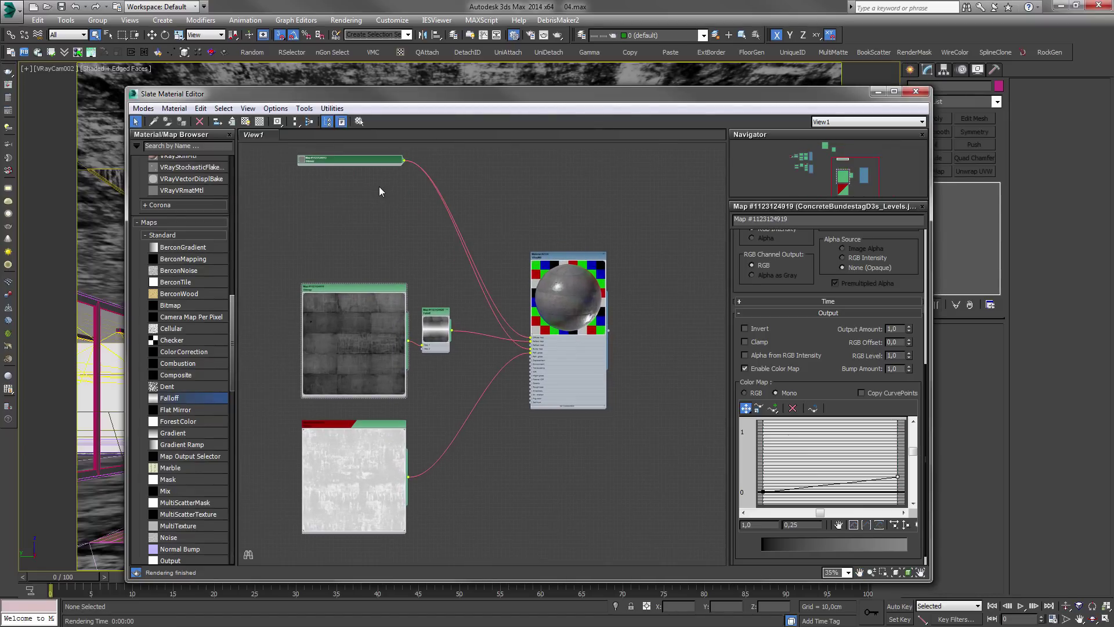
pyautogui.doubleClick(302, 161)
pyautogui.moveTo(569, 260); pyautogui.dragTo(588, 260)
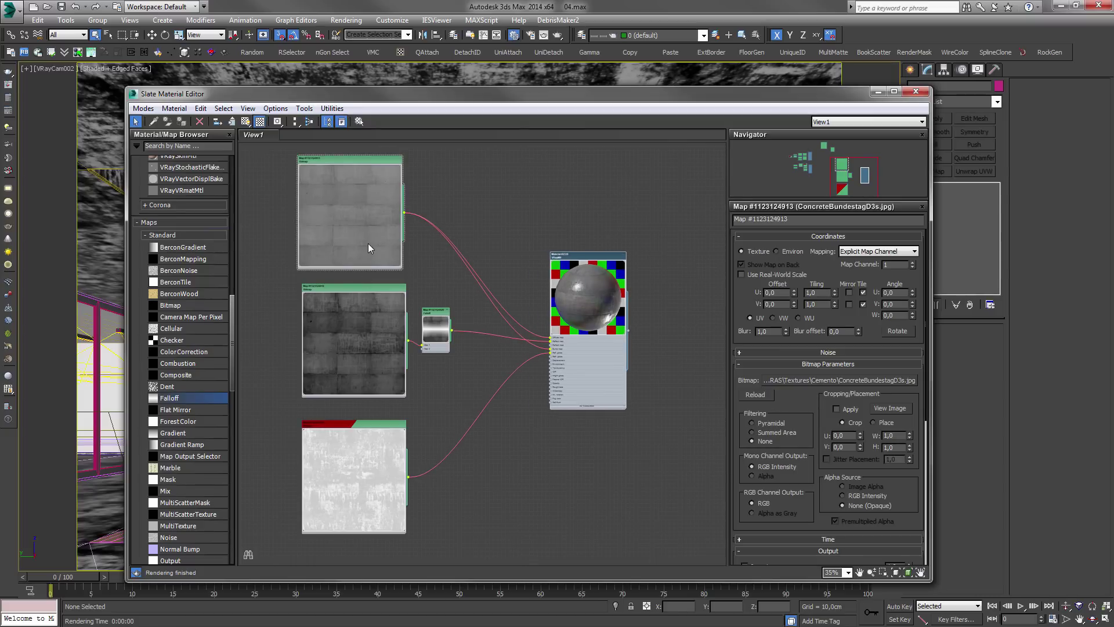
pyautogui.scroll(1, 348, 186)
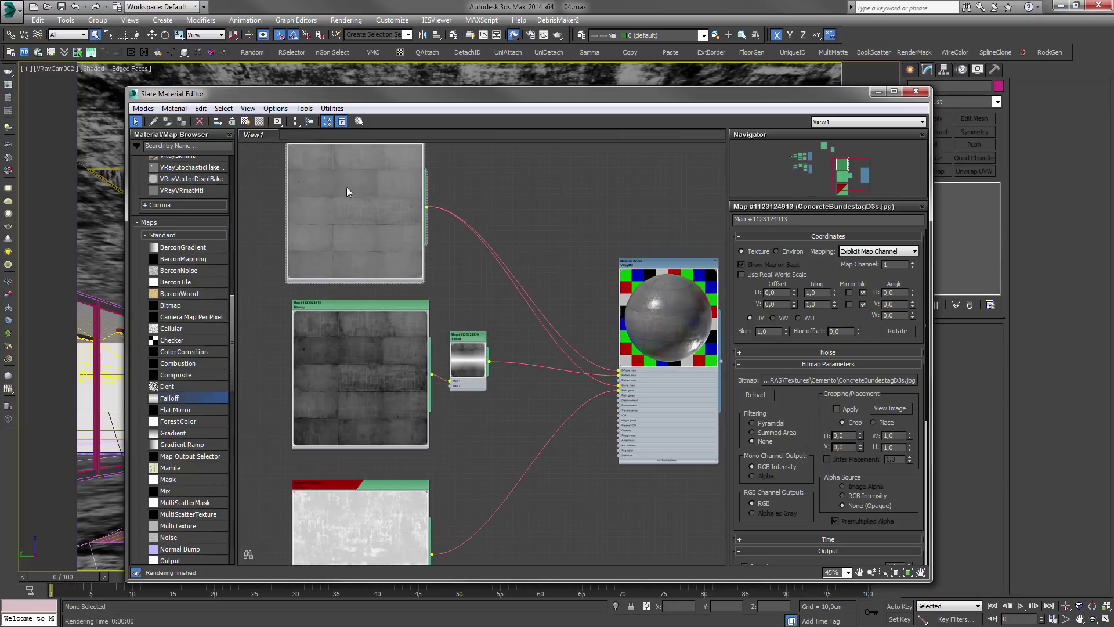
pyautogui.scroll(-1, 355, 220)
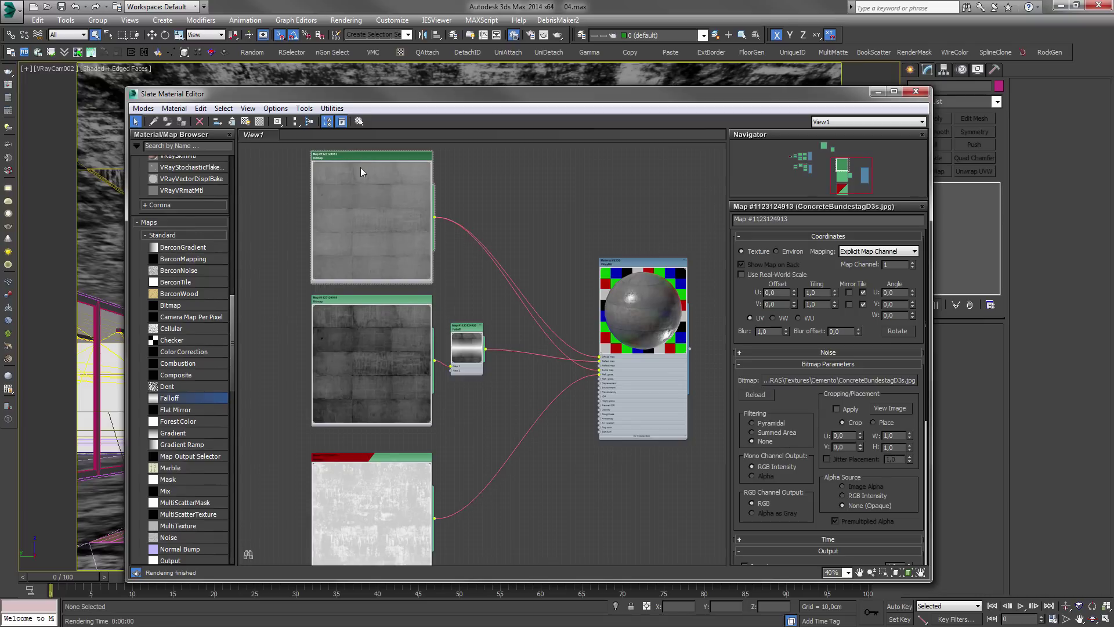
# - Open the glossiness mask bitmap's parameters and reposition its node beneath the high-contrast concrete bitmap
pyautogui.moveTo(363, 207); pyautogui.dragTo(340, 139, button='middle')
pyautogui.click(361, 399)
pyautogui.moveTo(360, 393)
pyautogui.mouseDown()
pyautogui.moveTo(368, 418)
pyautogui.moveTo(346, 406)
pyautogui.moveTo(355, 412)
pyautogui.mouseUp()
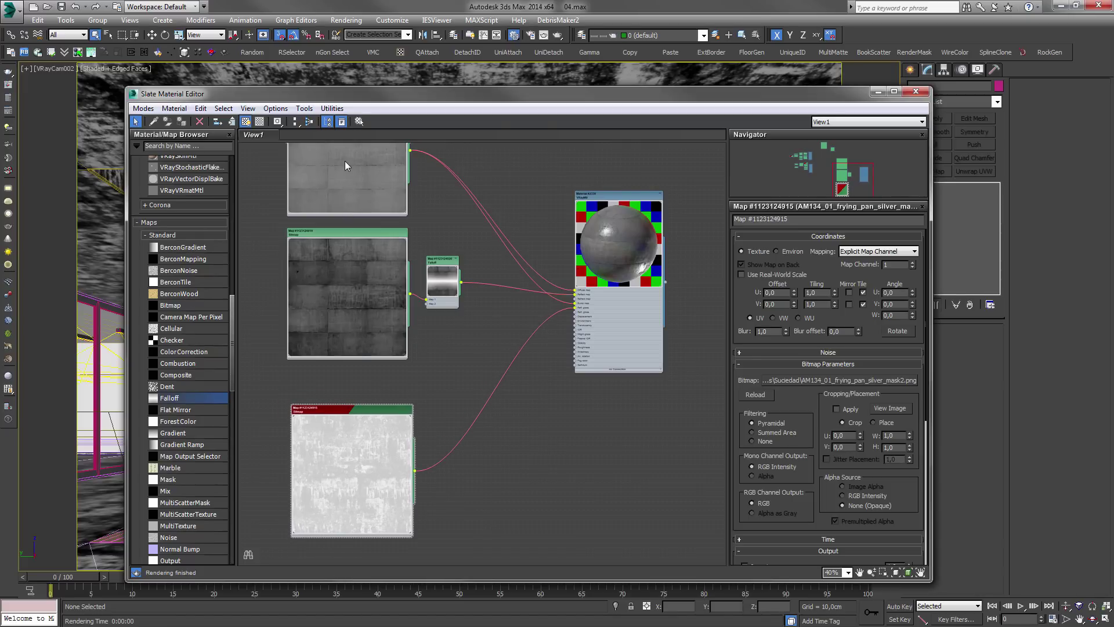
pyautogui.moveTo(358, 407); pyautogui.dragTo(347, 388)
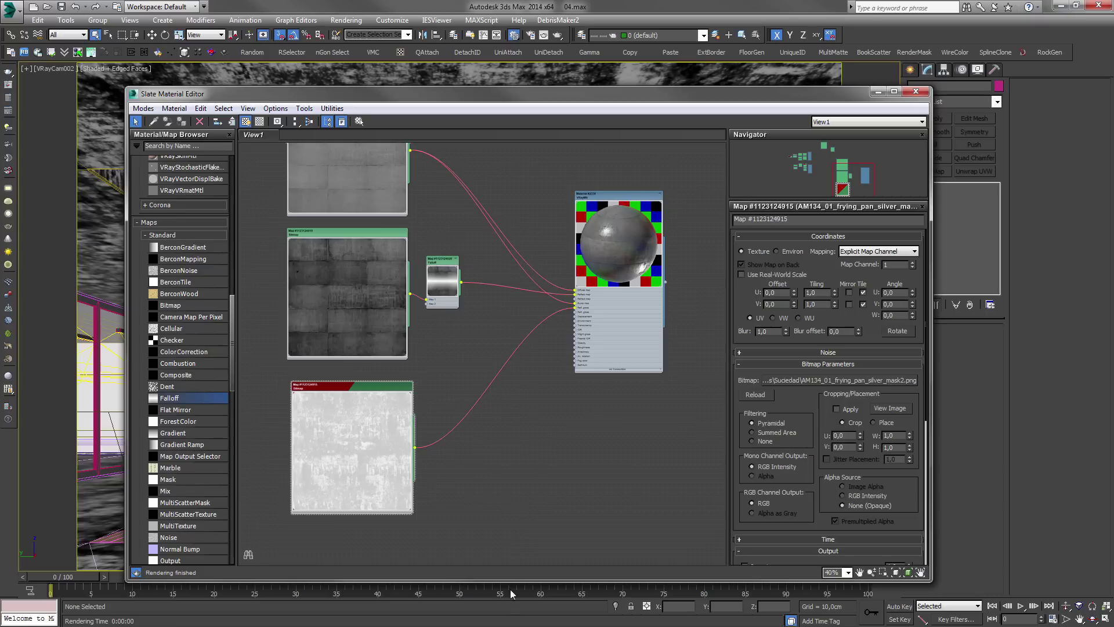
pyautogui.click(168, 378)
pyautogui.moveTo(365, 387); pyautogui.dragTo(356, 378)
# - Review the parameters of the ConcreteBundestagD3s_Levels bitmap, the Falloff map and the VRayMtl material
pyautogui.scroll(2, 355, 273)
pyautogui.click(356, 222)
pyautogui.moveTo(353, 447); pyautogui.dragTo(361, 513)
pyautogui.click(357, 234)
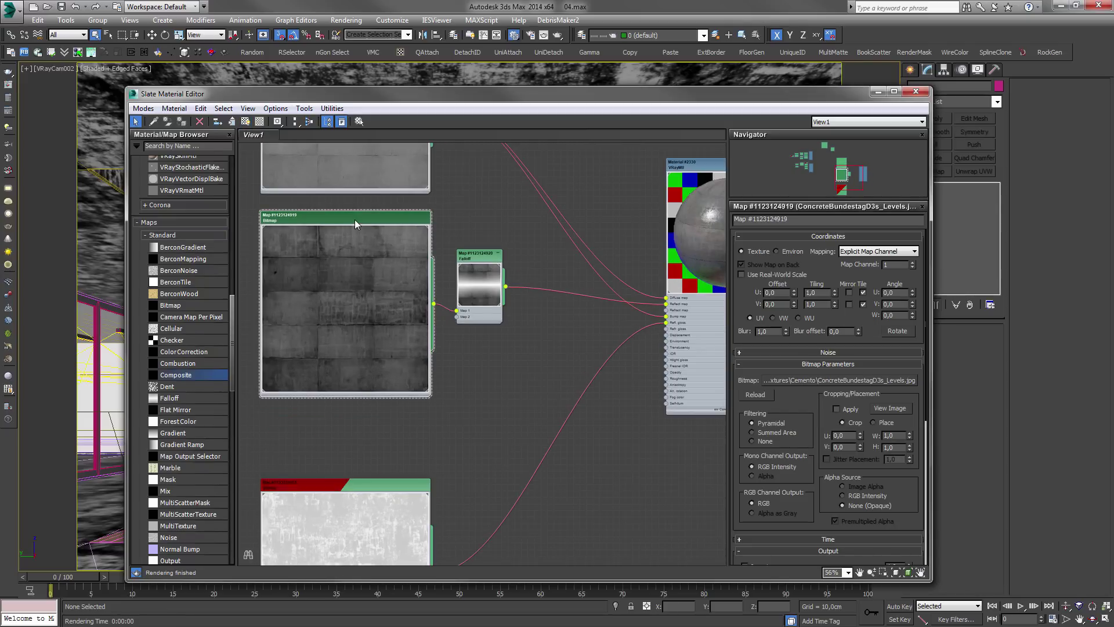
pyautogui.moveTo(569, 346)
pyautogui.mouseDown(button='middle')
pyautogui.moveTo(590, 343)
pyautogui.moveTo(552, 344)
pyautogui.mouseUp(button='middle')
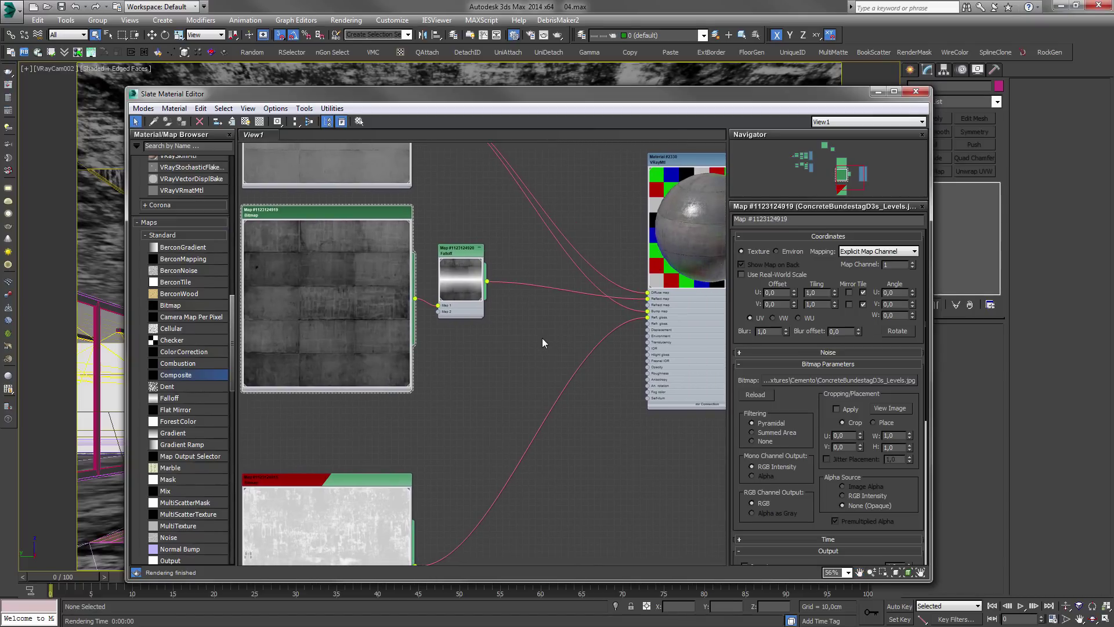
pyautogui.moveTo(542, 338); pyautogui.dragTo(463, 364, button='middle')
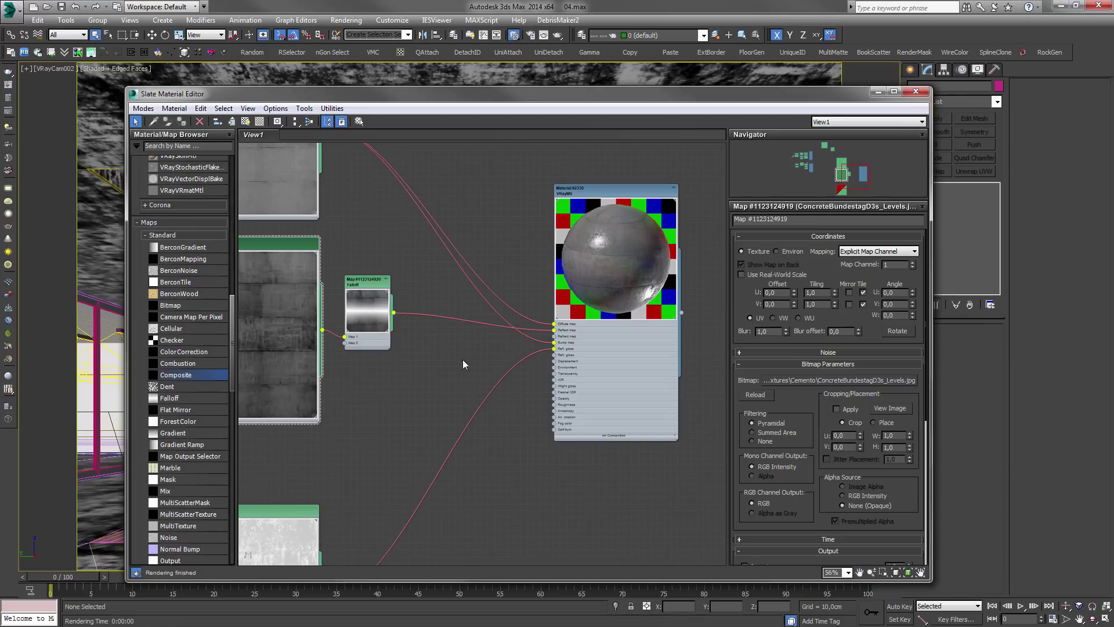
pyautogui.doubleClick(360, 284)
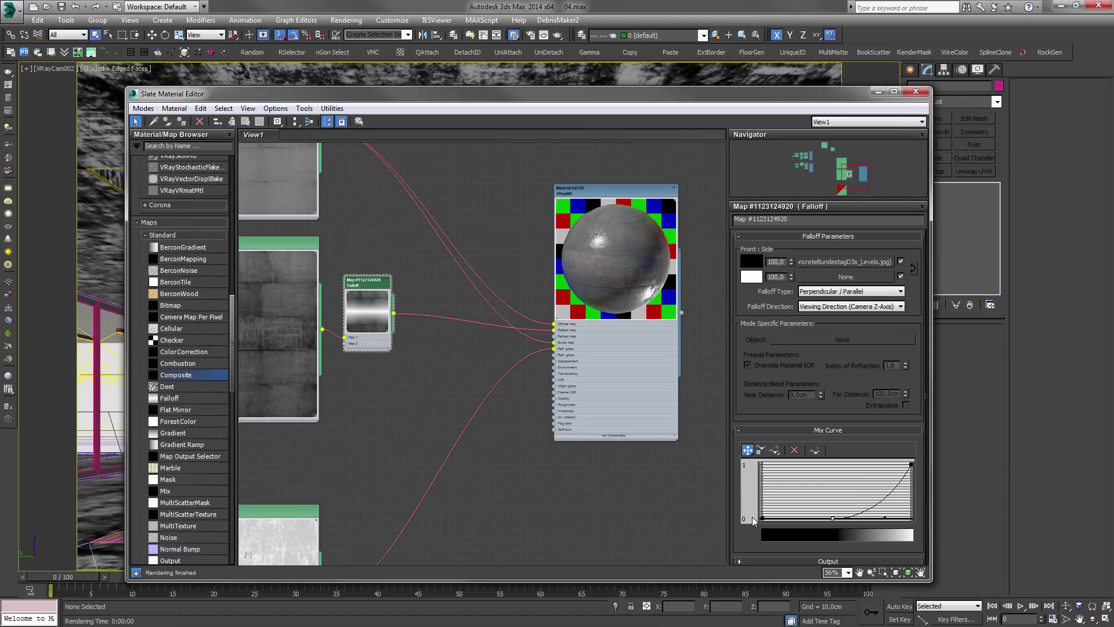
pyautogui.doubleClick(611, 197)
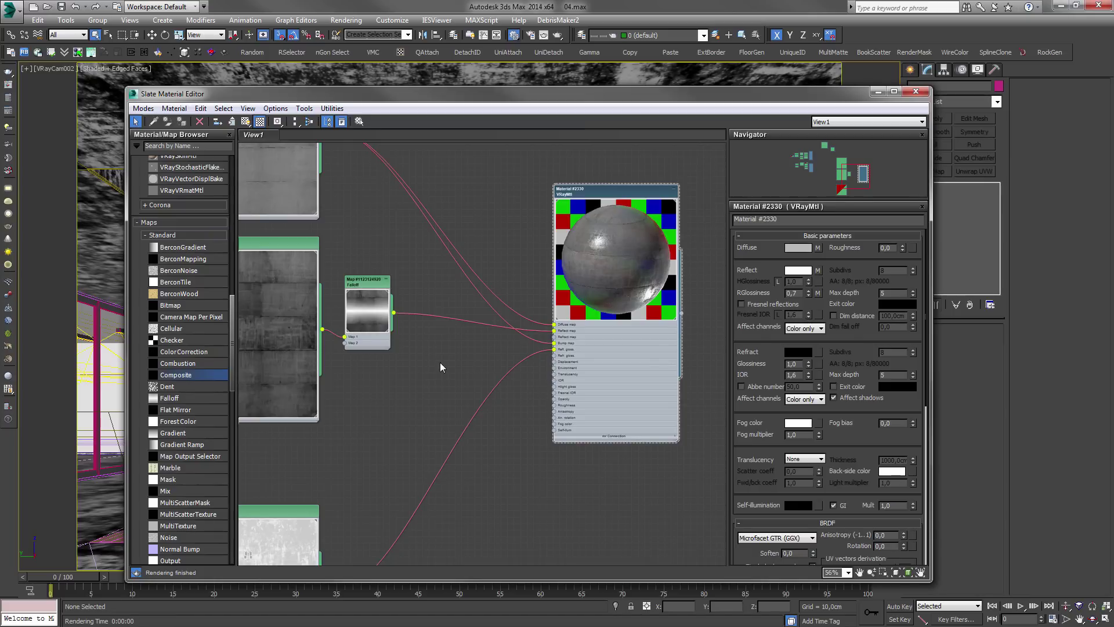
# - Set the glossiness mask node directly below the high-contrast concrete bitmap and frame the complete material graph
pyautogui.scroll(-5, 440, 362)
pyautogui.moveTo(357, 445); pyautogui.dragTo(354, 425)
pyautogui.moveTo(300, 255); pyautogui.dragTo(580, 486)
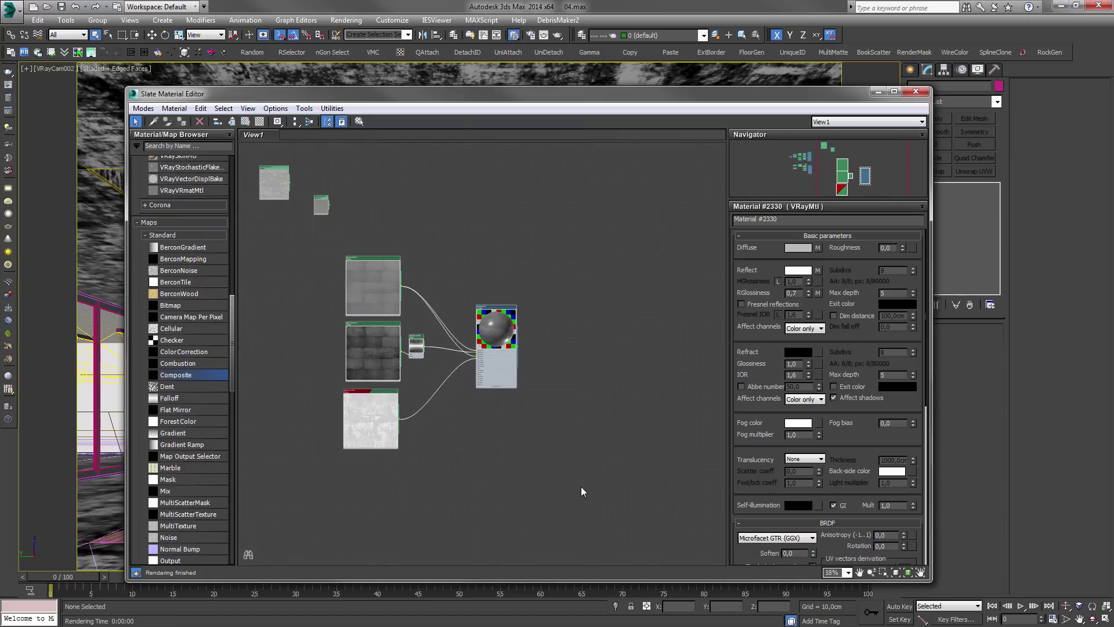
pyautogui.moveTo(580, 486); pyautogui.dragTo(328, 262)
pyautogui.scroll(2, 347, 365)
pyautogui.moveTo(368, 395); pyautogui.dragTo(373, 389)
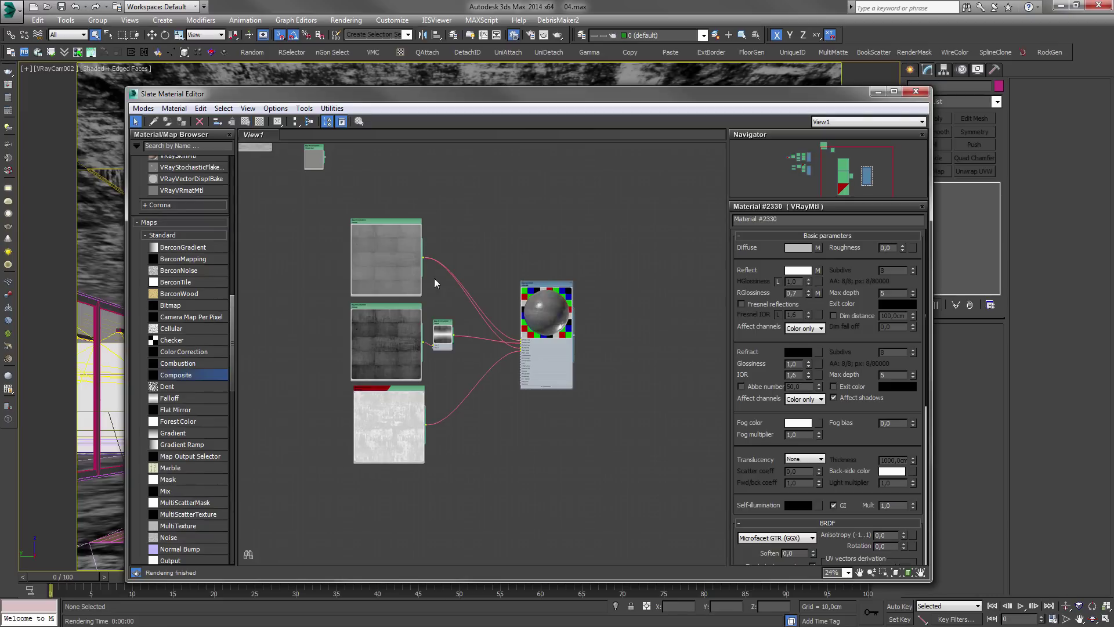
pyautogui.scroll(3, 391, 411)
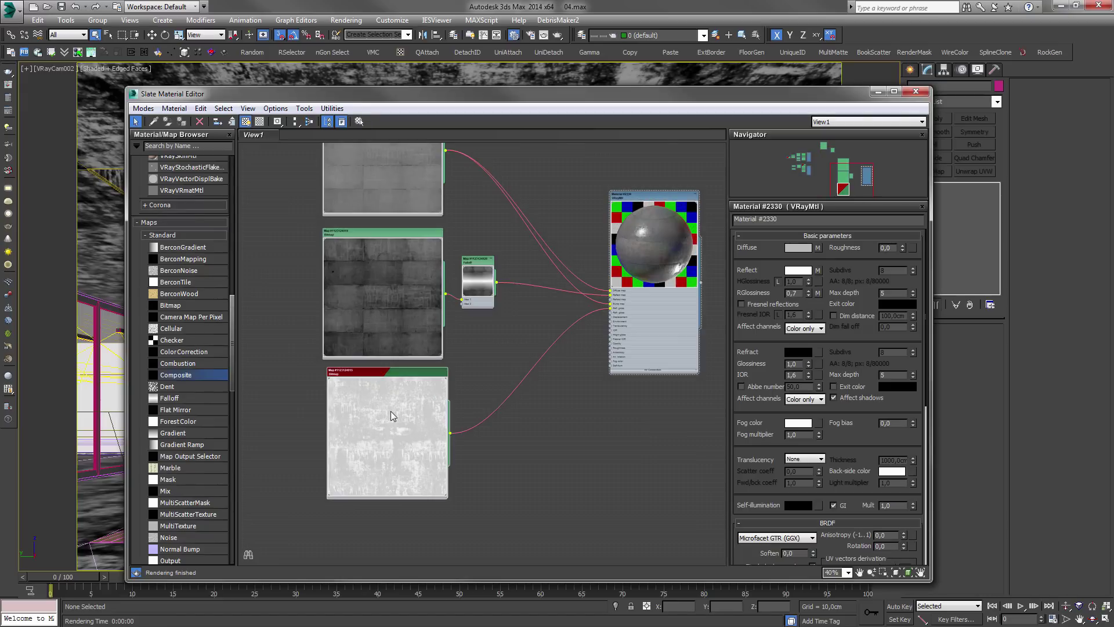
pyautogui.scroll(-4, 529, 366)
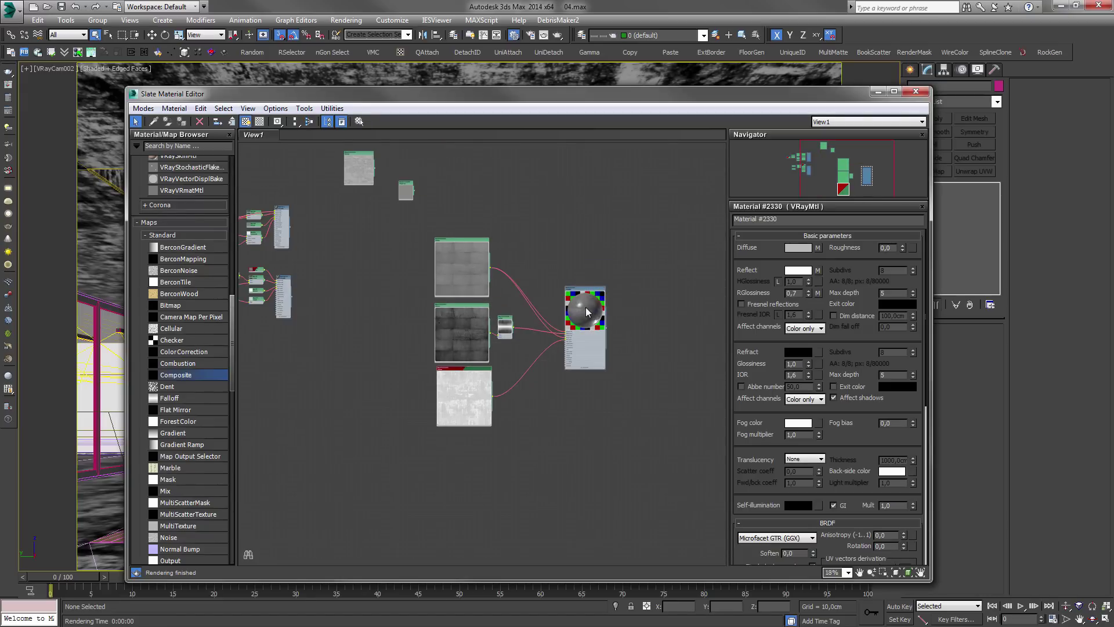
pyautogui.moveTo(679, 490); pyautogui.dragTo(397, 245)
pyautogui.press('z')
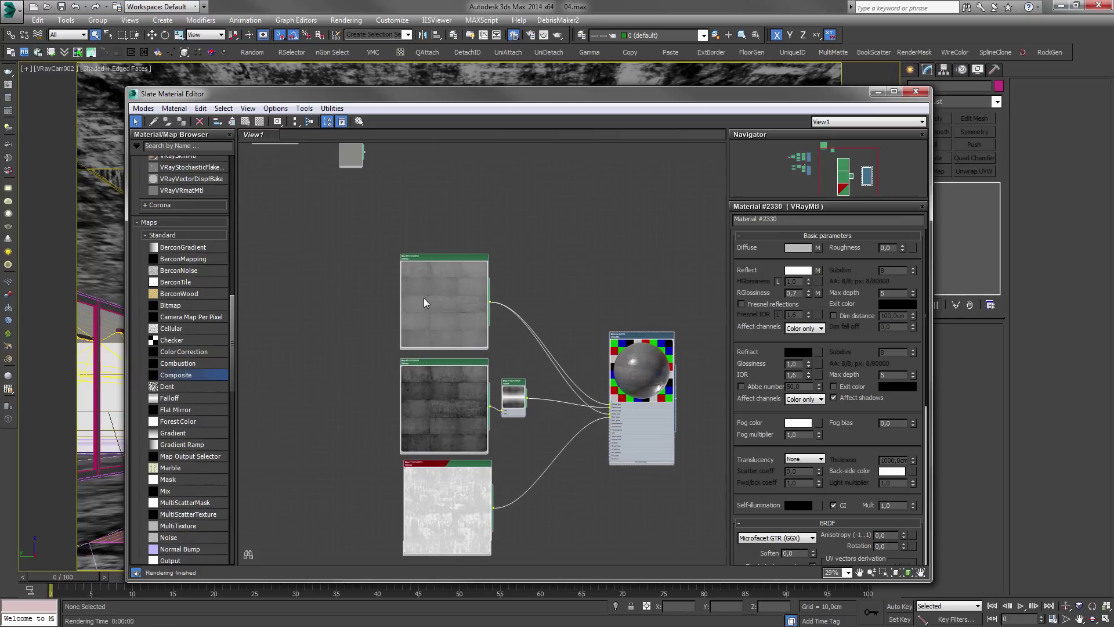
pyautogui.scroll(-1, 424, 301)
pyautogui.moveTo(372, 210); pyautogui.dragTo(396, 251, button='middle')
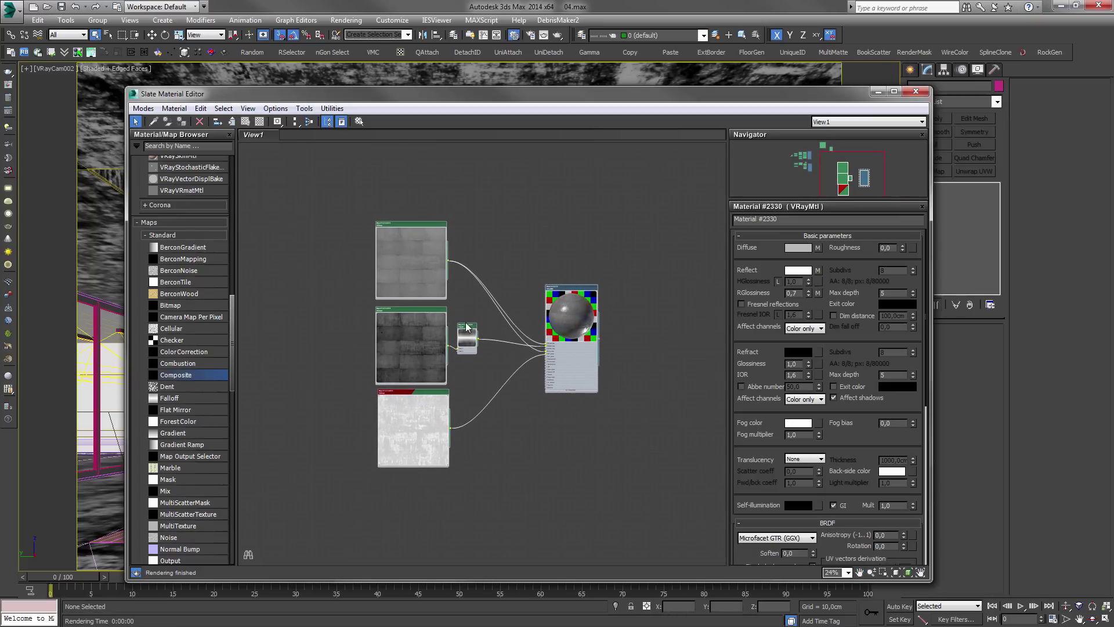
pyautogui.scroll(1, 467, 326)
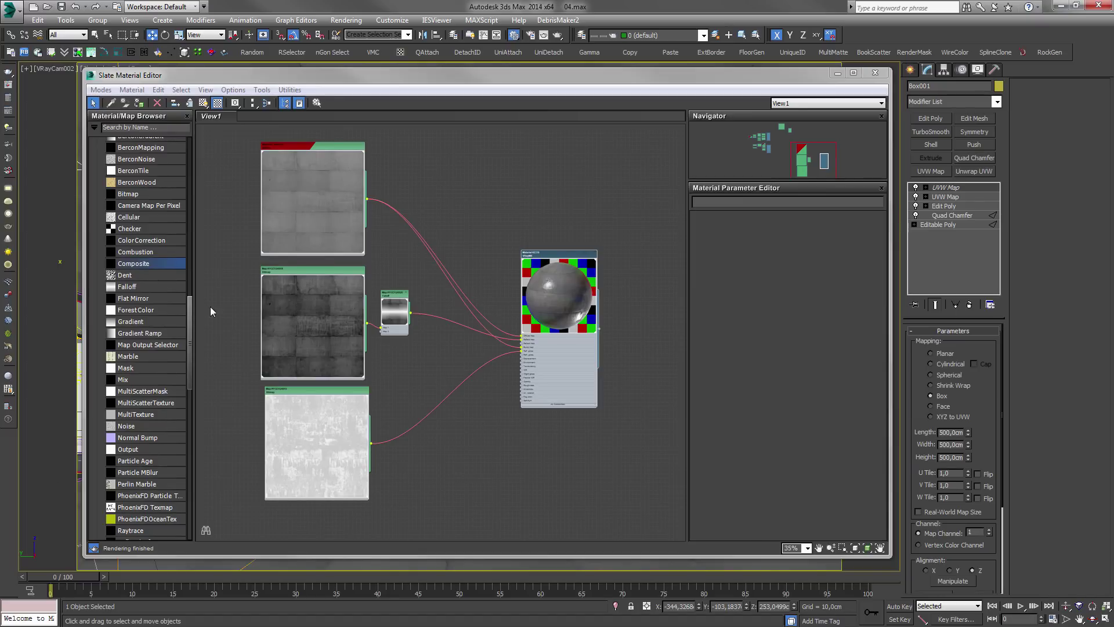
# - Try adding a VRayDirt map to the material graph, and delete it
pyautogui.moveTo(191, 308); pyautogui.dragTo(196, 420)
pyautogui.moveTo(122, 334); pyautogui.dragTo(515, 496)
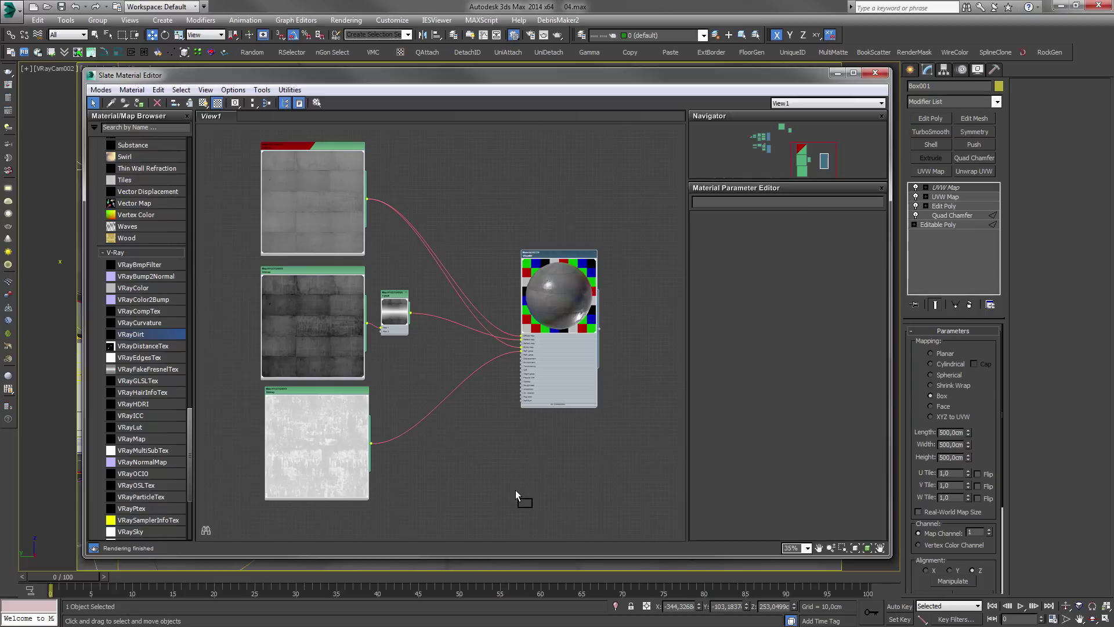
pyautogui.moveTo(511, 493); pyautogui.dragTo(501, 454)
pyautogui.press('Delete')
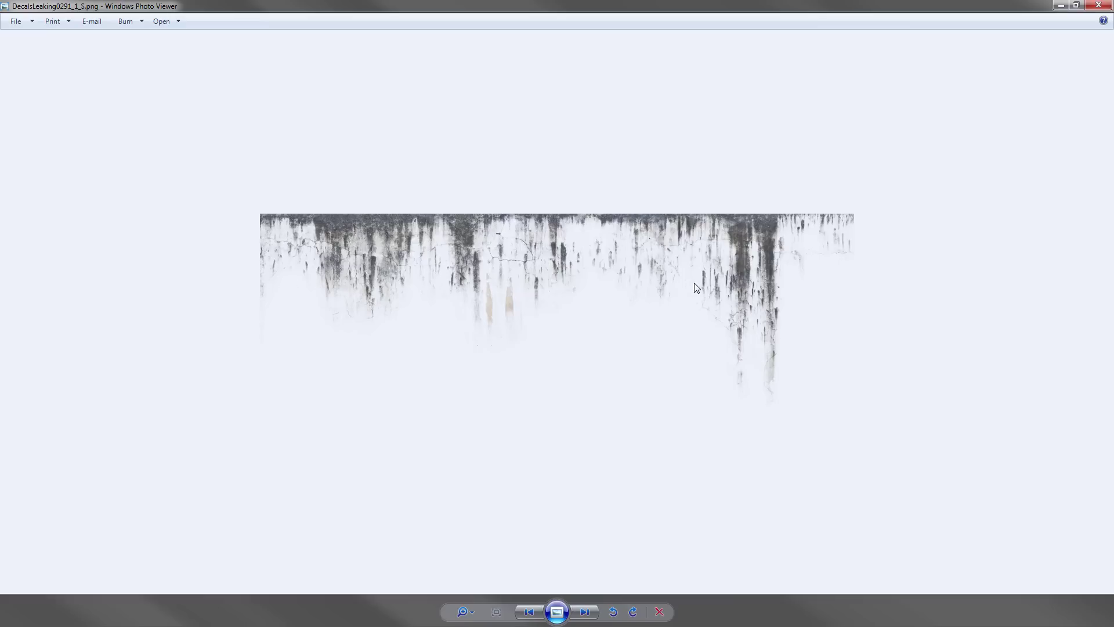
# - Close the leak decal image, place its DecalsLeaking0291_1_S.png bitmap node above the diffuse concrete map, and open the bitmap's parameters
pyautogui.click(1098, 5)
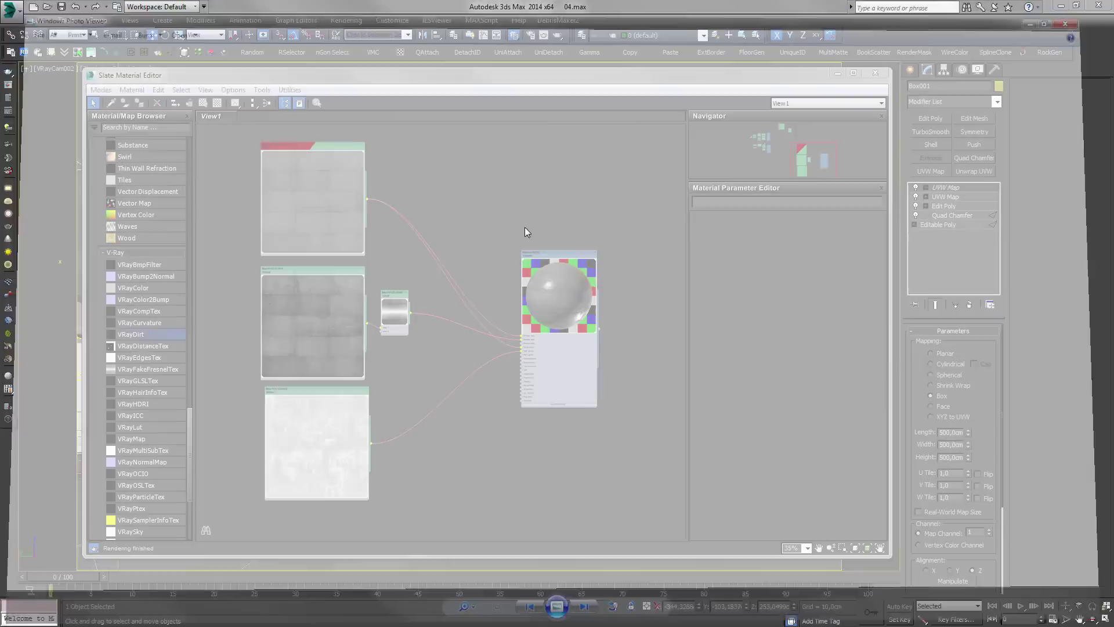
pyautogui.moveTo(227, 539); pyautogui.dragTo(383, 175)
pyautogui.click(473, 474)
pyautogui.moveTo(405, 219); pyautogui.dragTo(425, 377, button='middle')
pyautogui.scroll(1, 425, 377)
pyautogui.moveTo(423, 341); pyautogui.dragTo(370, 252)
pyautogui.scroll(2, 368, 256)
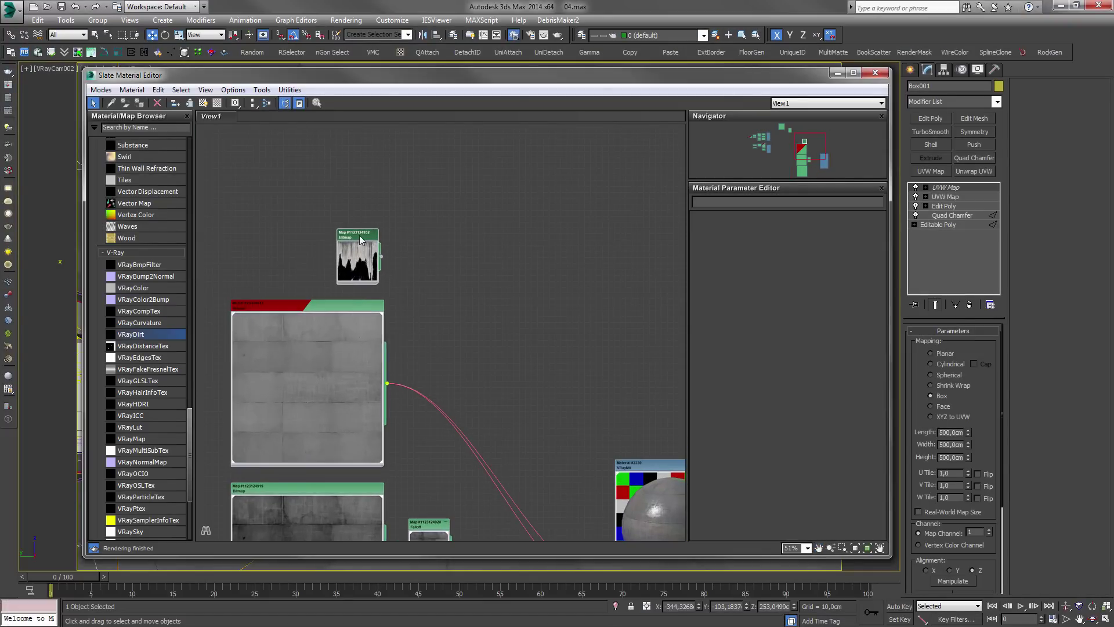
pyautogui.doubleClick(360, 239)
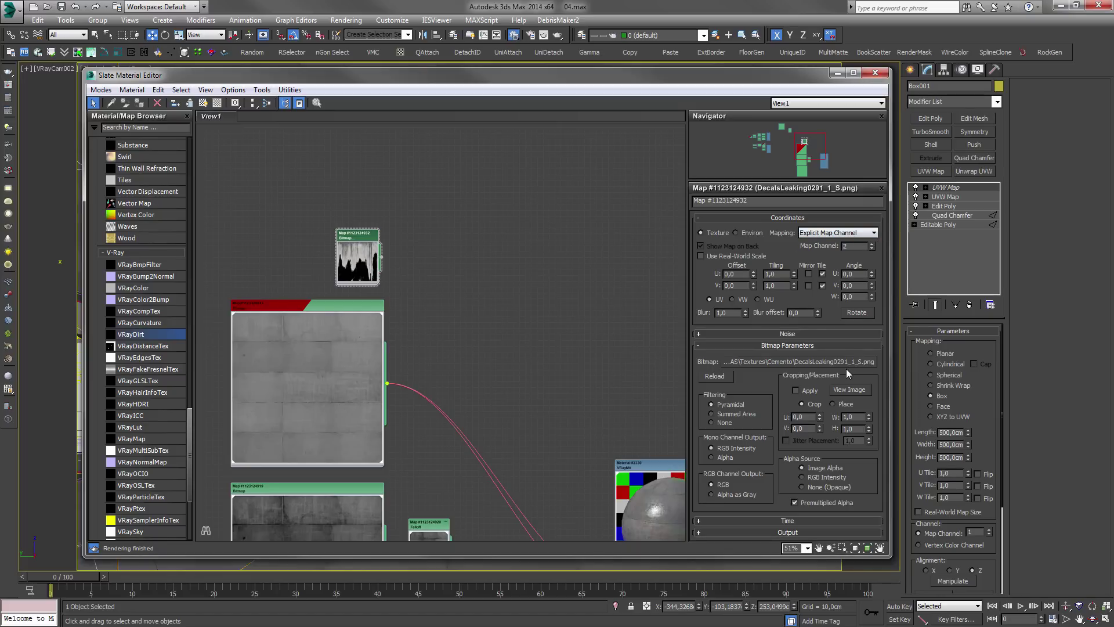
# - Close the material editor and add one more UVW Map modifier to Box001, set to map channel 2
pyautogui.click(875, 73)
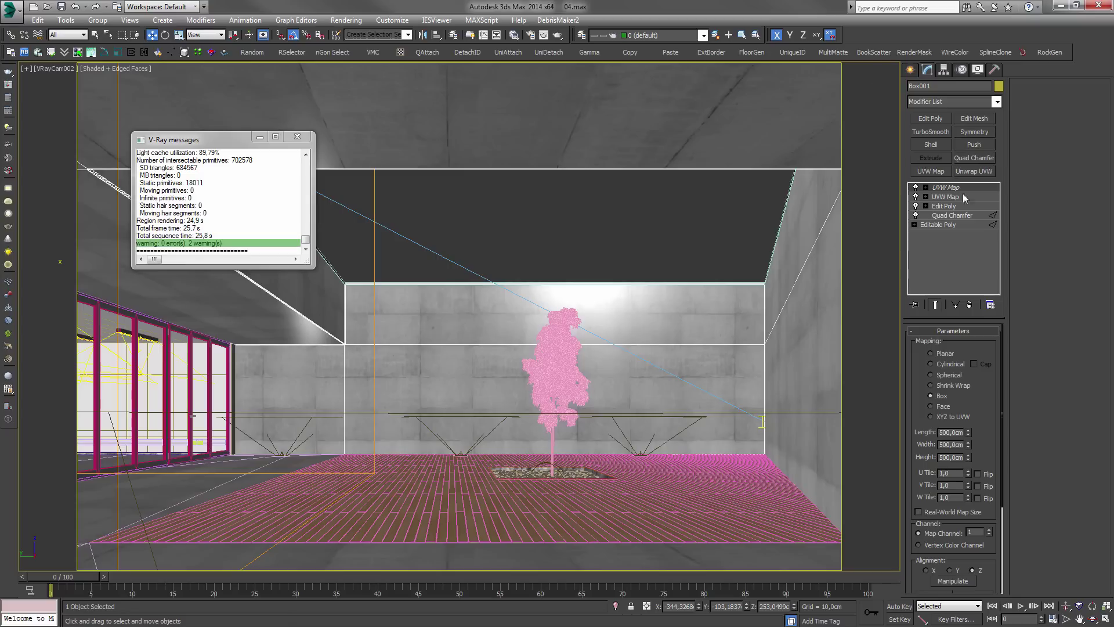
pyautogui.doubleClick(932, 174)
pyautogui.click(969, 305)
pyautogui.scroll(-5, 953, 432)
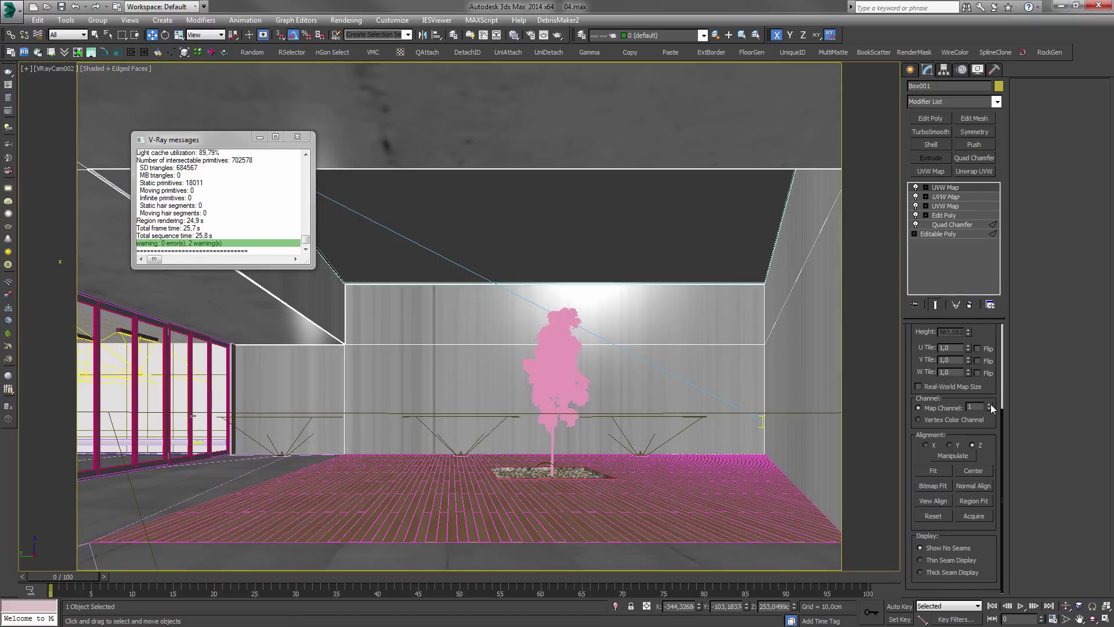
pyautogui.click(989, 404)
pyautogui.scroll(3, 938, 385)
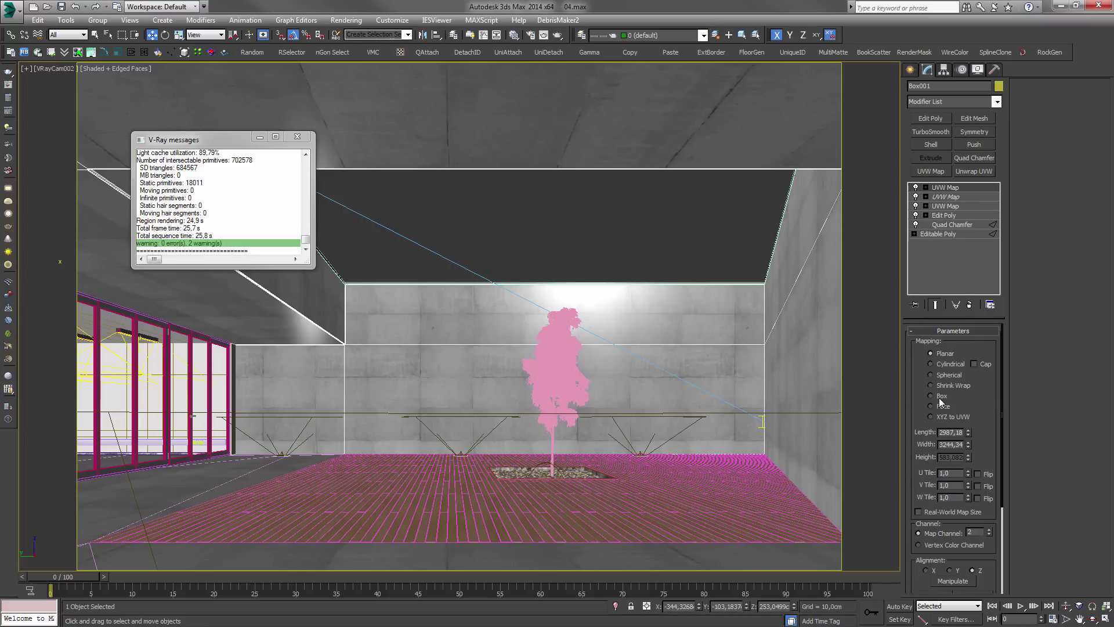
# - Set the new UVW Map on Box001 to Box mapping and bitmap-fit it to the DecalsLeaking image
pyautogui.moveTo(982, 434); pyautogui.dragTo(983, 327)
pyautogui.click(931, 503)
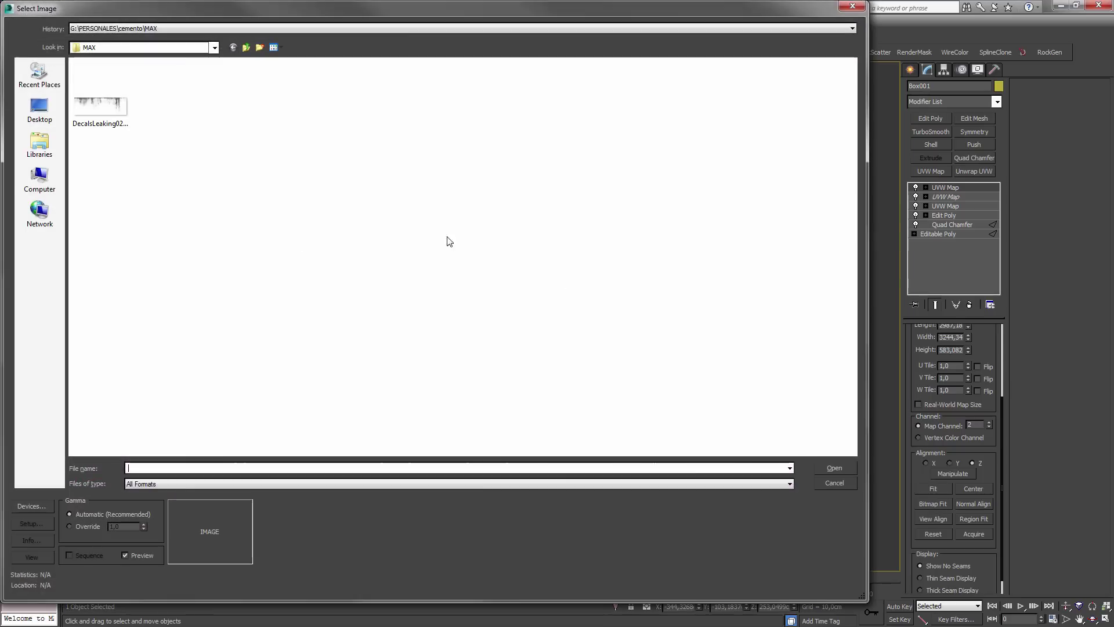
pyautogui.click(121, 109)
pyautogui.doubleClick(122, 109)
# - Copy the box mapping's width into its length so both are 9023,23
pyautogui.moveTo(982, 390); pyautogui.dragTo(982, 365)
pyautogui.doubleClick(946, 420)
pyautogui.hotkey('ctrl', 'c')
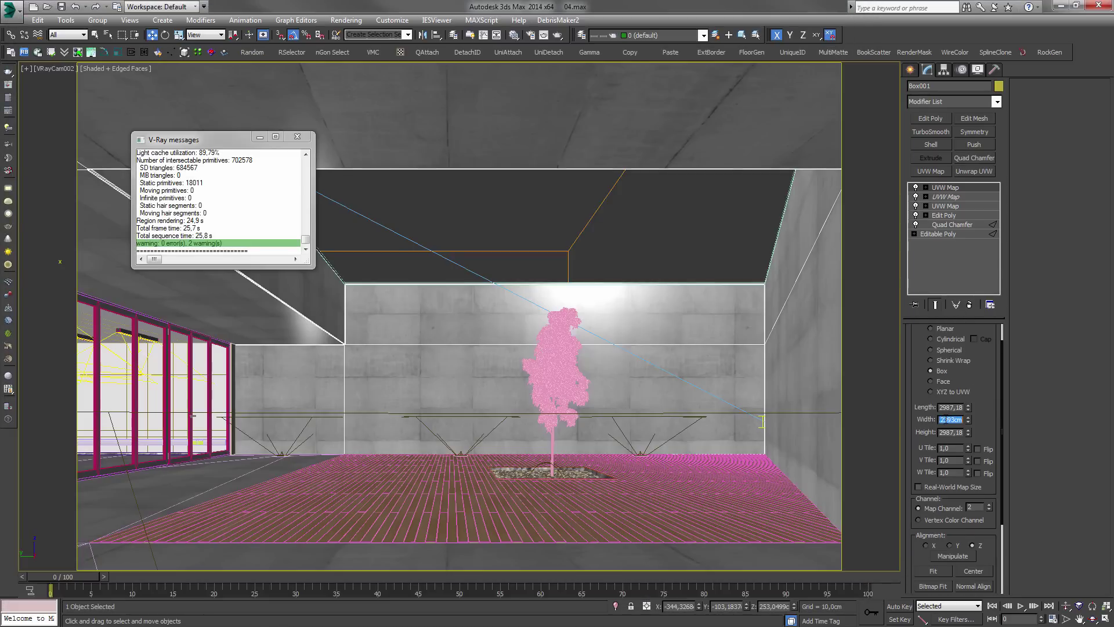
pyautogui.doubleClick(944, 407)
pyautogui.hotkey('ctrl', 'v')
pyautogui.press('Return')
# - Leave the camera view, reselect Box001 from outside the building, and activate the gizmo of its topmost UVW Map modifier
pyautogui.click(555, 269)
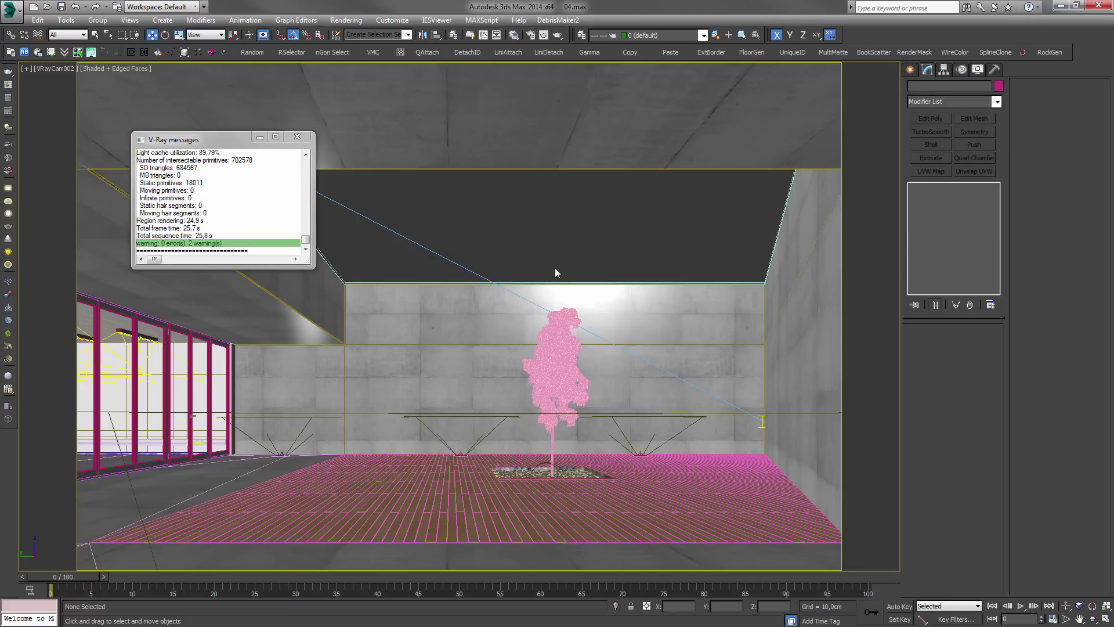
pyautogui.press('f')
pyautogui.press('z')
pyautogui.keyDown('alt'); pyautogui.moveTo(552, 290); pyautogui.dragTo(499, 320, button='middle'); pyautogui.keyUp('alt')
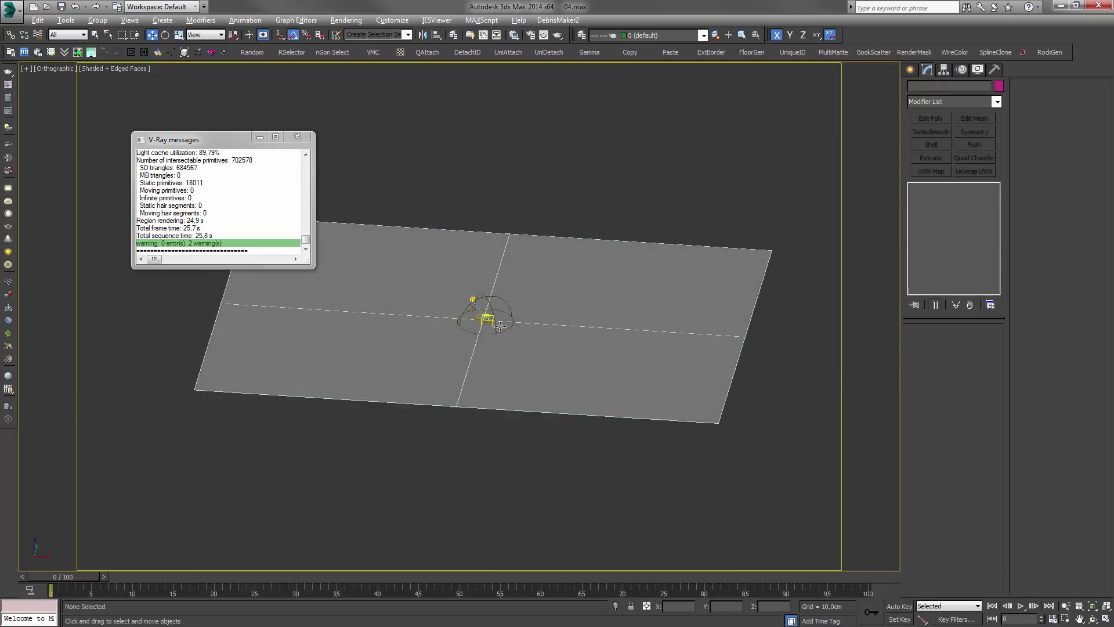
pyautogui.scroll(5, 499, 320)
pyautogui.scroll(10, 441, 293)
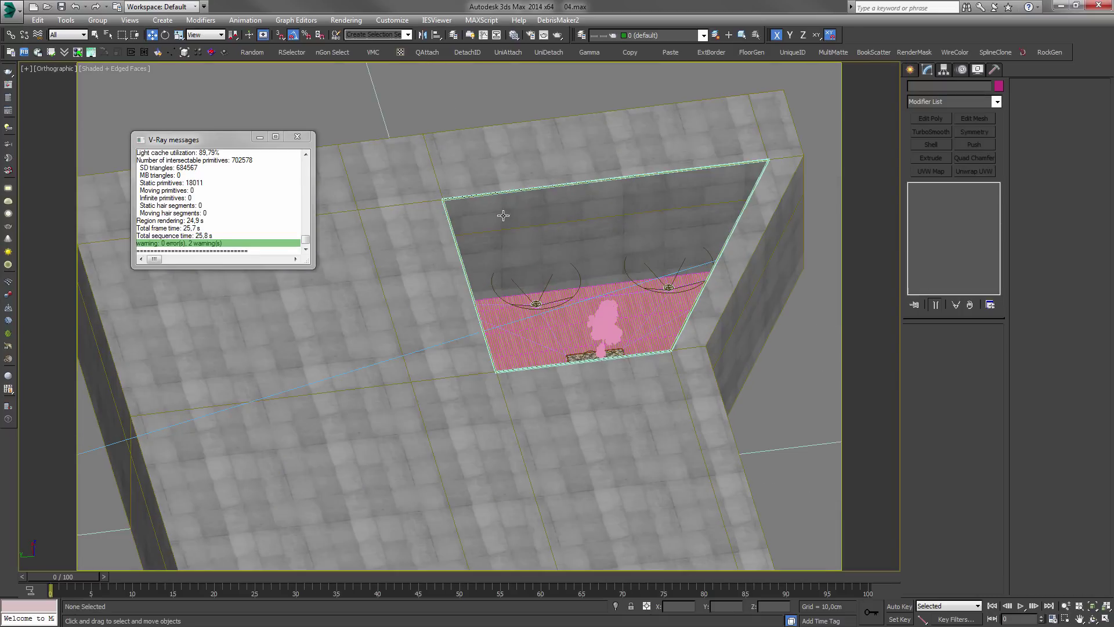
pyautogui.keyDown('alt'); pyautogui.moveTo(502, 212); pyautogui.dragTo(512, 181, button='middle'); pyautogui.keyUp('alt')
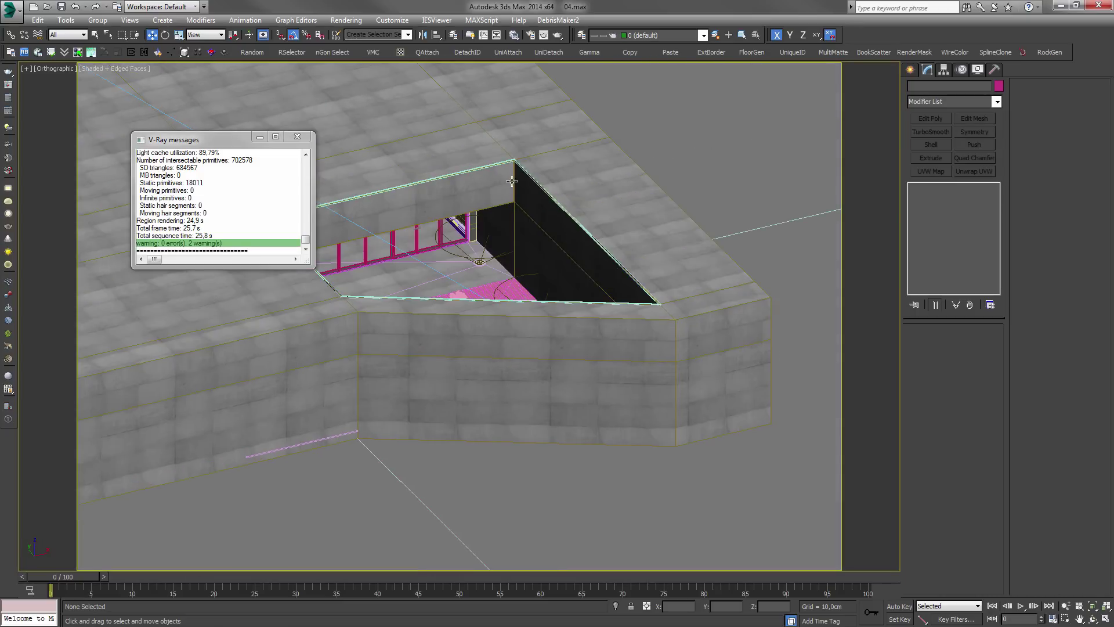
pyautogui.scroll(-10, 464, 262)
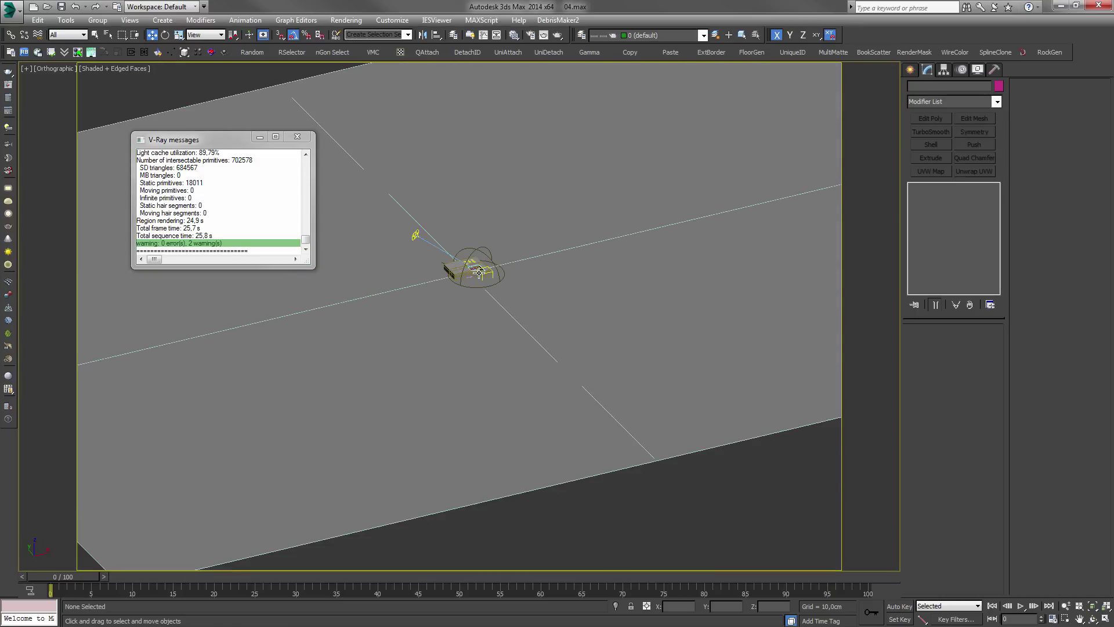
pyautogui.press('F3')
pyautogui.scroll(5, 466, 268)
pyautogui.click(565, 214)
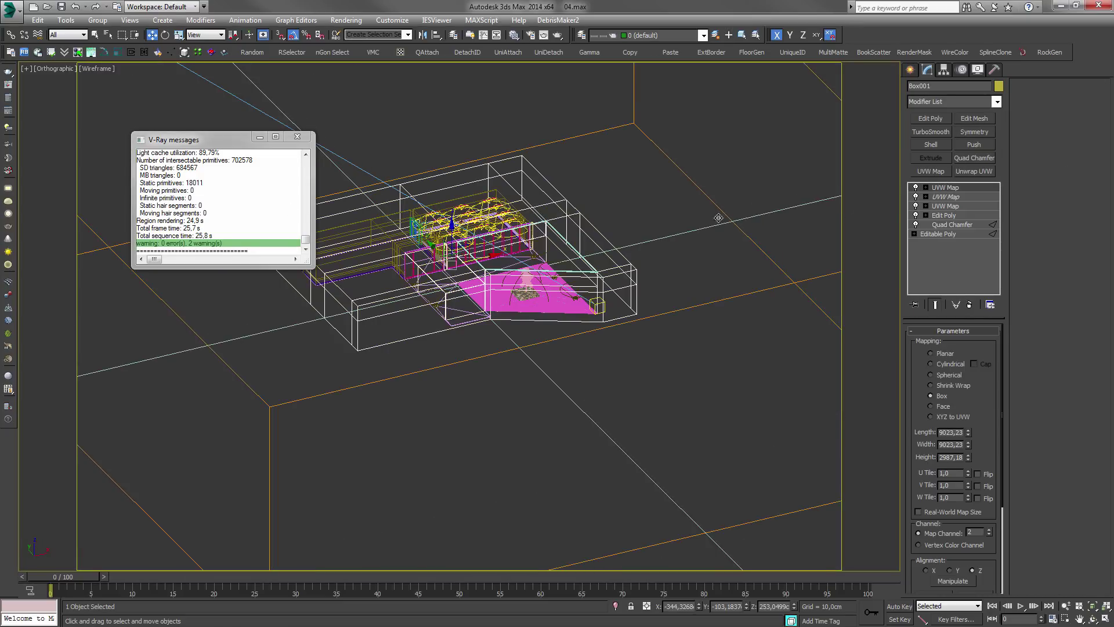
pyautogui.press('F3')
pyautogui.click(926, 188)
pyautogui.click(945, 196)
# - Scale the mapping gizmo down uniformly in the Front view to suit the height of the courtyard walls
pyautogui.moveTo(533, 285); pyautogui.dragTo(552, 316, button='middle')
pyautogui.press('f')
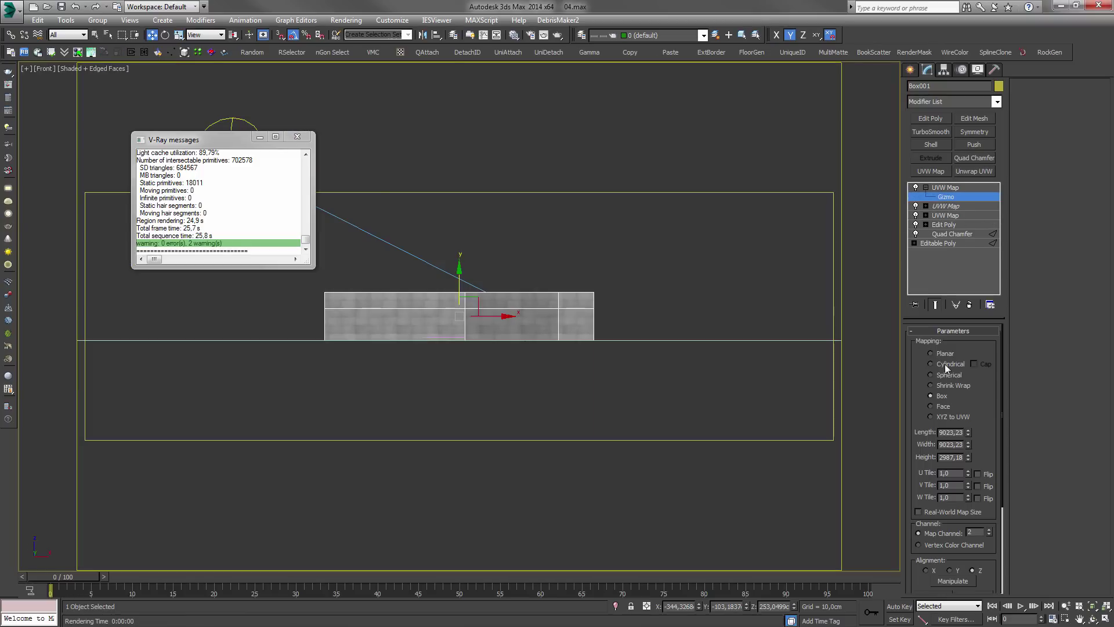
pyautogui.press('r')
pyautogui.moveTo(468, 308); pyautogui.dragTo(542, 32)
pyautogui.scroll(1, 485, 345)
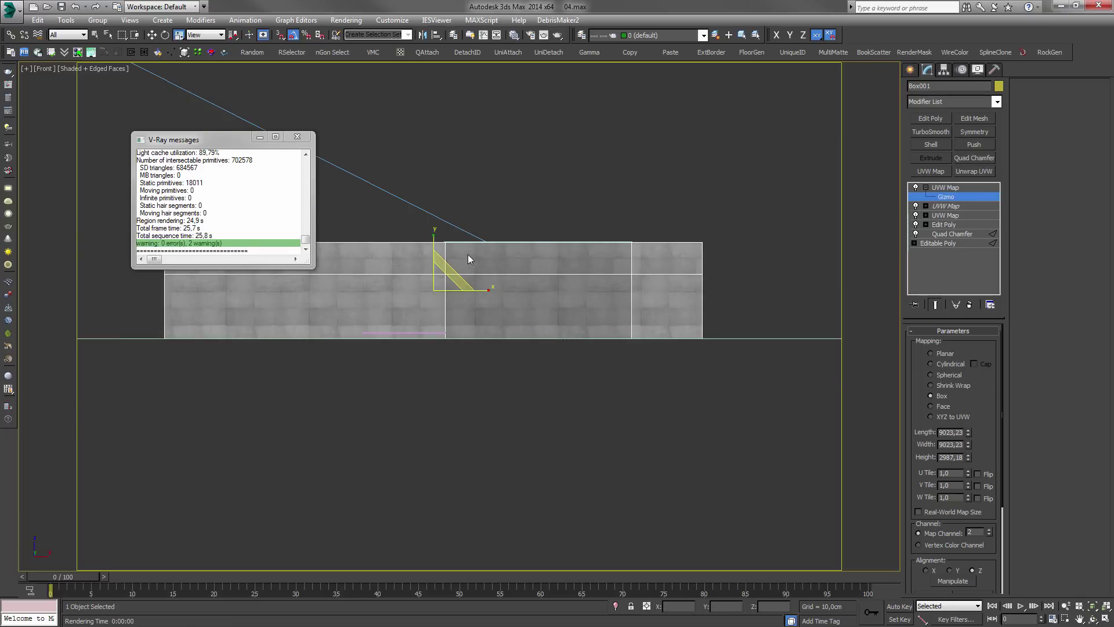
pyautogui.scroll(1, 449, 233)
pyautogui.press('F3')
pyautogui.moveTo(424, 323); pyautogui.dragTo(434, 261)
# - Move the scaled mapping gizmo onto the courtyard opening and return to the VRayCam002 view
pyautogui.press('w')
pyautogui.moveTo(470, 253)
pyautogui.keyDown('alt'); pyautogui.mouseDown(button='middle')
pyautogui.moveTo(540, 293)
pyautogui.moveTo(505, 335)
pyautogui.mouseUp(button='middle'); pyautogui.keyUp('alt')
pyautogui.scroll(-3, 510, 280)
pyautogui.press('F3')
pyautogui.keyDown('alt'); pyautogui.moveTo(434, 332); pyautogui.dragTo(447, 313, button='middle'); pyautogui.keyUp('alt')
pyautogui.moveTo(557, 280); pyautogui.dragTo(559, 306)
pyautogui.keyDown('alt'); pyautogui.moveTo(565, 318); pyautogui.dragTo(881, 311, button='middle'); pyautogui.keyUp('alt')
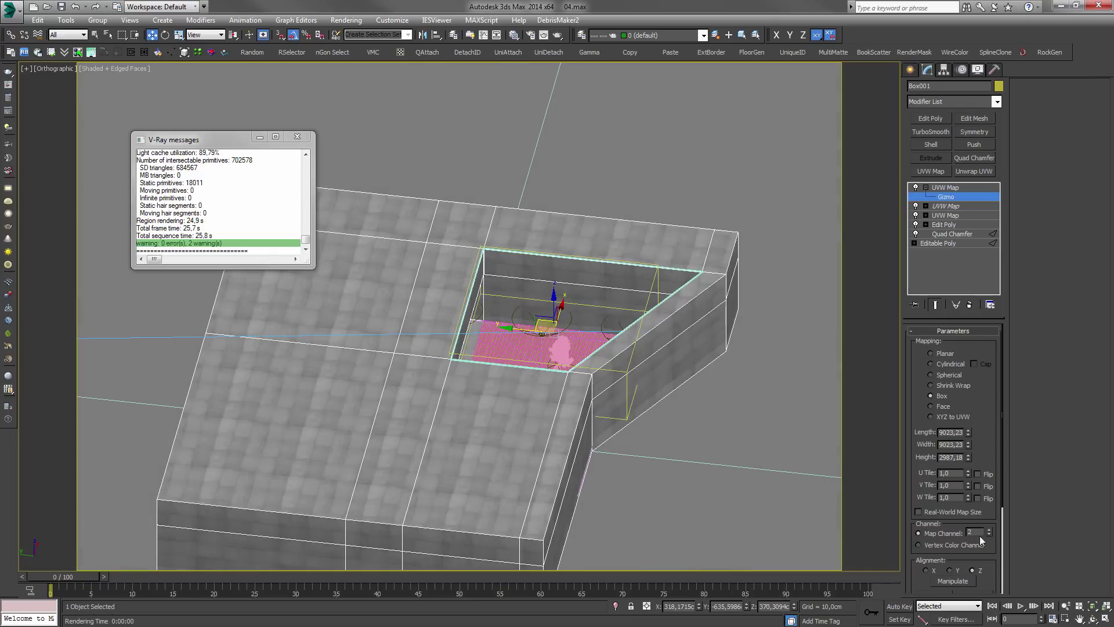
pyautogui.moveTo(600, 369); pyautogui.dragTo(622, 353, button='middle')
pyautogui.press('c')
pyautogui.doubleClick(523, 242)
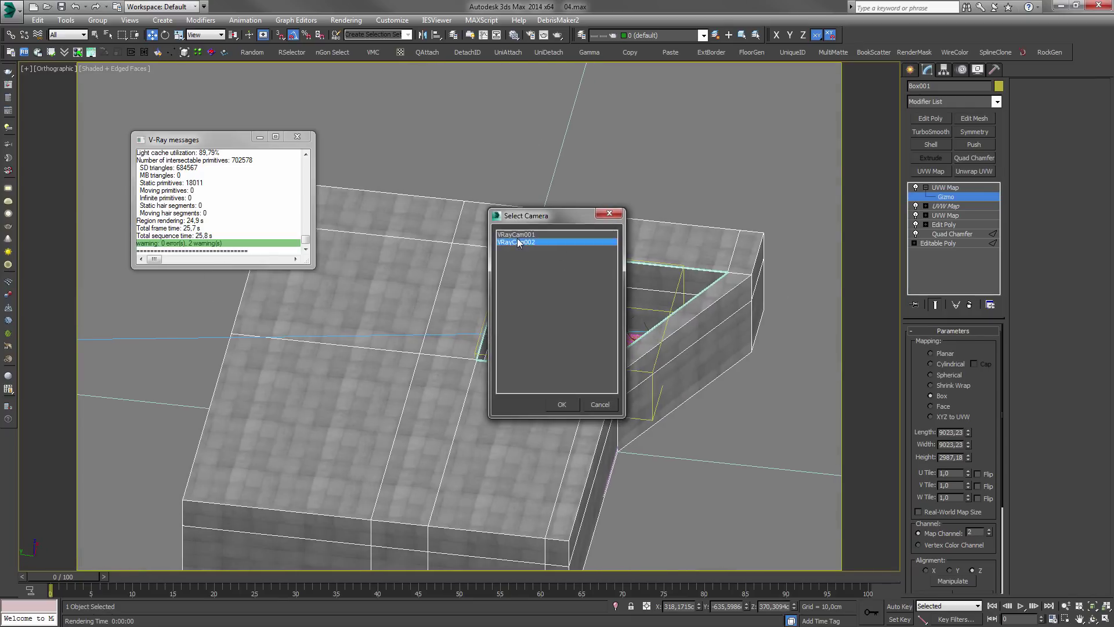
# - Add a Composite map to the material graph and connect the diffuse concrete bitmap to its Layer 1
pyautogui.press('m')
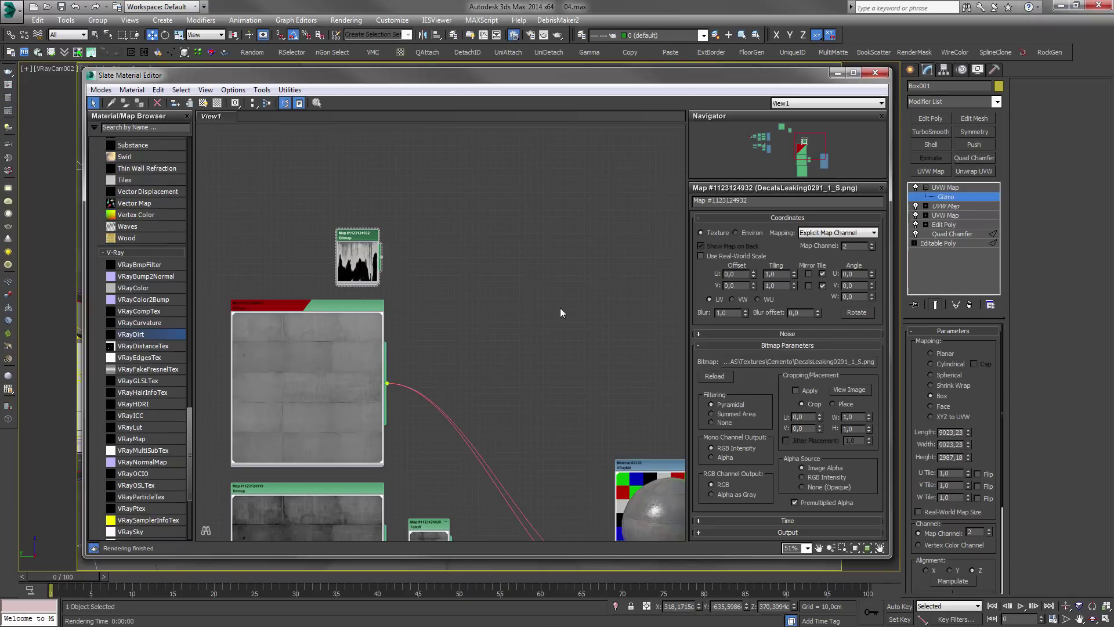
pyautogui.scroll(-3, 539, 313)
pyautogui.moveTo(538, 311); pyautogui.dragTo(510, 248, button='middle')
pyautogui.moveTo(544, 294); pyautogui.dragTo(545, 268)
pyautogui.scroll(4, 444, 249)
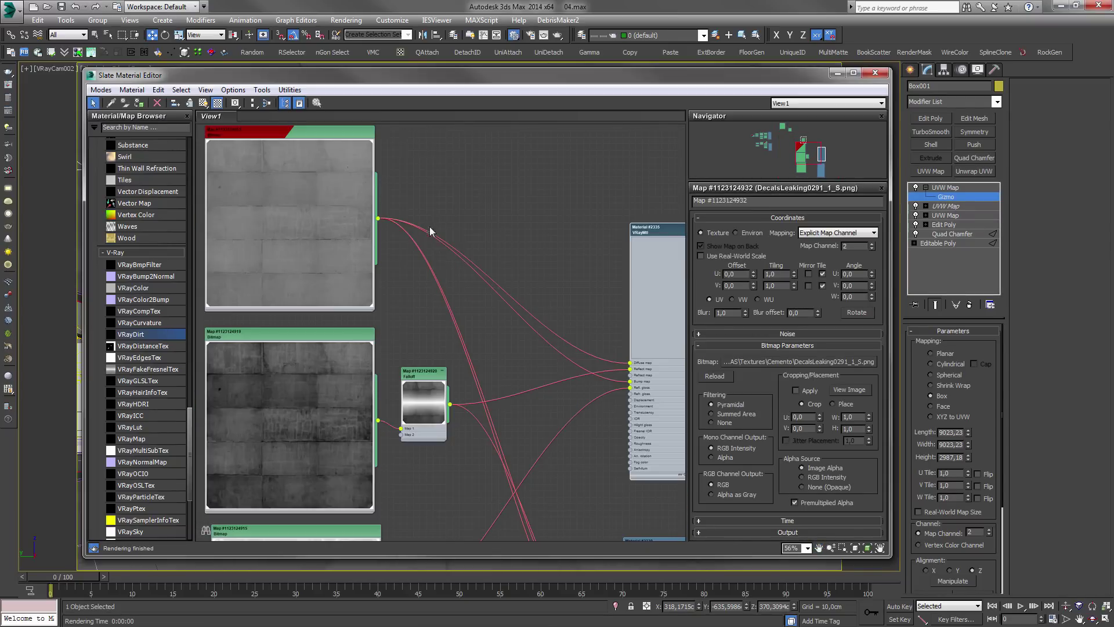
pyautogui.moveTo(249, 238); pyautogui.dragTo(287, 305, button='middle')
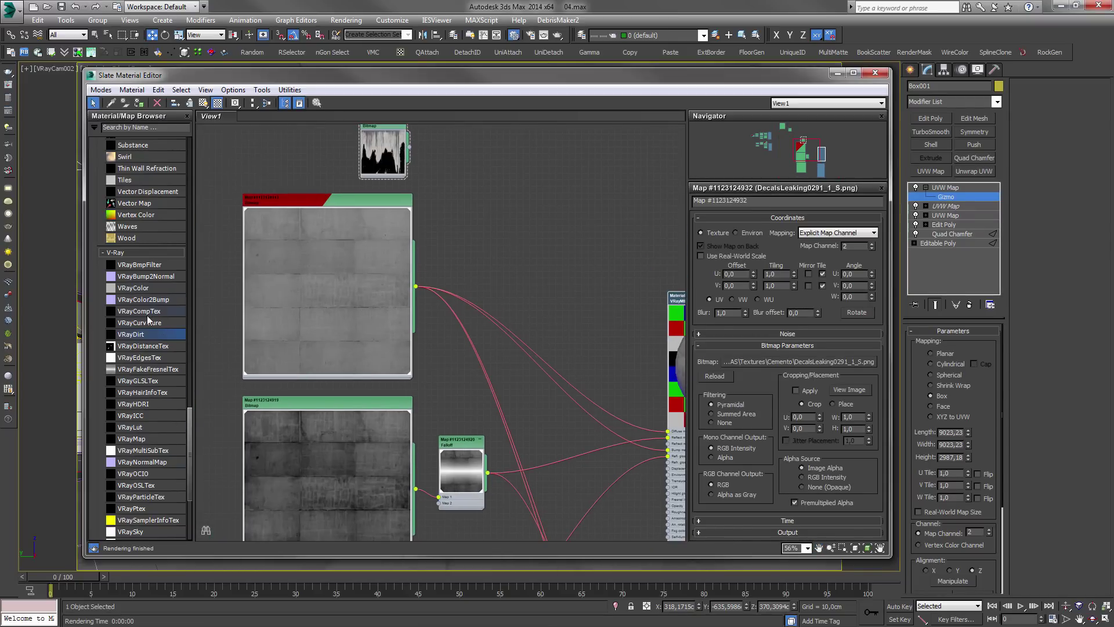
pyautogui.moveTo(190, 416); pyautogui.dragTo(249, 288)
pyautogui.moveTo(547, 213); pyautogui.dragTo(548, 214)
pyautogui.scroll(3, 435, 280)
pyautogui.moveTo(428, 286); pyautogui.dragTo(576, 198)
# - Add a second layer to the Composite map and connect the leak decal bitmap to Layer 2
pyautogui.moveTo(612, 201); pyautogui.dragTo(500, 226, button='middle')
pyautogui.doubleClick(500, 217)
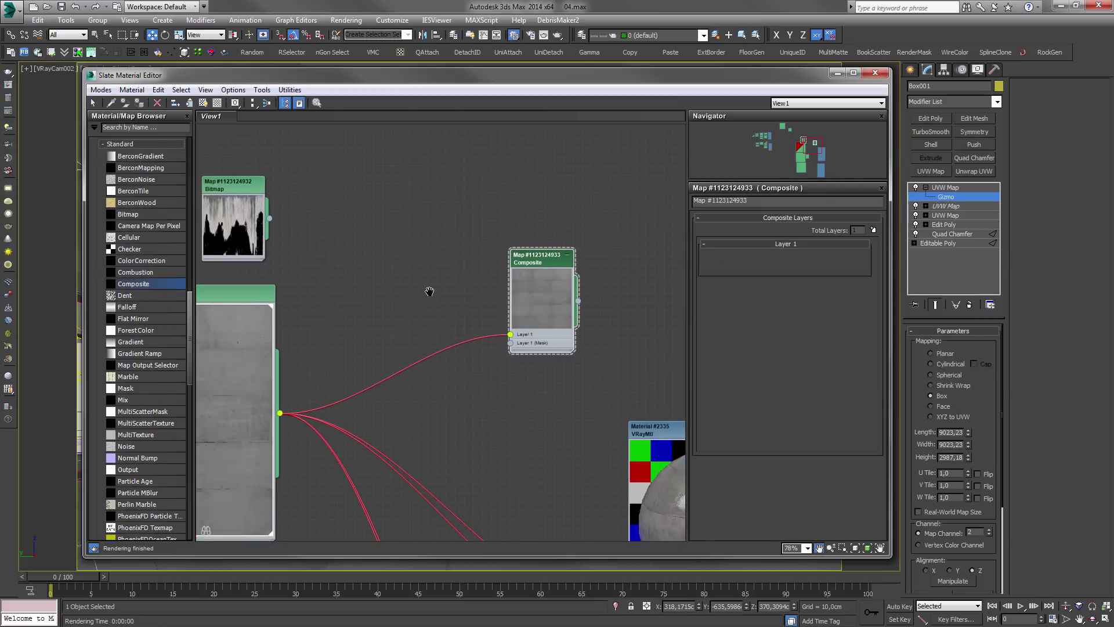
pyautogui.click(872, 231)
pyautogui.moveTo(300, 262); pyautogui.dragTo(541, 395)
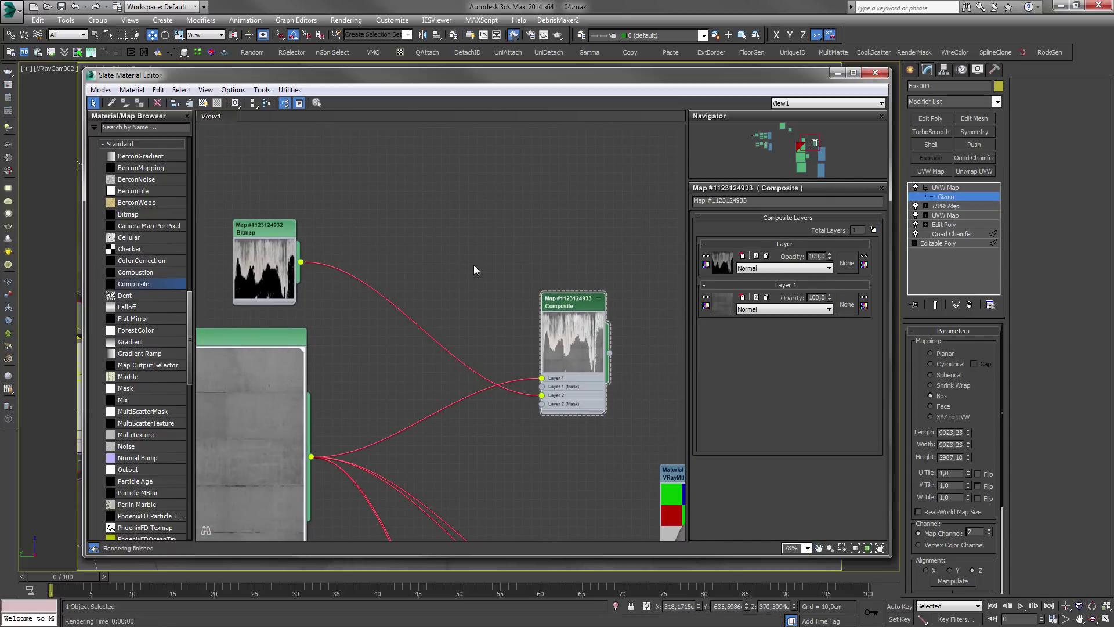
# - Turn off V tiling on the leak decal bitmap and move its node slightly higher
pyautogui.doubleClick(258, 230)
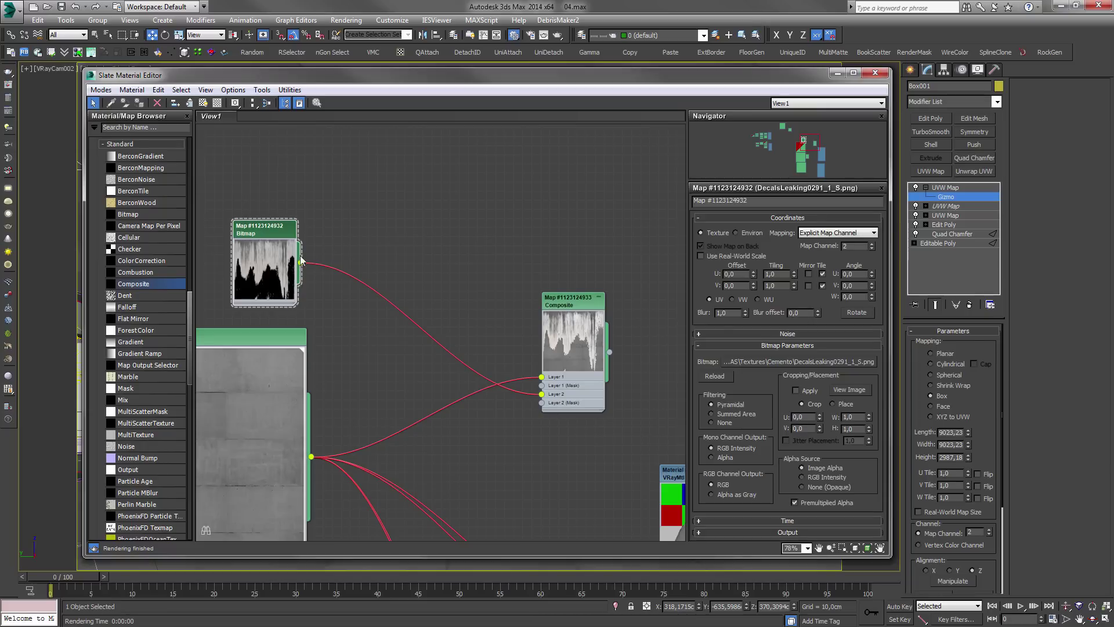
pyautogui.click(823, 286)
pyautogui.moveTo(282, 251); pyautogui.dragTo(297, 229)
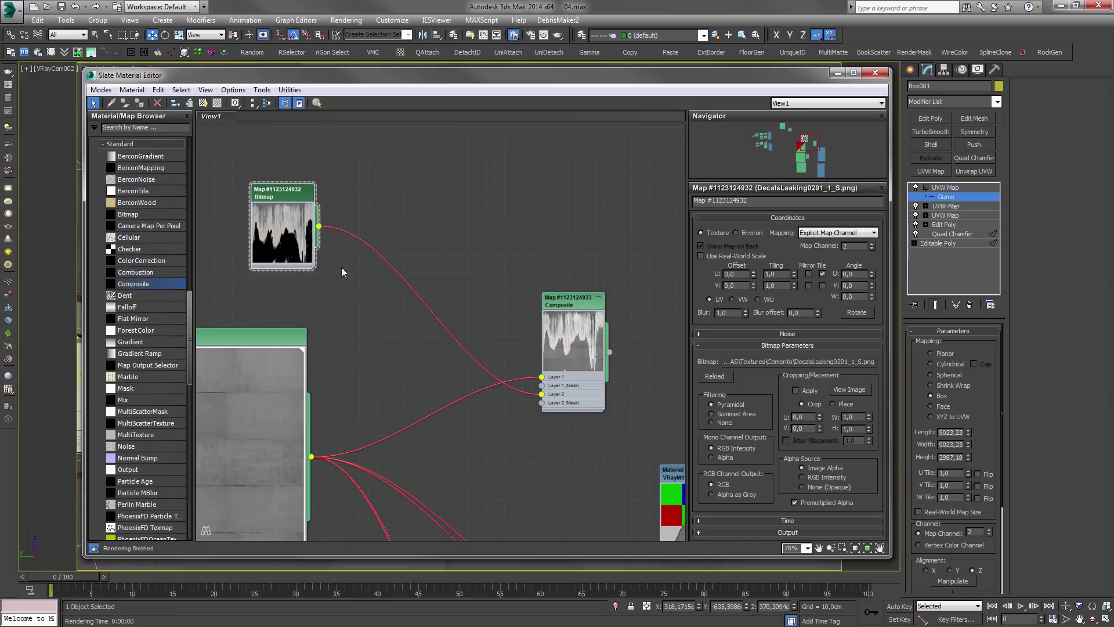
# - Try Multiply on the Composite map's leak layer and settle on Soft Light as its blend mode
pyautogui.doubleClick(572, 301)
pyautogui.moveTo(573, 399); pyautogui.dragTo(485, 341, button='middle')
pyautogui.scroll(1, 485, 341)
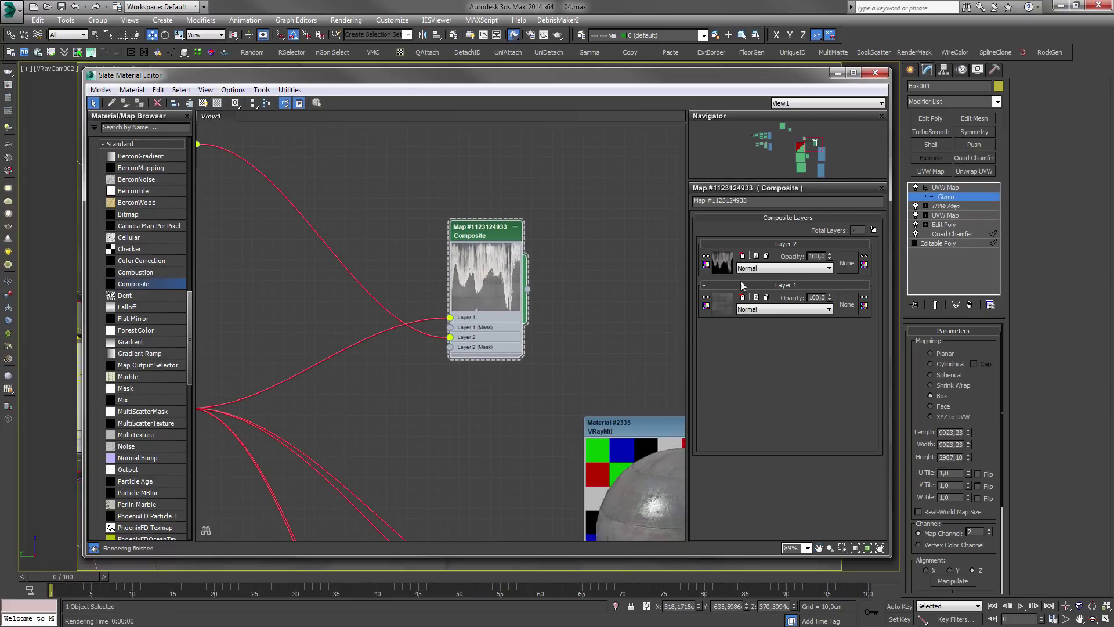
pyautogui.click(783, 268)
pyautogui.click(754, 316)
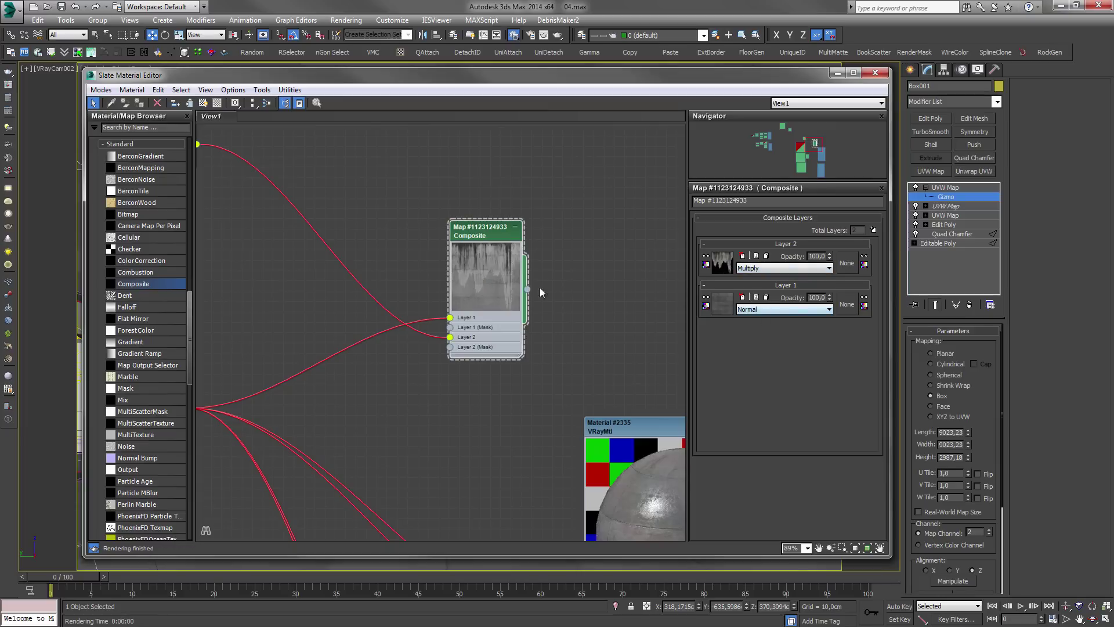
pyautogui.click(757, 268)
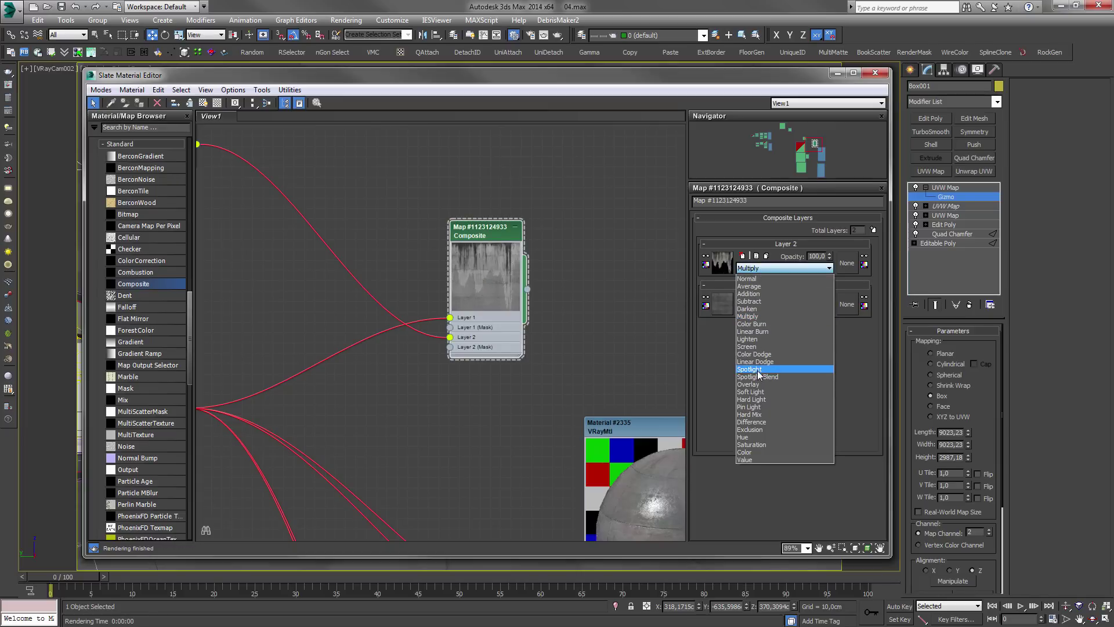
pyautogui.click(757, 391)
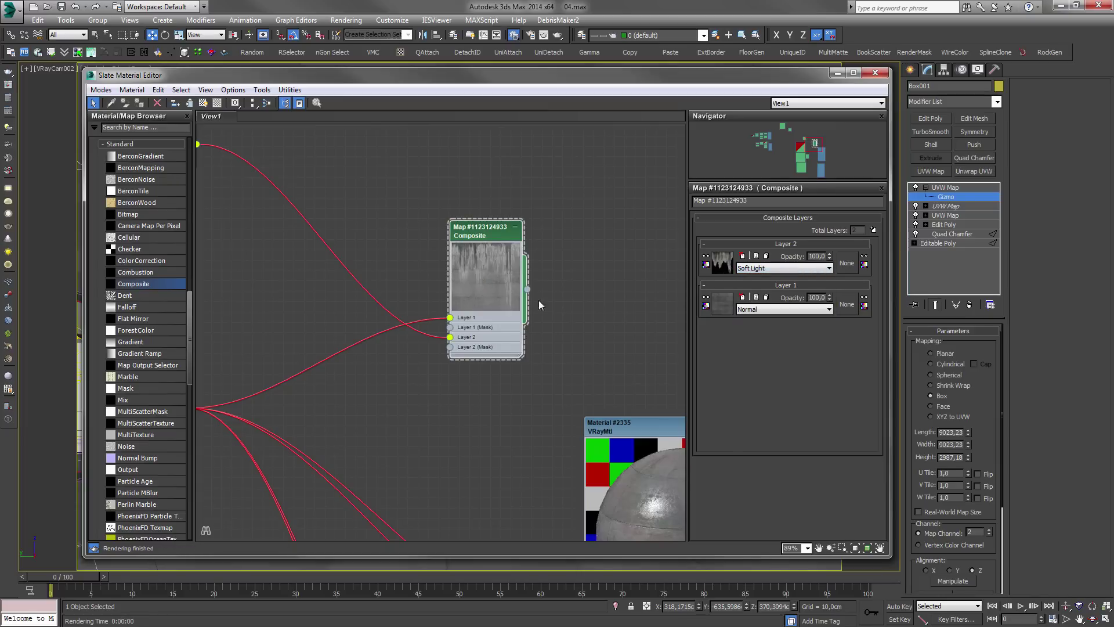
# - Lower the leak layer's opacity in the Composite map to 40 after trying 50, and reposition the node
pyautogui.moveTo(824, 256); pyautogui.dragTo(724, 260)
pyautogui.write('50')
pyautogui.press('Return')
pyautogui.moveTo(476, 263); pyautogui.dragTo(446, 295)
pyautogui.moveTo(557, 403); pyautogui.dragTo(472, 343, button='middle')
pyautogui.moveTo(828, 259); pyautogui.dragTo(828, 263)
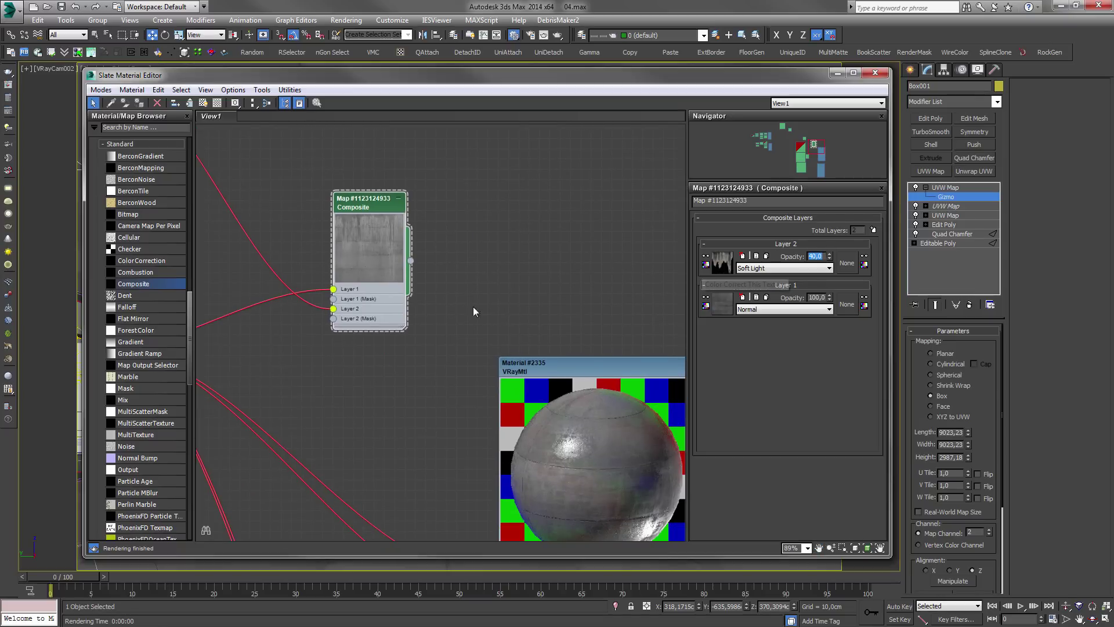
# - Connect the Composite map's output to the Diffuse map of VRayMtl Material #2335
pyautogui.moveTo(502, 336); pyautogui.dragTo(495, 248, button='middle')
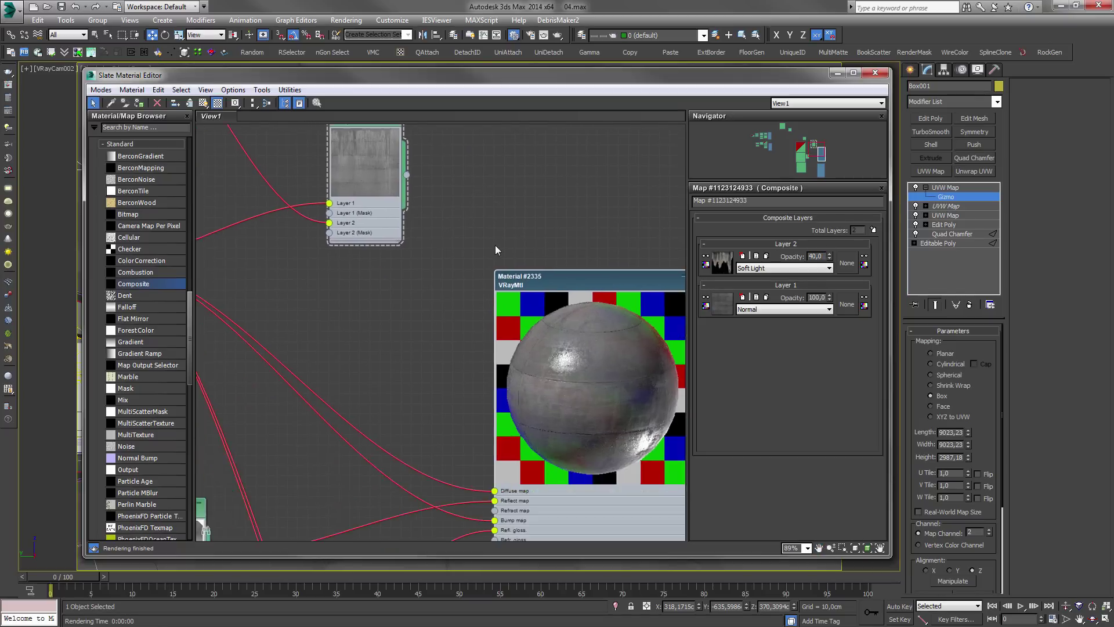
pyautogui.scroll(-8, 513, 272)
pyautogui.scroll(4, 493, 289)
pyautogui.moveTo(457, 188); pyautogui.dragTo(515, 388)
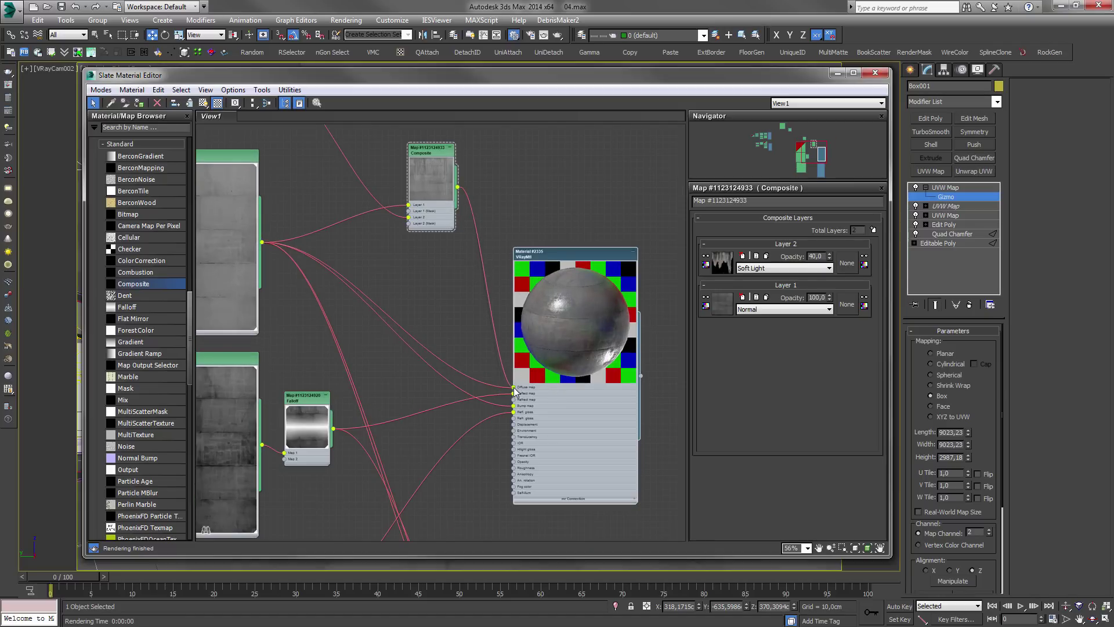
# - Add a second Composite map beside the reflection Falloff and connect the Falloff to its Layer 1
pyautogui.scroll(-4, 429, 245)
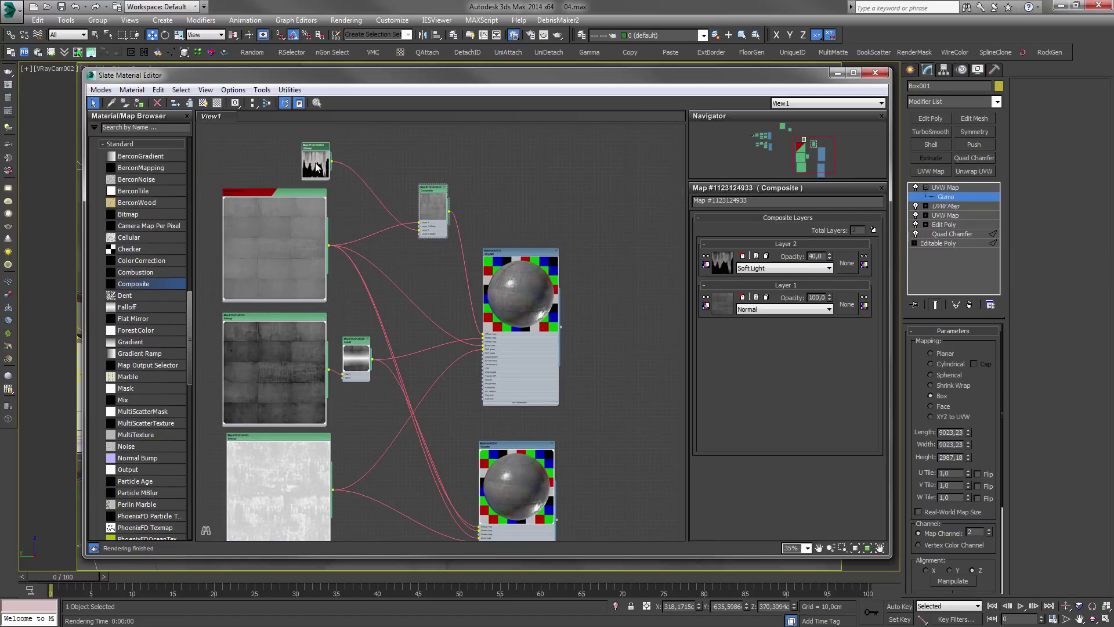
pyautogui.scroll(5, 410, 182)
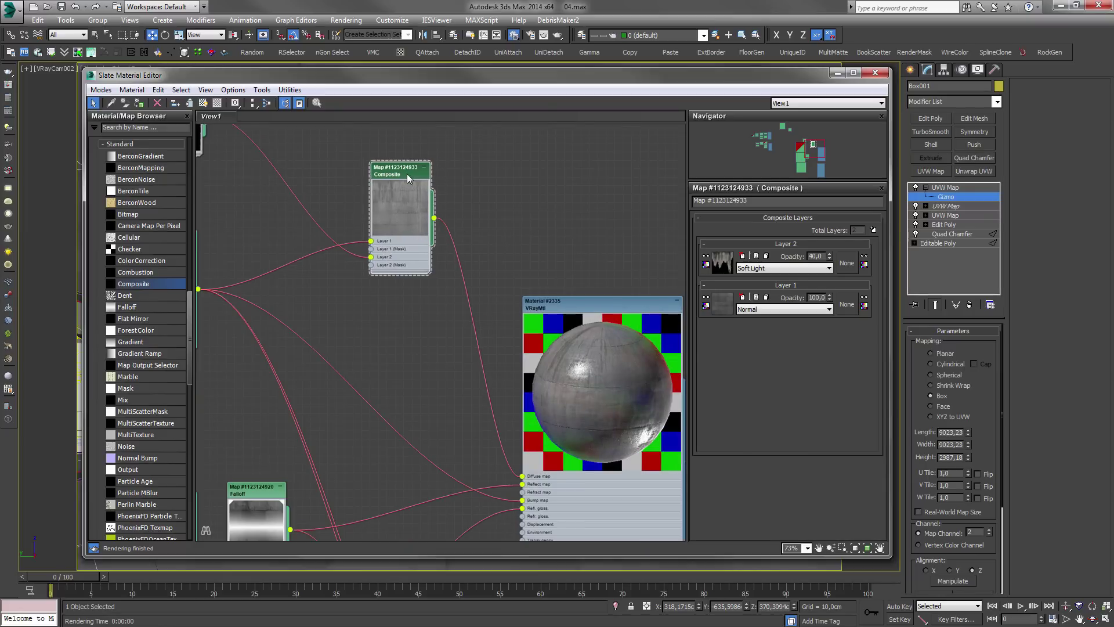
pyautogui.moveTo(542, 399); pyautogui.dragTo(505, 271, button='middle')
pyautogui.moveTo(558, 227); pyautogui.dragTo(601, 207)
pyautogui.moveTo(330, 326); pyautogui.dragTo(507, 349, button='middle')
pyautogui.scroll(-1, 507, 348)
pyautogui.moveTo(162, 282); pyautogui.dragTo(543, 351)
pyautogui.scroll(2, 460, 400)
pyautogui.moveTo(398, 402); pyautogui.dragTo(521, 284)
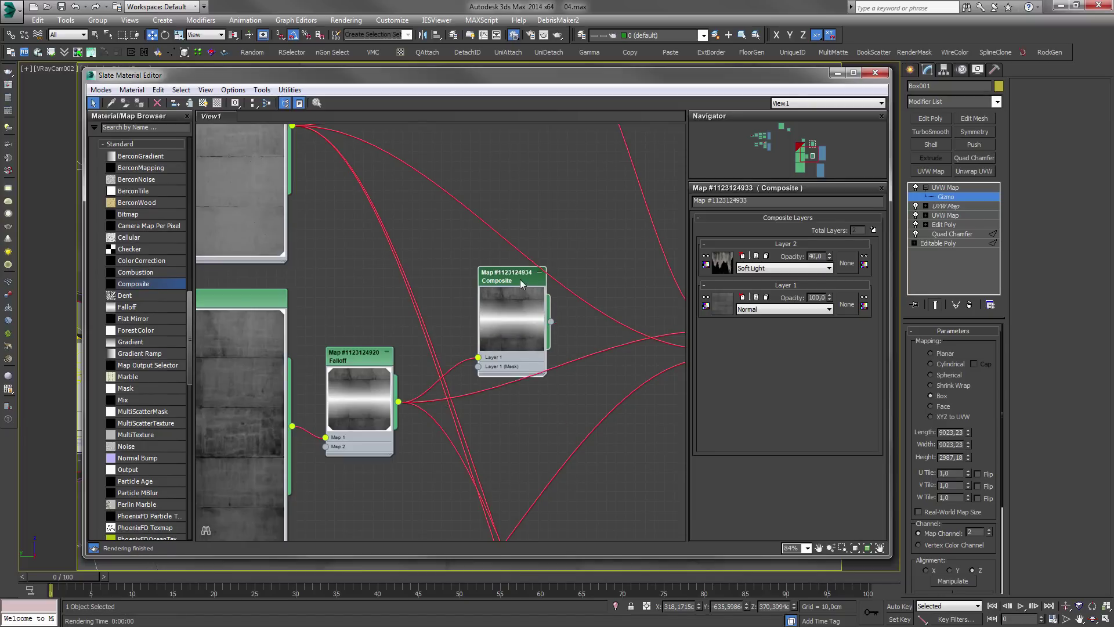
# - Rearrange the Falloff and second Composite nodes, and place the leak decal bitmap just above the Falloff
pyautogui.scroll(-5, 441, 348)
pyautogui.moveTo(394, 384); pyautogui.dragTo(352, 378)
pyautogui.moveTo(450, 344)
pyautogui.mouseDown()
pyautogui.moveTo(433, 349)
pyautogui.moveTo(459, 342)
pyautogui.moveTo(447, 337)
pyautogui.moveTo(462, 344)
pyautogui.mouseUp()
pyautogui.moveTo(350, 219); pyautogui.dragTo(366, 266, button='middle')
pyautogui.moveTo(316, 163); pyautogui.dragTo(364, 376)
# - Add a second layer to the reflection Composite map and connect the leak decal bitmap to Layer 2
pyautogui.scroll(3, 420, 429)
pyautogui.scroll(1, 402, 392)
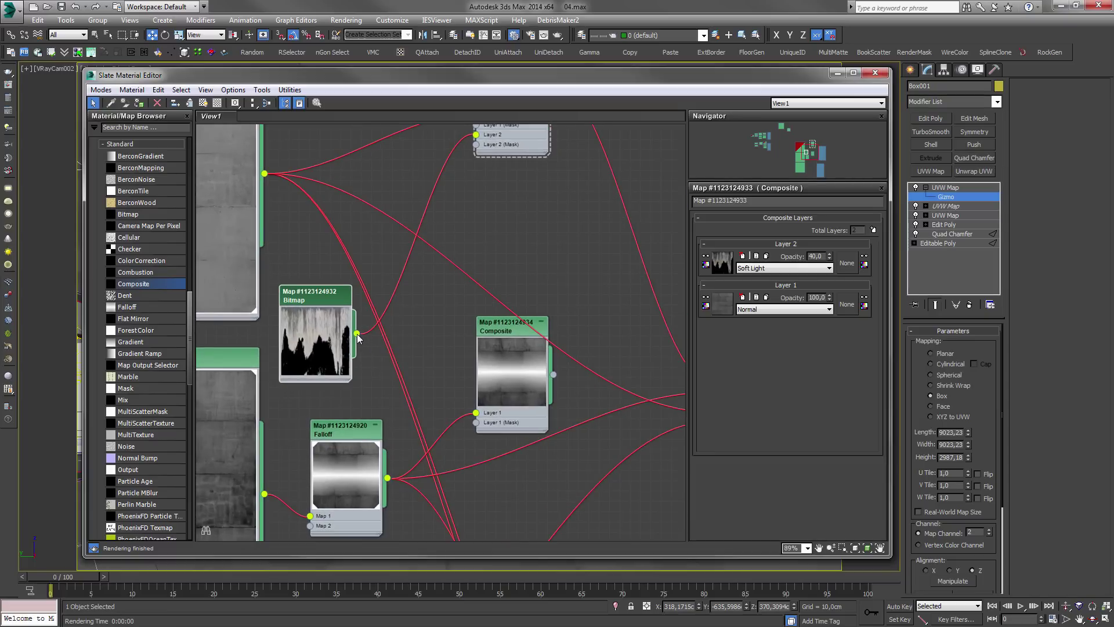
pyautogui.click(509, 331)
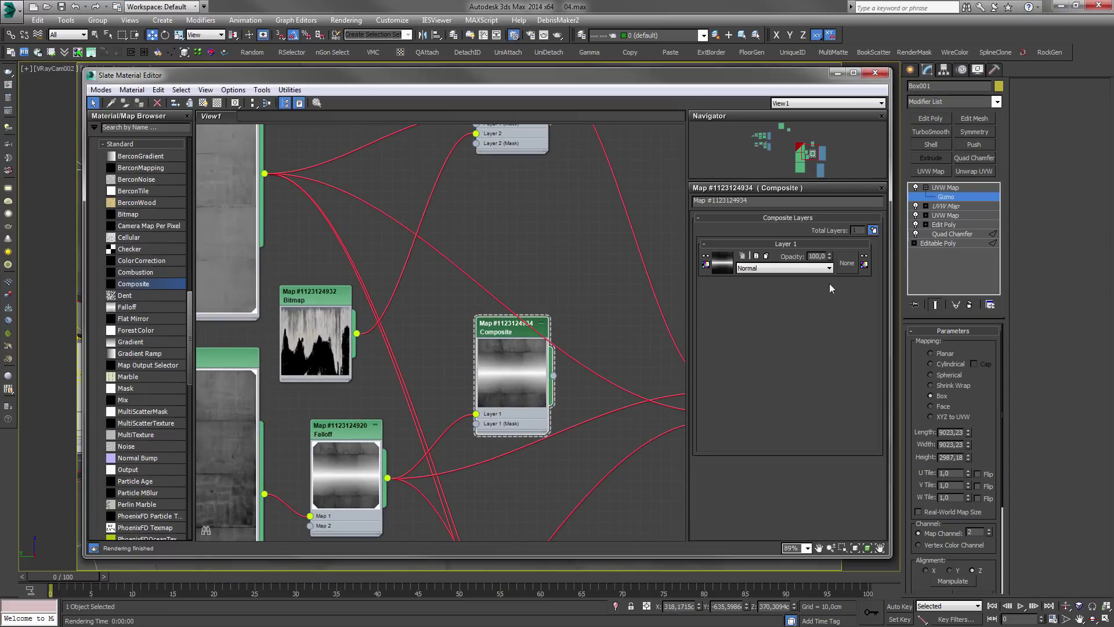
pyautogui.moveTo(357, 334); pyautogui.dragTo(475, 433)
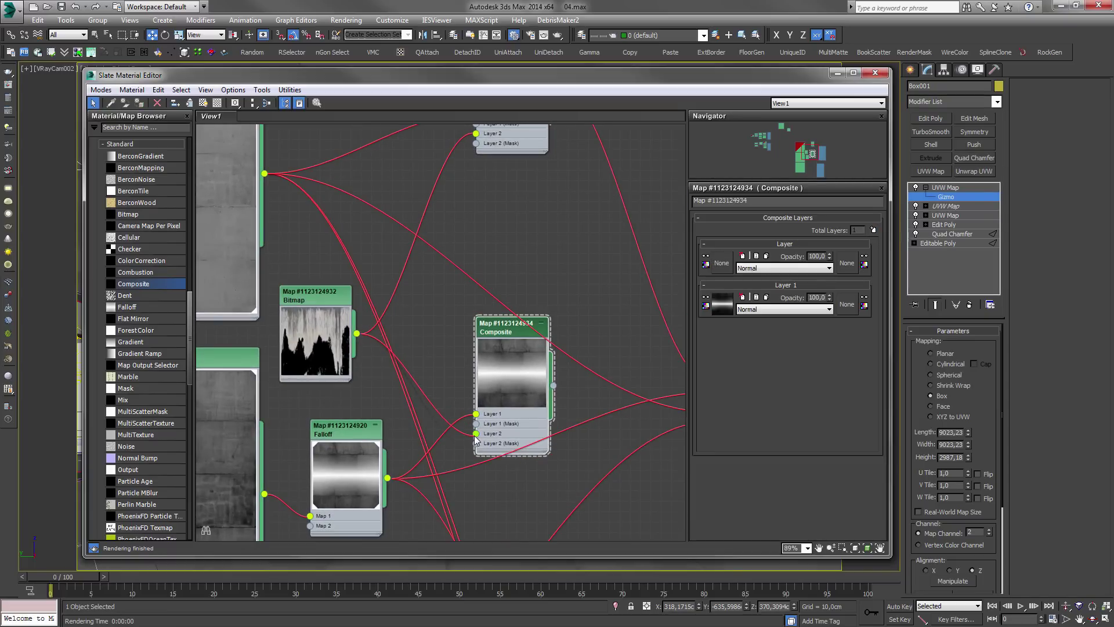
# - Set the reflection Composite's leak layer to Soft Light at 50 opacity and connect the Composite to Material #2335's Reflect map
pyautogui.click(783, 269)
pyautogui.click(757, 394)
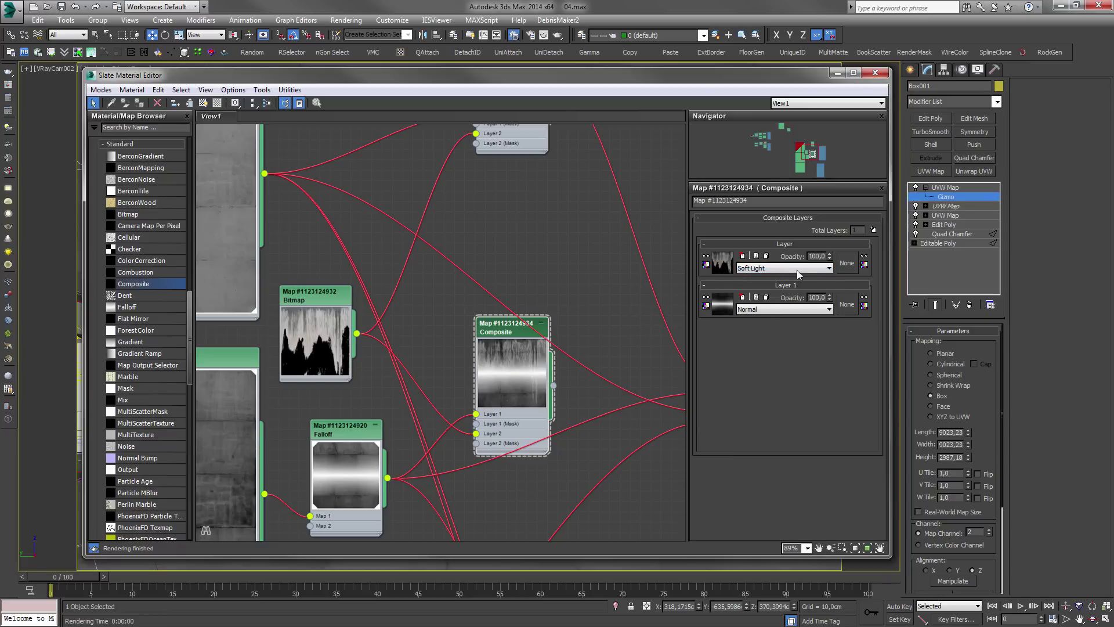
pyautogui.doubleClick(815, 256)
pyautogui.write('50')
pyautogui.press('Return')
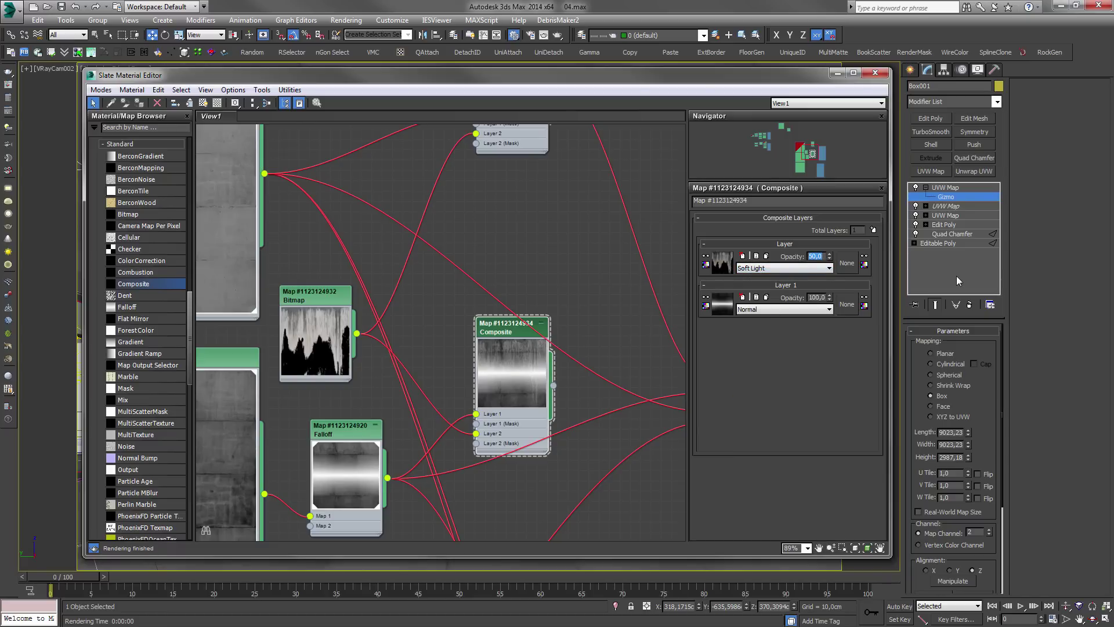
pyautogui.moveTo(533, 380); pyautogui.dragTo(307, 345, button='middle')
pyautogui.moveTo(326, 355); pyautogui.dragTo(488, 363)
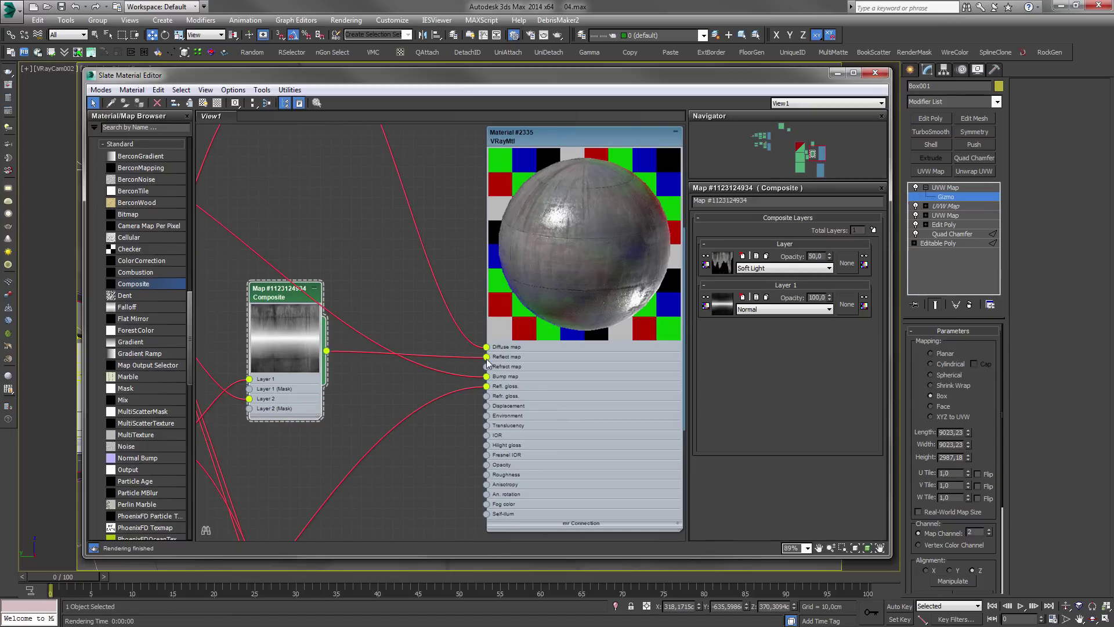
# - Assign Material #2335 to the selected courtyard box and reposition the material editor over the viewport
pyautogui.scroll(-6, 487, 363)
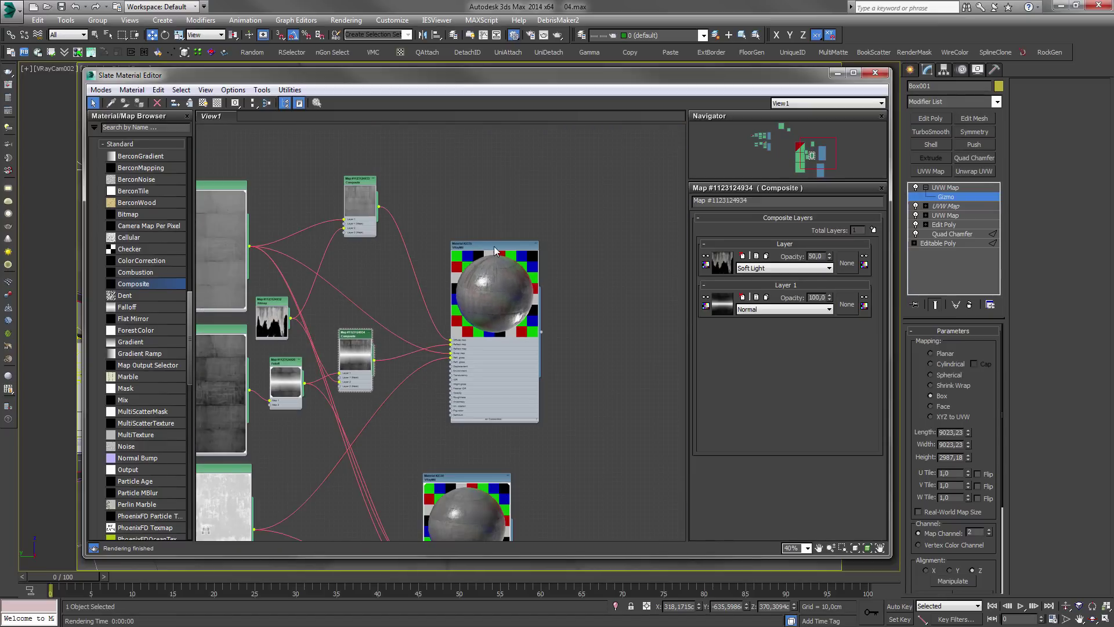
pyautogui.click(494, 251)
pyautogui.moveTo(627, 79); pyautogui.dragTo(622, 320)
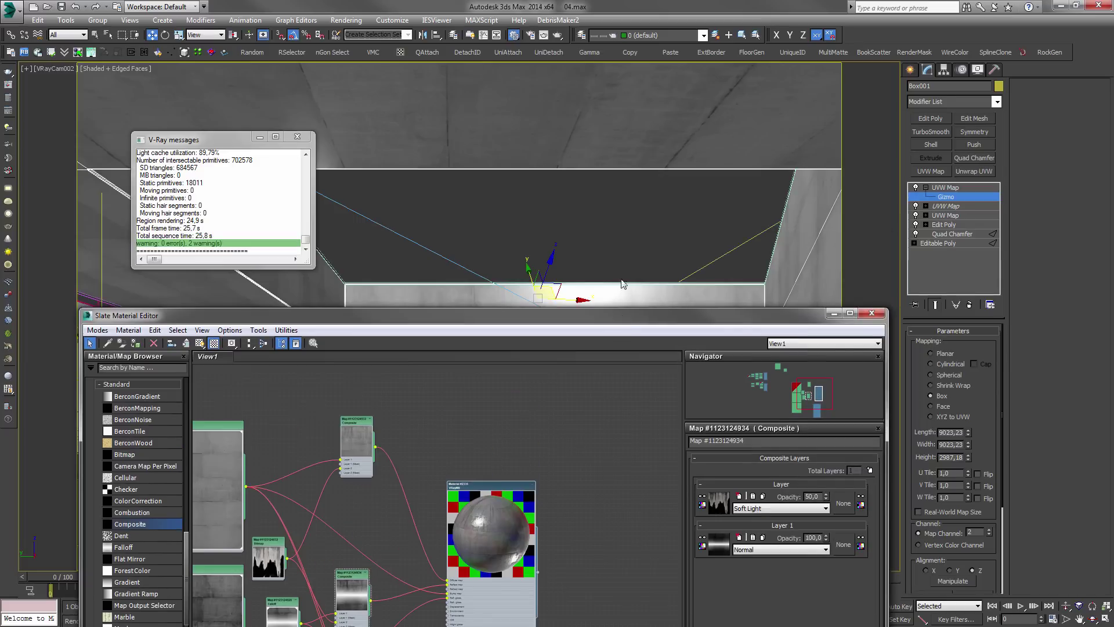
pyautogui.click(373, 300)
pyautogui.moveTo(444, 317); pyautogui.dragTo(521, 469)
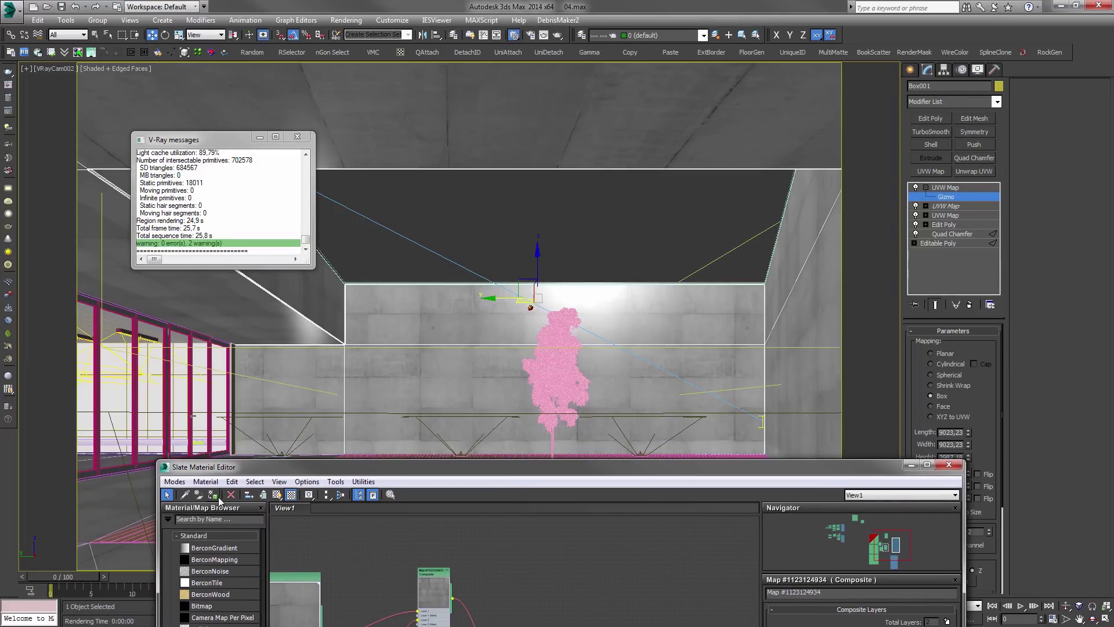
pyautogui.moveTo(406, 469); pyautogui.dragTo(492, 210)
# - Show the light concrete bitmap in the viewport on Material #2330
pyautogui.scroll(5, 406, 400)
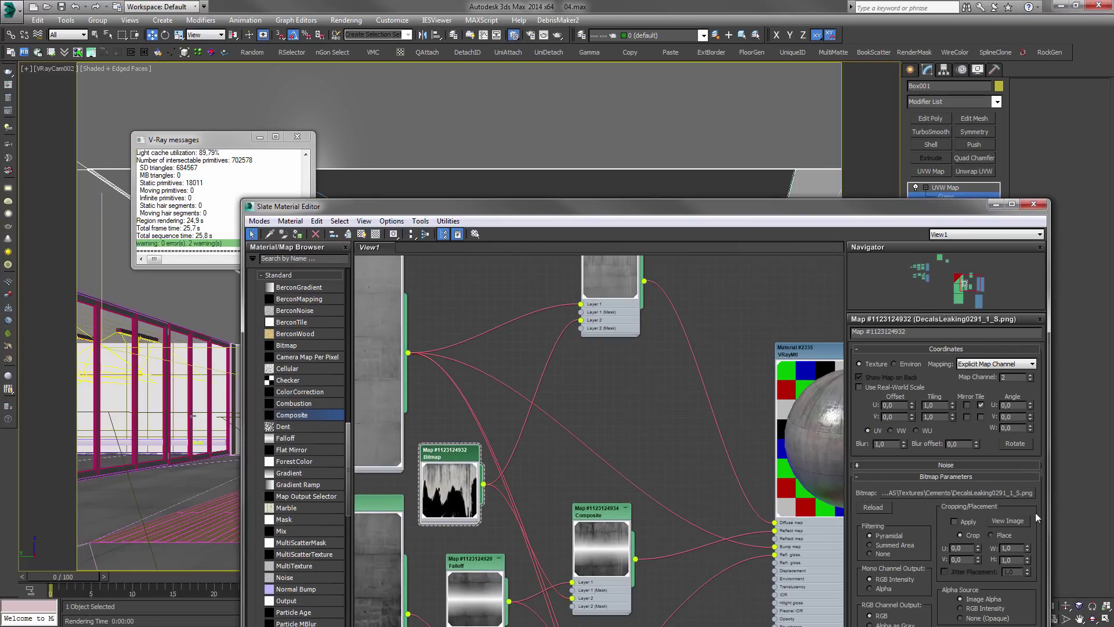
pyautogui.scroll(-3, 551, 366)
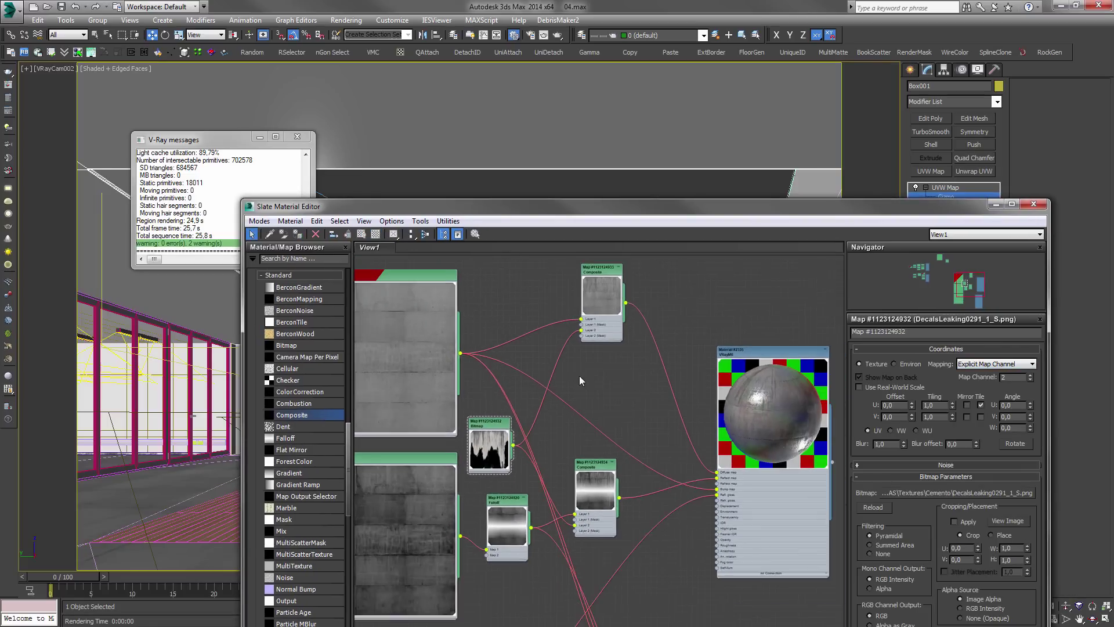
pyautogui.click(364, 235)
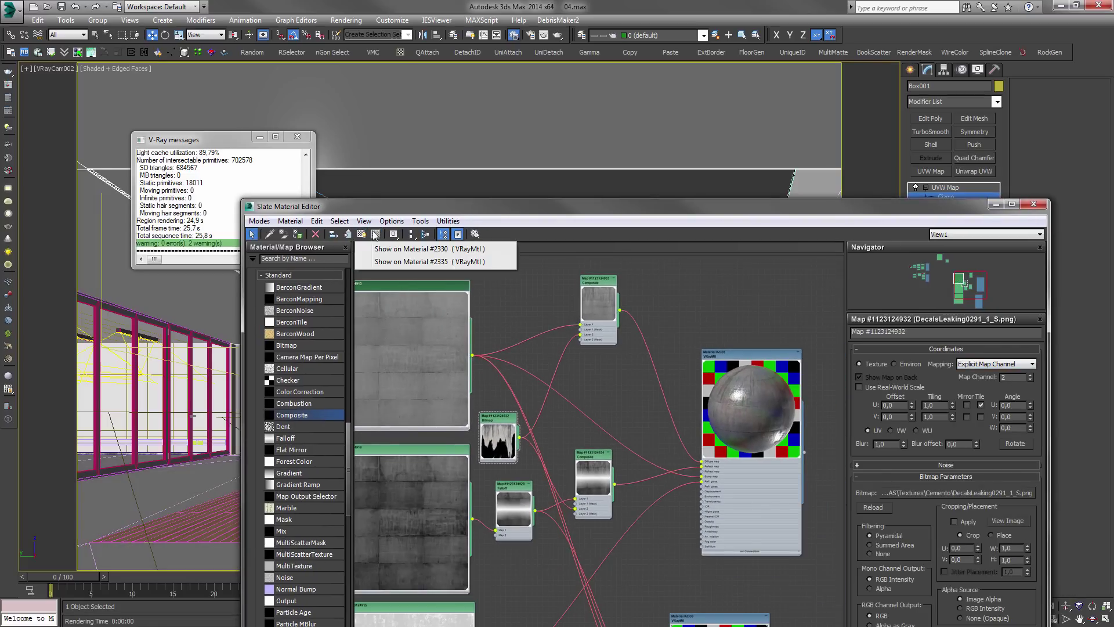
pyautogui.click(413, 247)
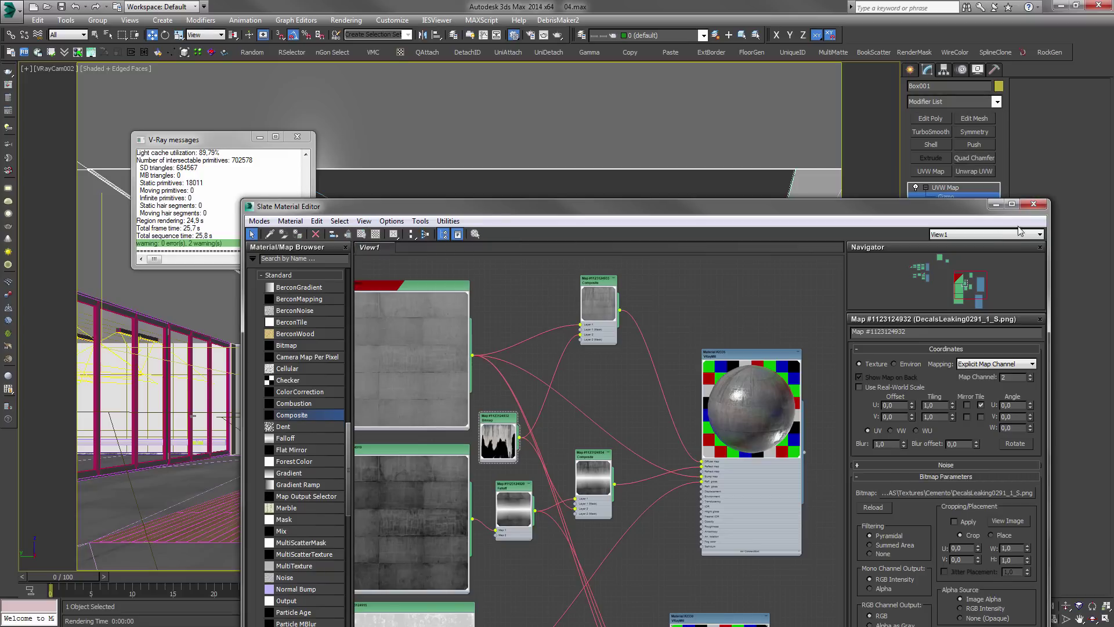
# - Close the material editor and V-Ray messages, and render the camera view with nothing selected
pyautogui.click(1034, 204)
pyautogui.click(298, 139)
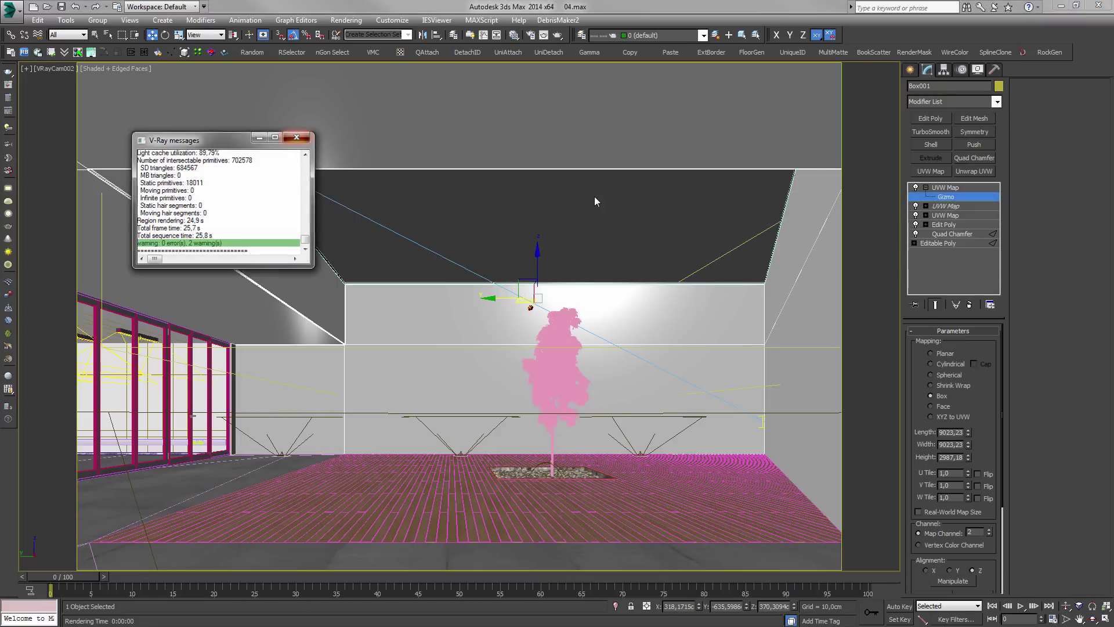
pyautogui.click(972, 188)
pyautogui.click(544, 224)
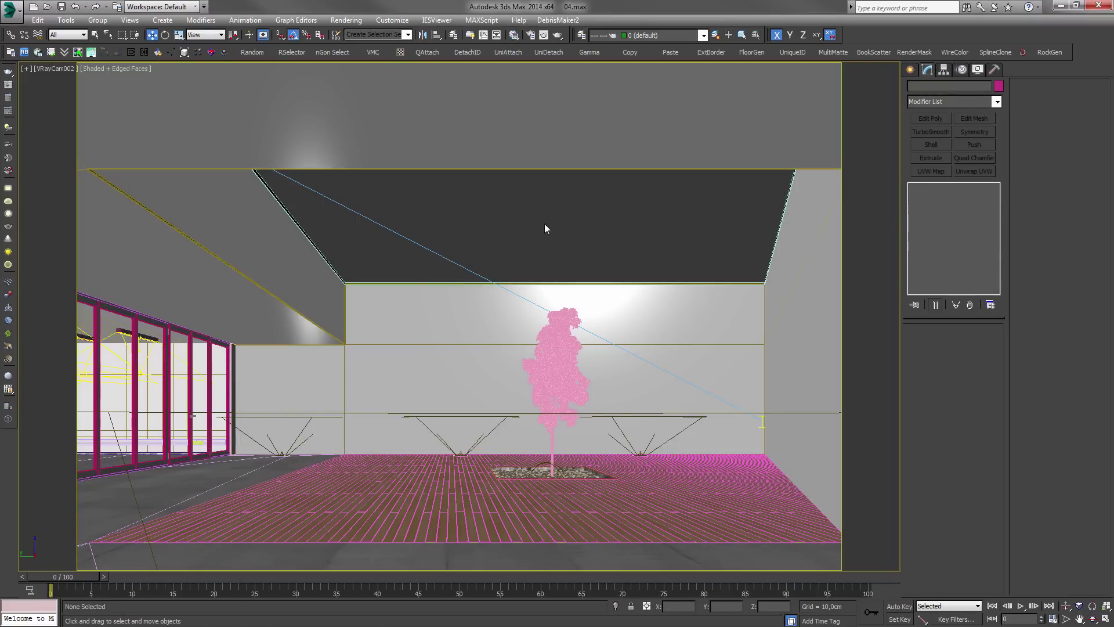
pyautogui.hotkey('shift', 'q')
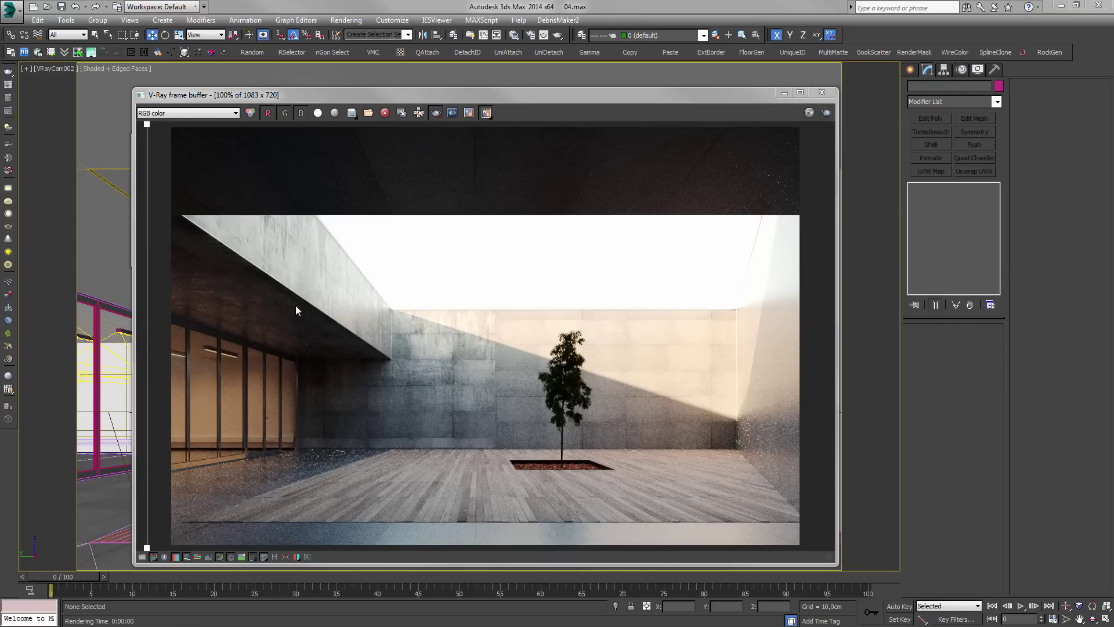
# - Examine the leak stains on the rendered courtyard walls at 200% zoom, and return to the full image
pyautogui.click(297, 200)
pyautogui.scroll(1, 341, 224)
pyautogui.moveTo(327, 216); pyautogui.dragTo(329, 246, button='middle')
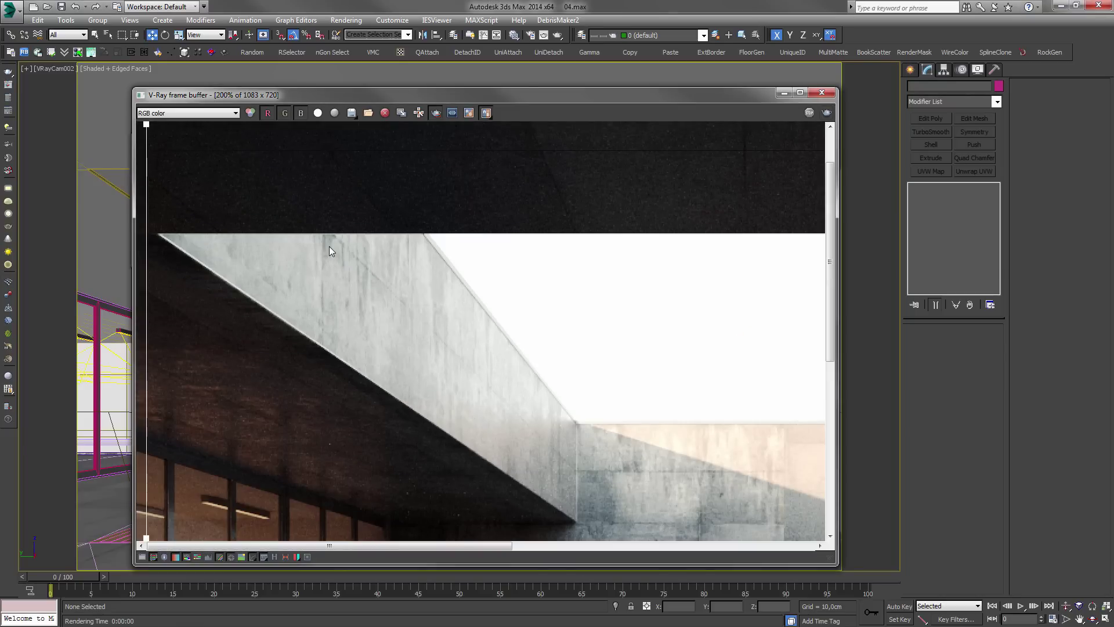
pyautogui.moveTo(461, 282); pyautogui.dragTo(437, 325, button='middle')
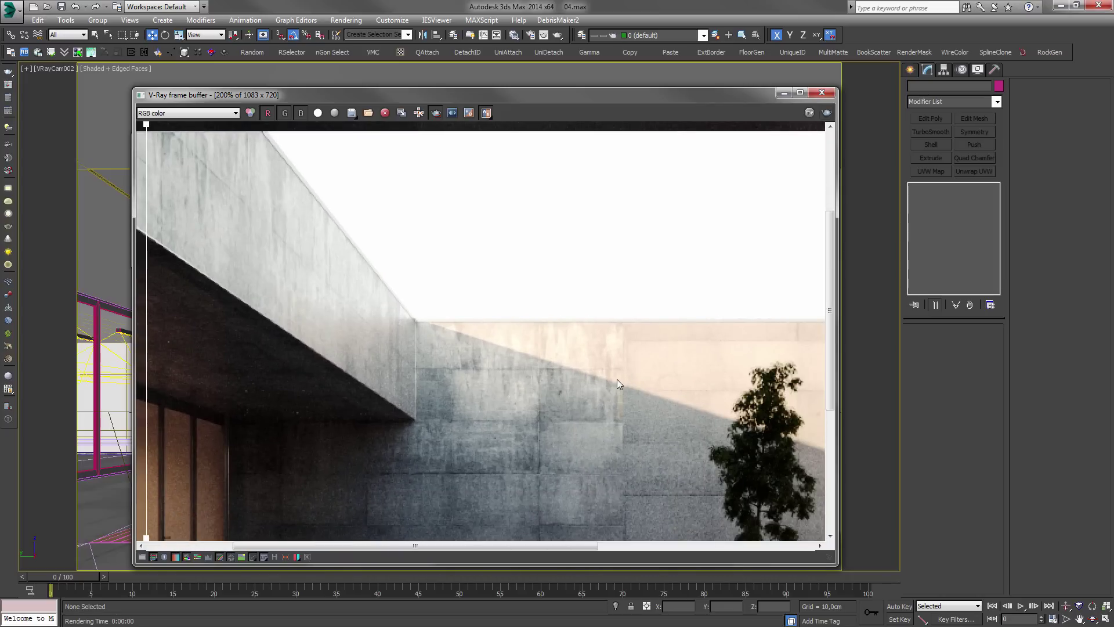
pyautogui.moveTo(281, 229); pyautogui.dragTo(280, 218, button='middle')
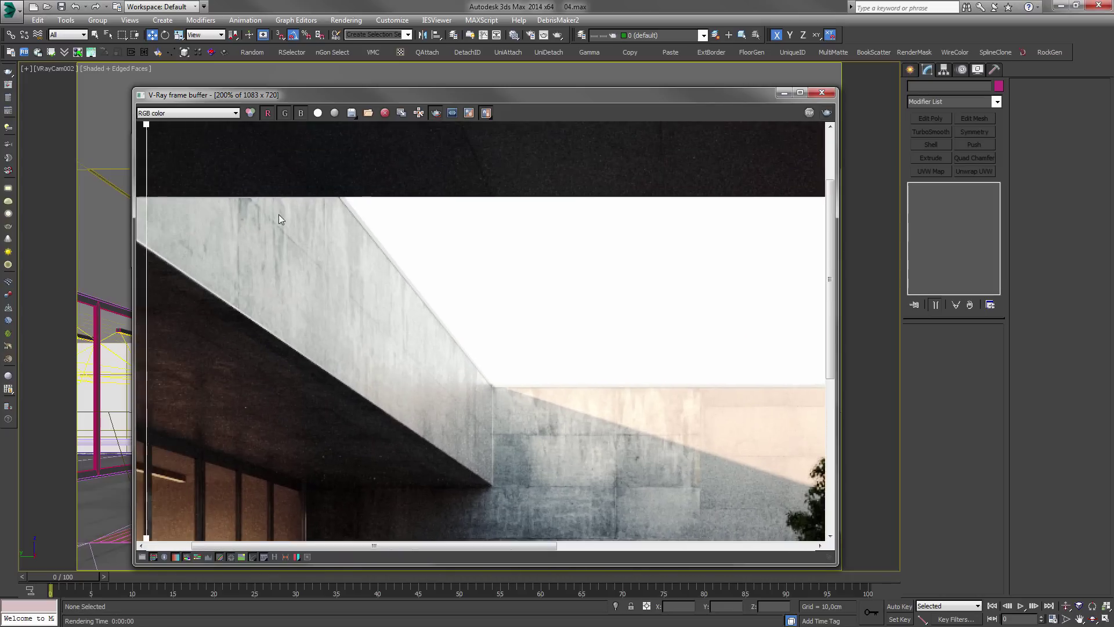
pyautogui.doubleClick(341, 243)
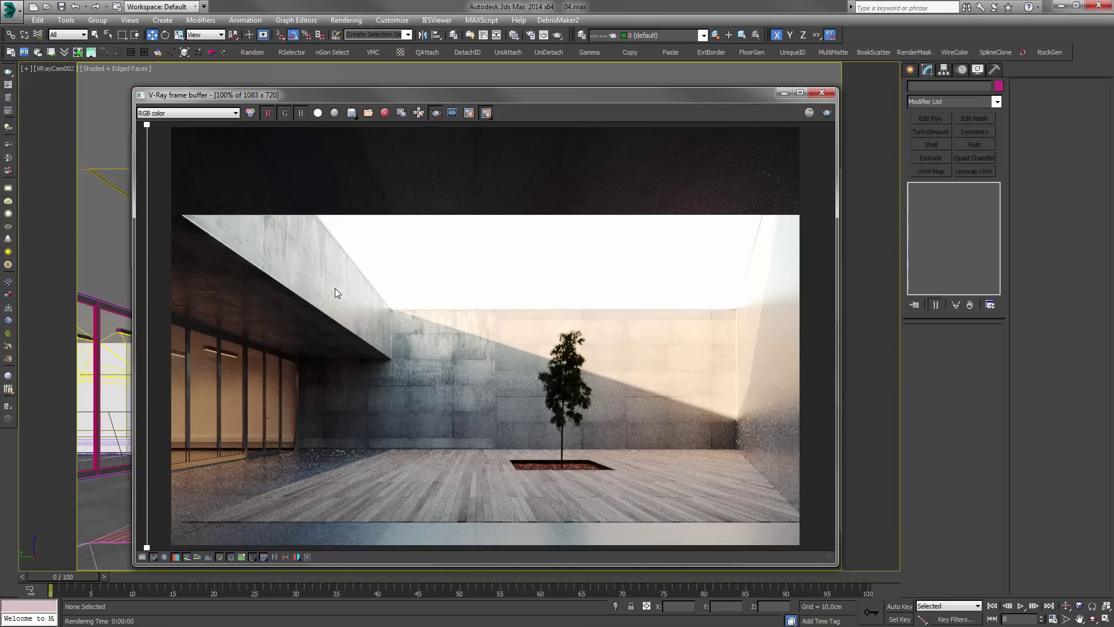